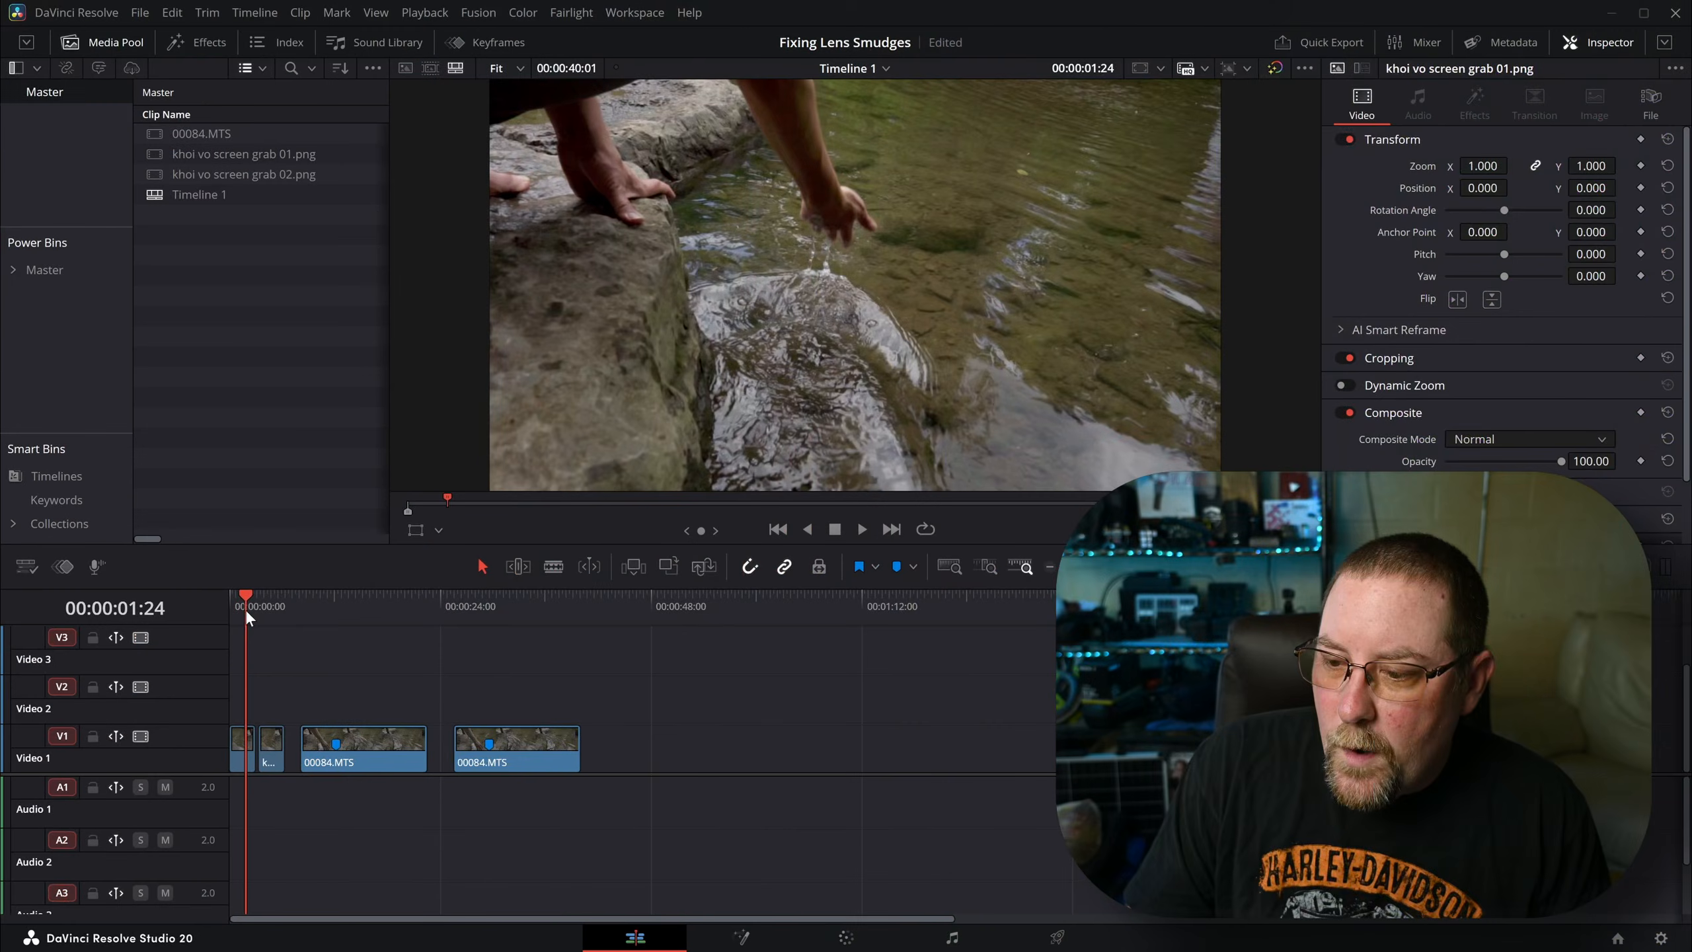
# Step: Review the ungraded still and the two 00084.MTS clips at successive points along the timeline
pyautogui.click(270, 605)
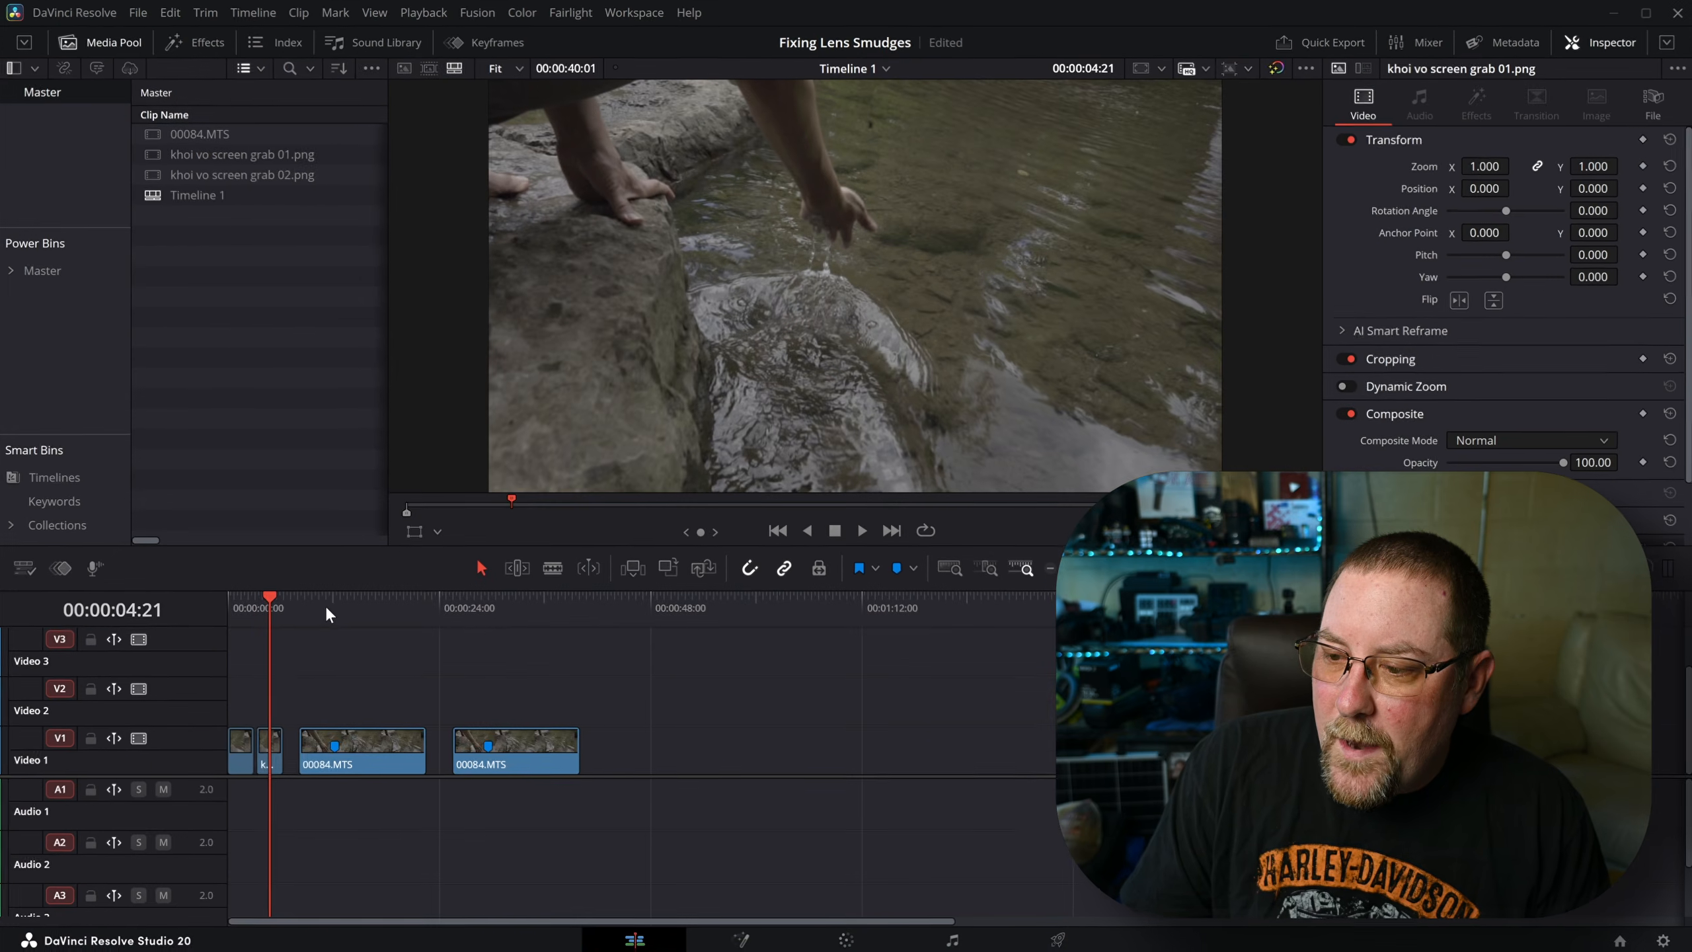
pyautogui.click(82, 895)
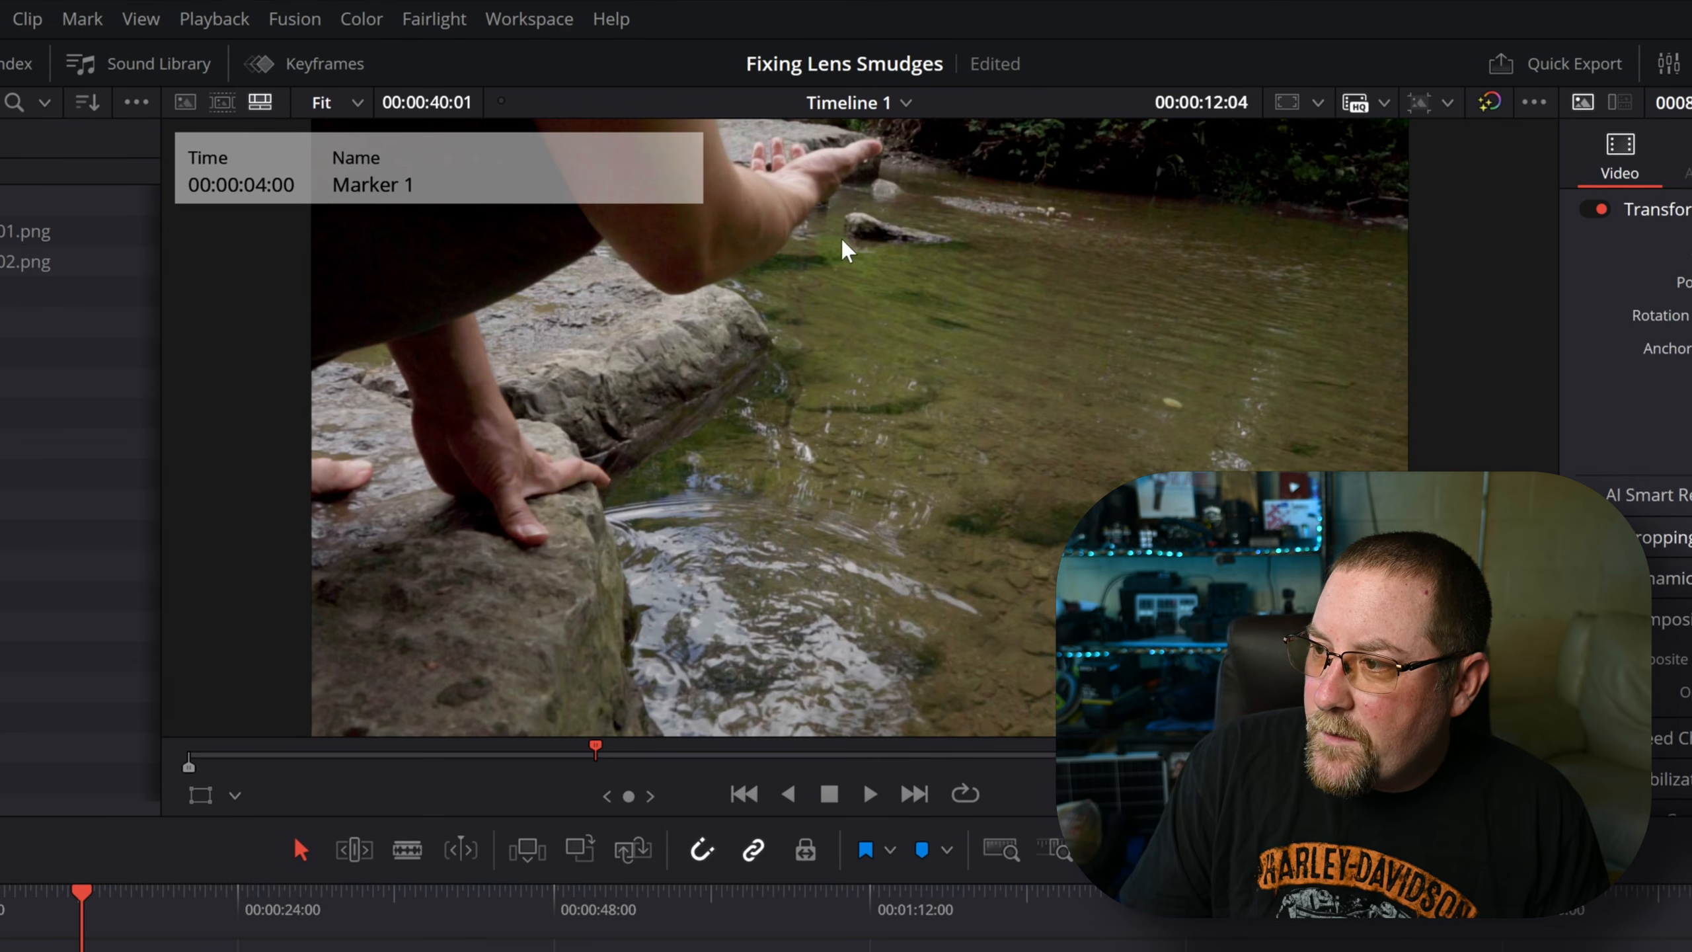
pyautogui.click(312, 910)
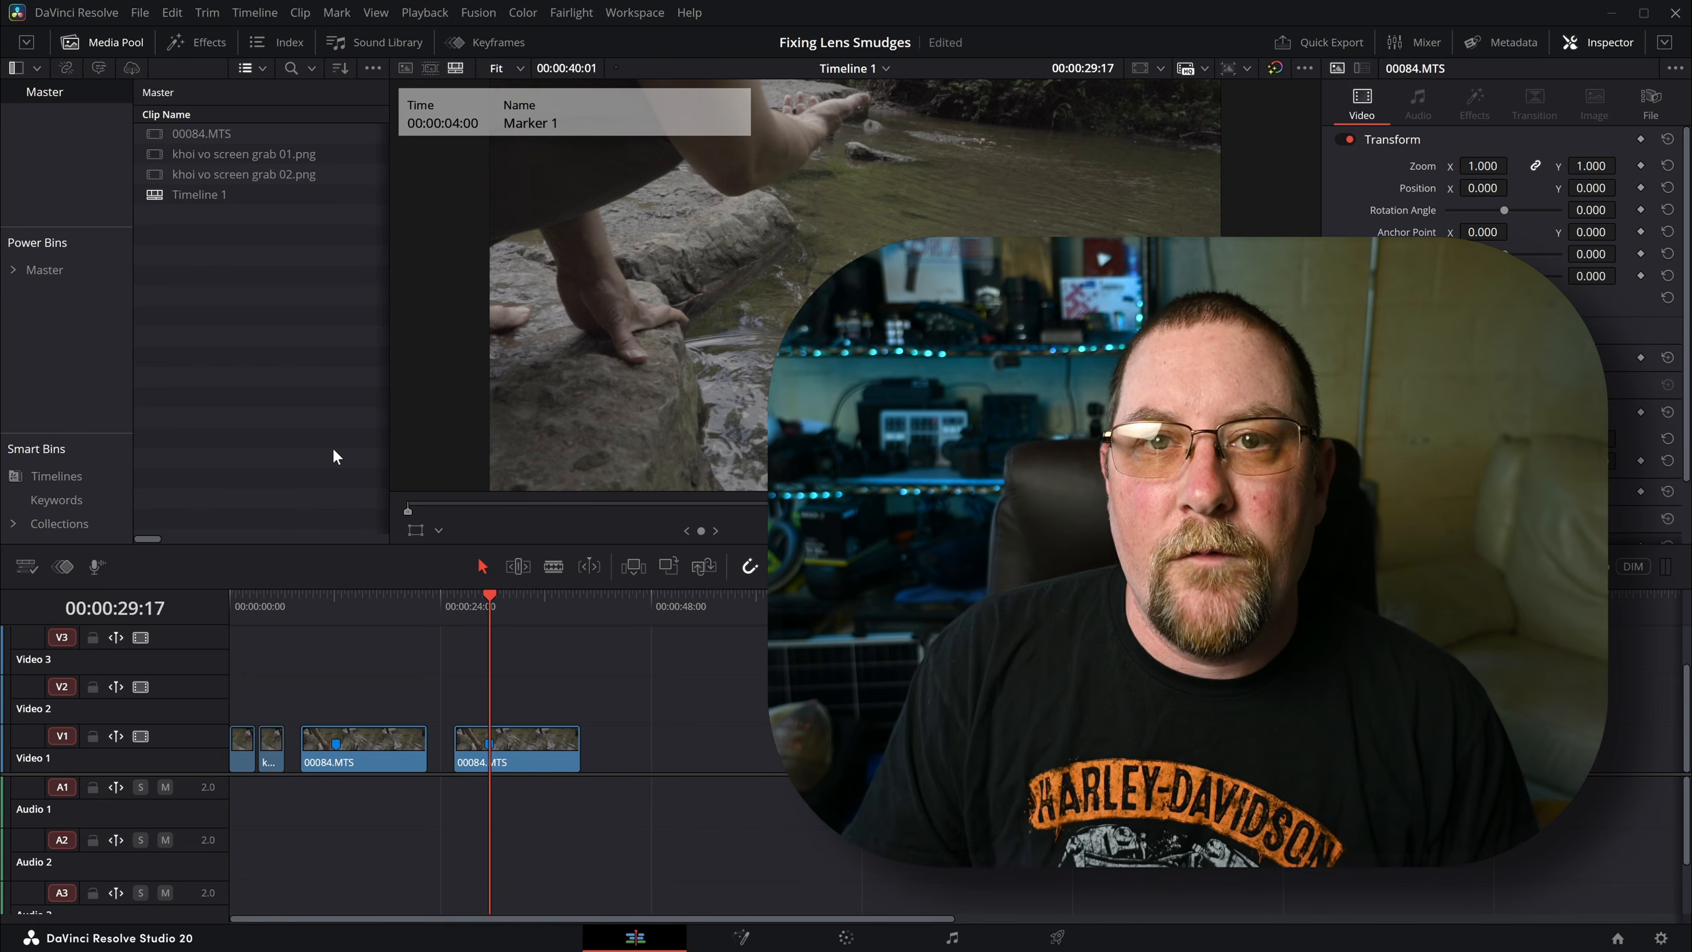
# Step: Open the second still for color grading and place a circle window of size 5.40 in the water above the hand
pyautogui.click(273, 753)
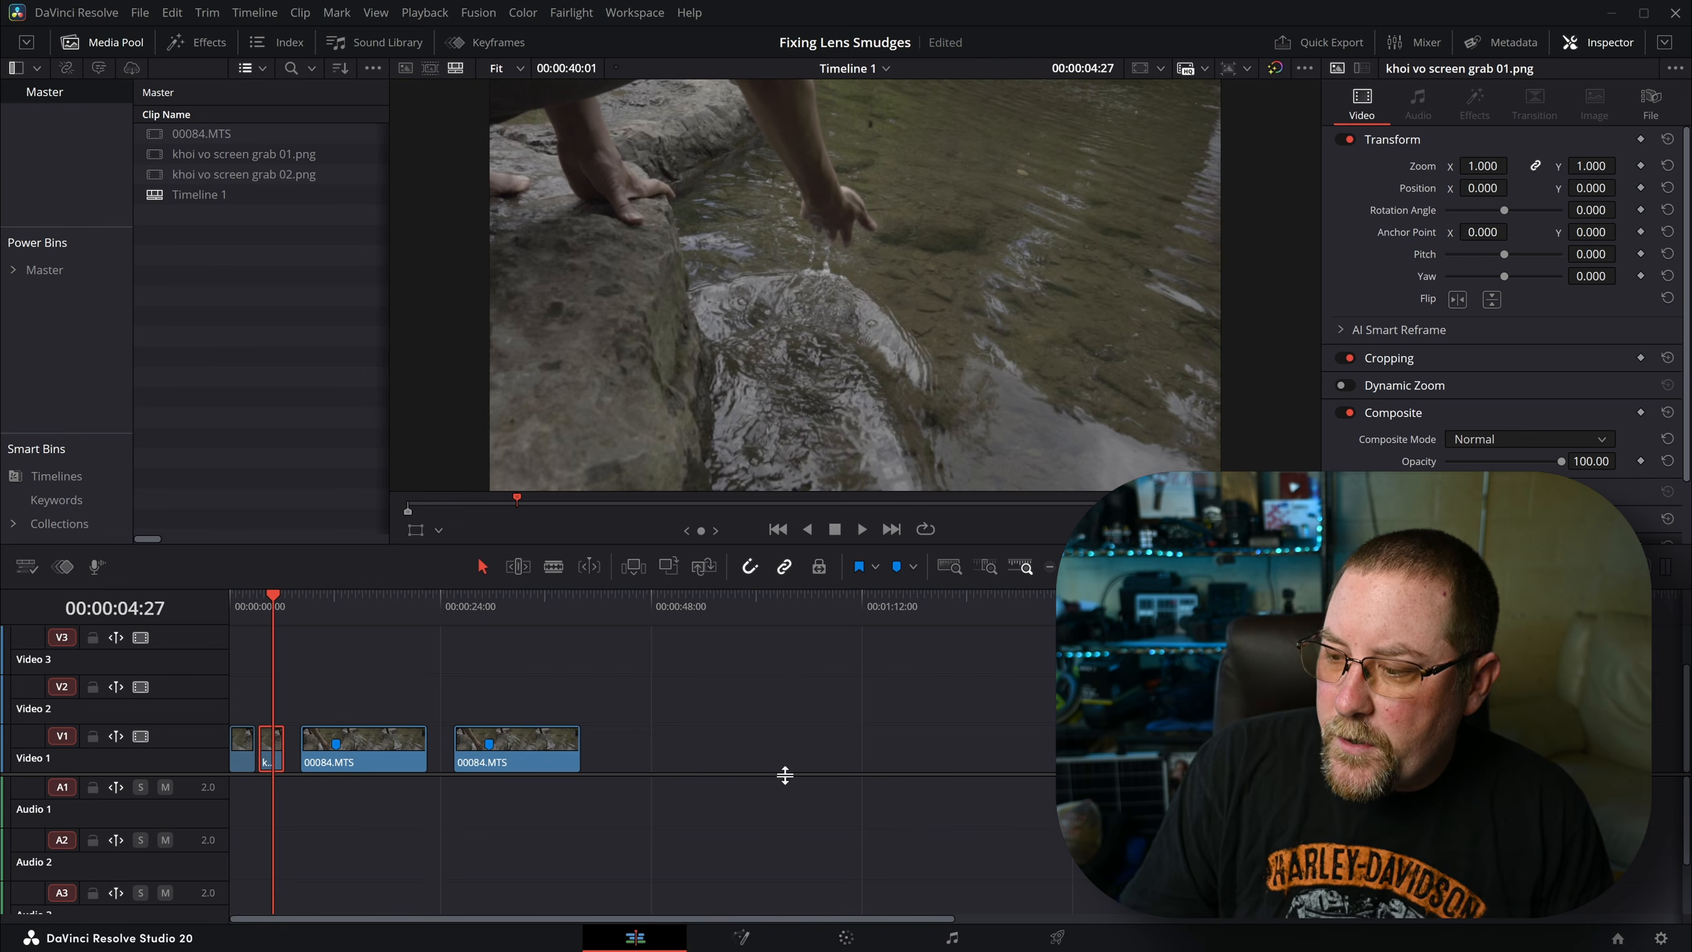
pyautogui.click(847, 937)
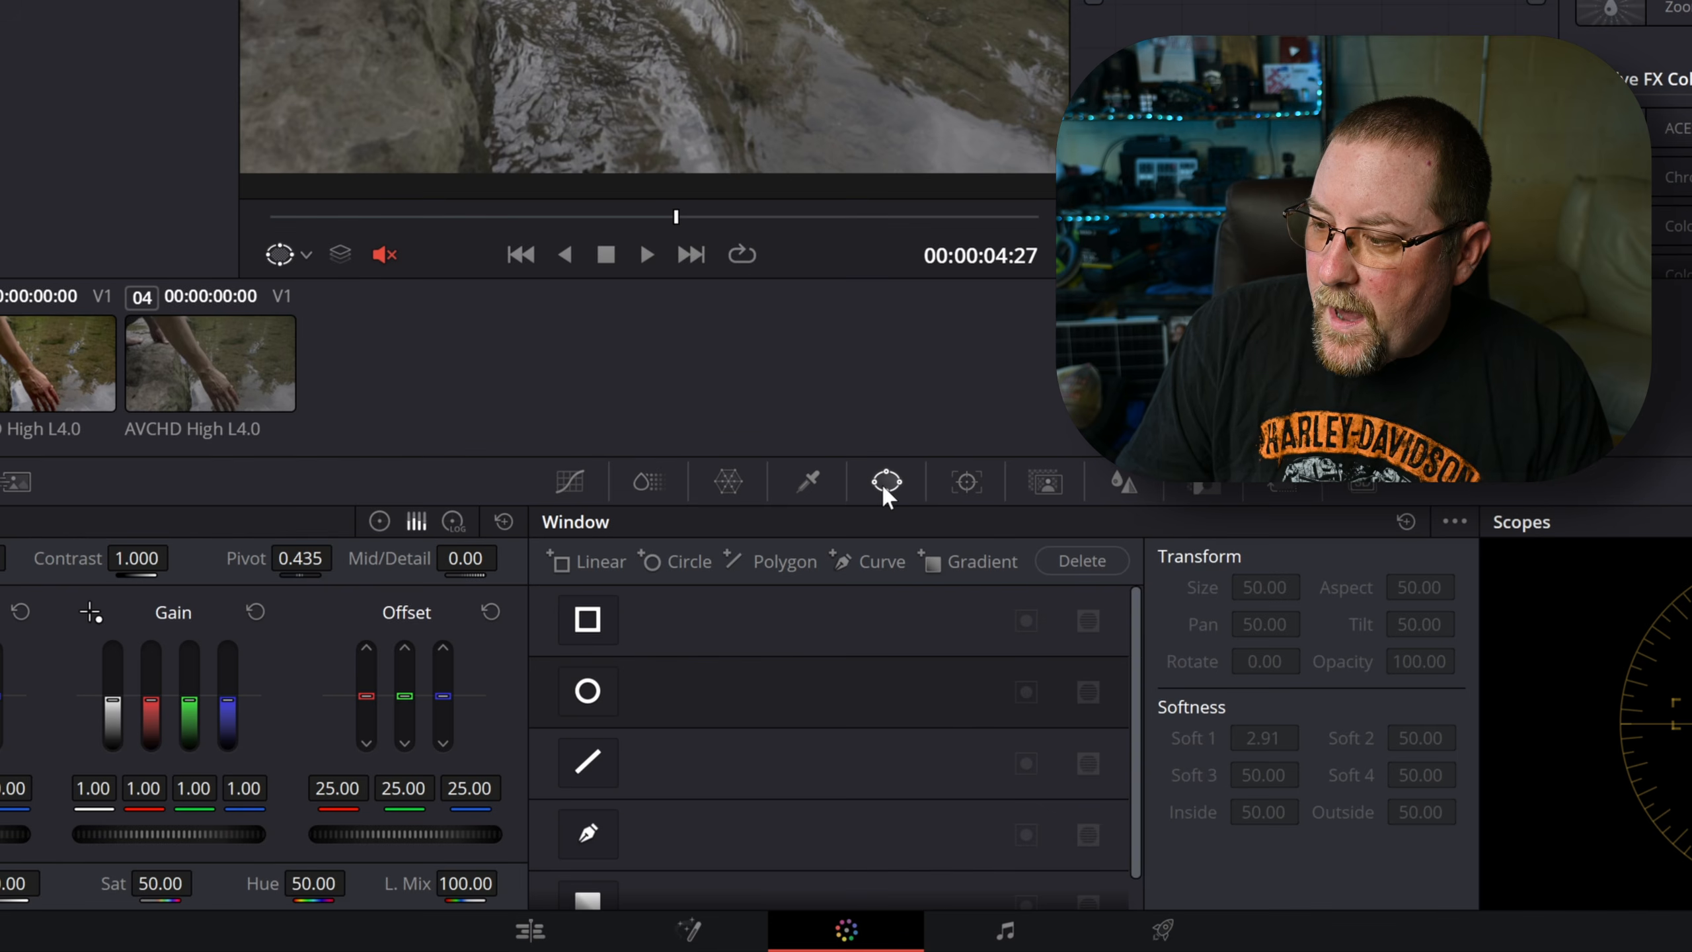
pyautogui.click(672, 560)
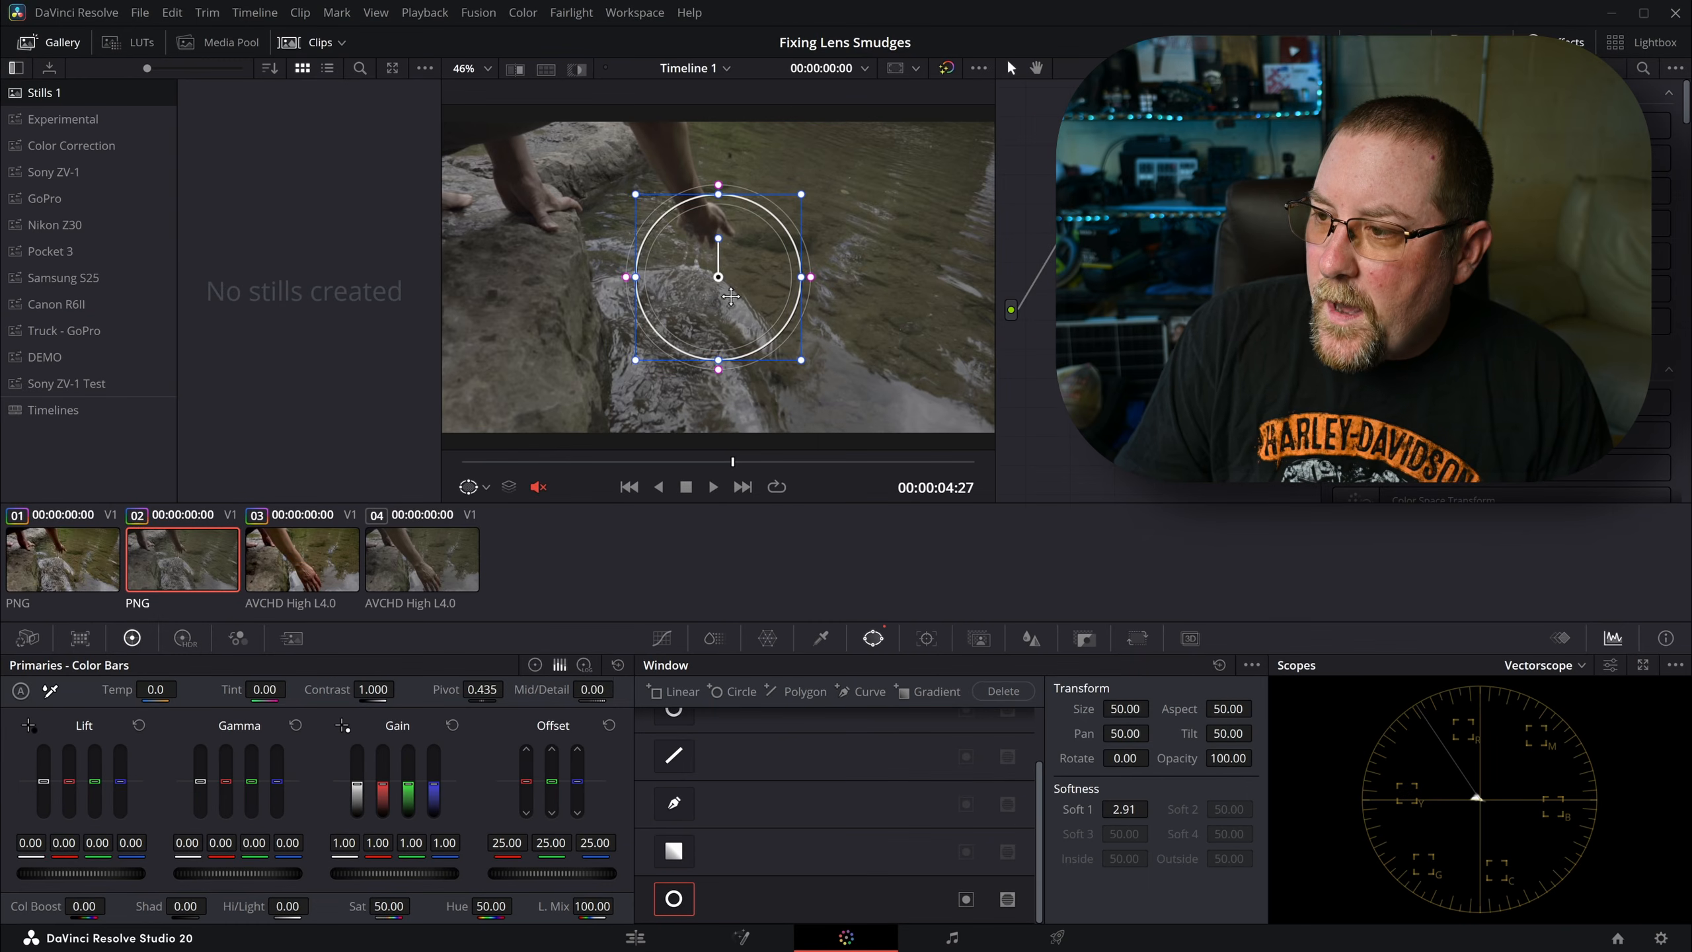
pyautogui.moveTo(716, 279); pyautogui.dragTo(730, 154)
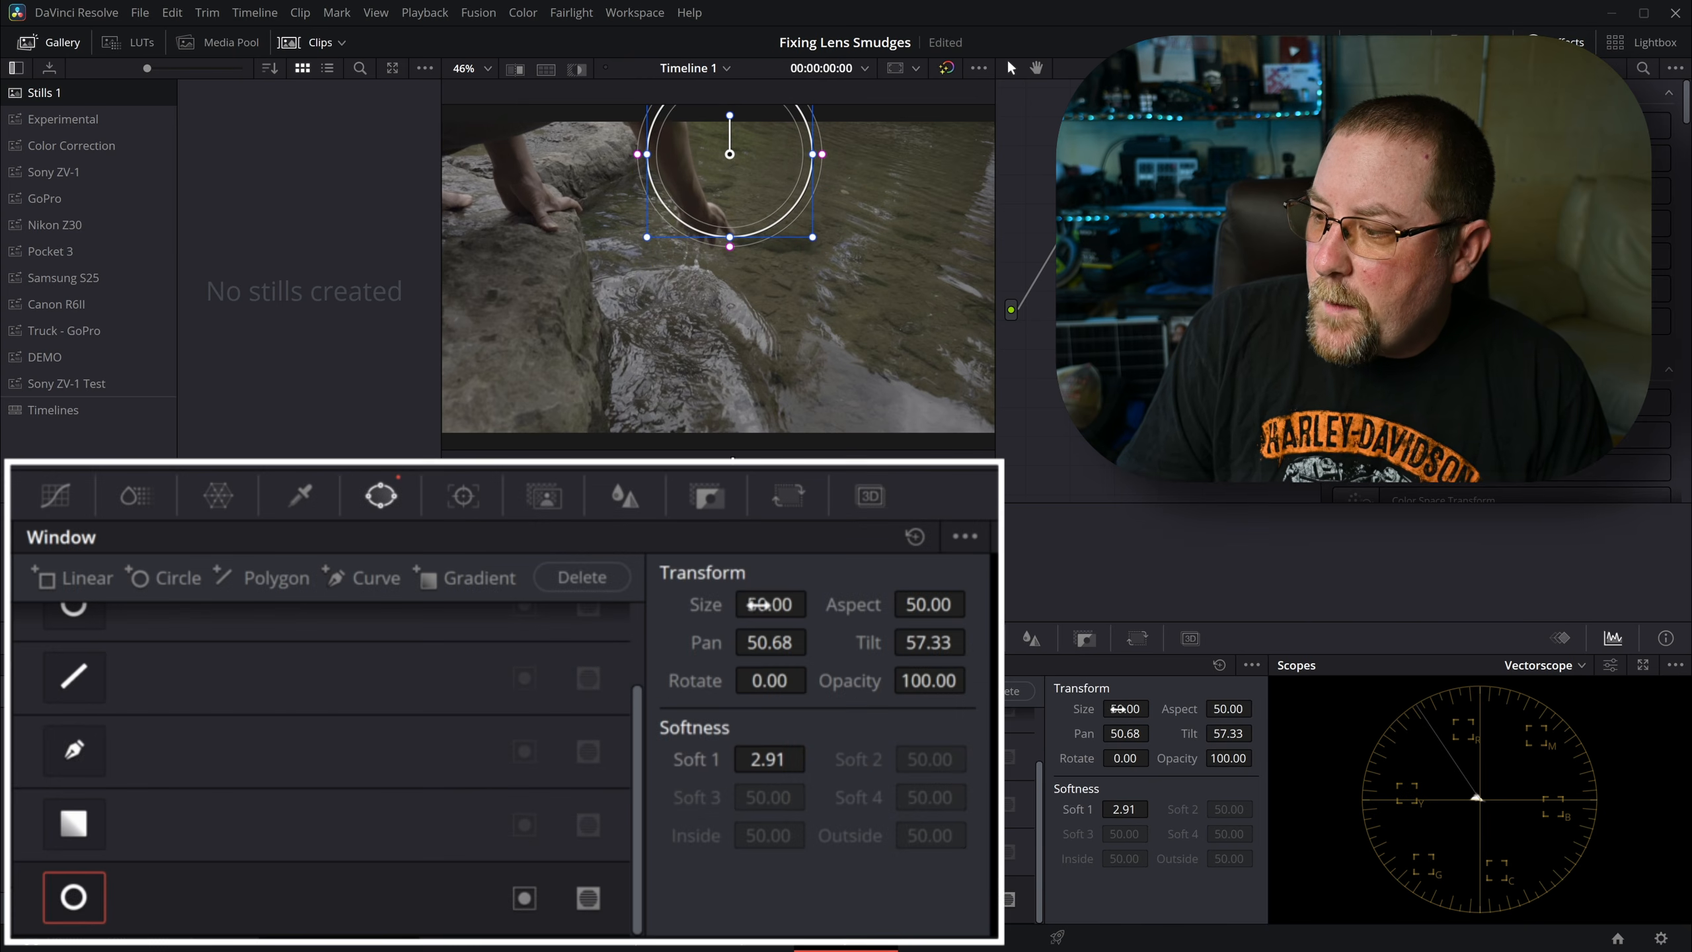
pyautogui.moveTo(1124, 705); pyautogui.dragTo(1073, 705)
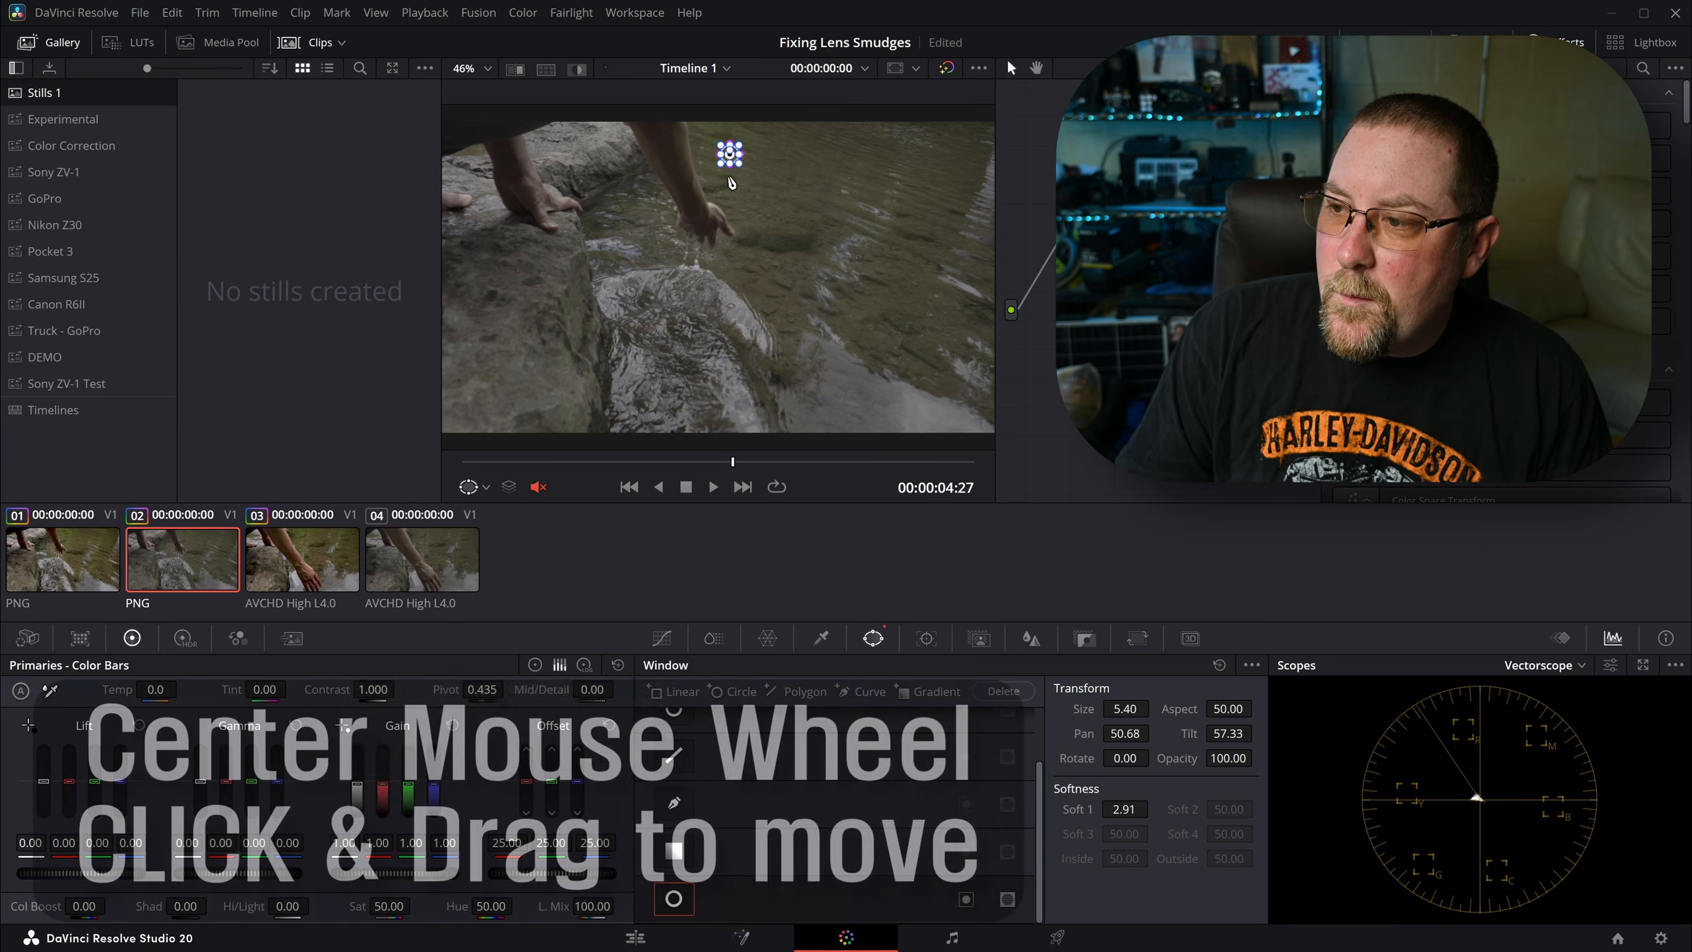
# Step: Center the circle window over the dark smudge and reduce its size to 1.92
pyautogui.moveTo(731, 182); pyautogui.dragTo(713, 308)
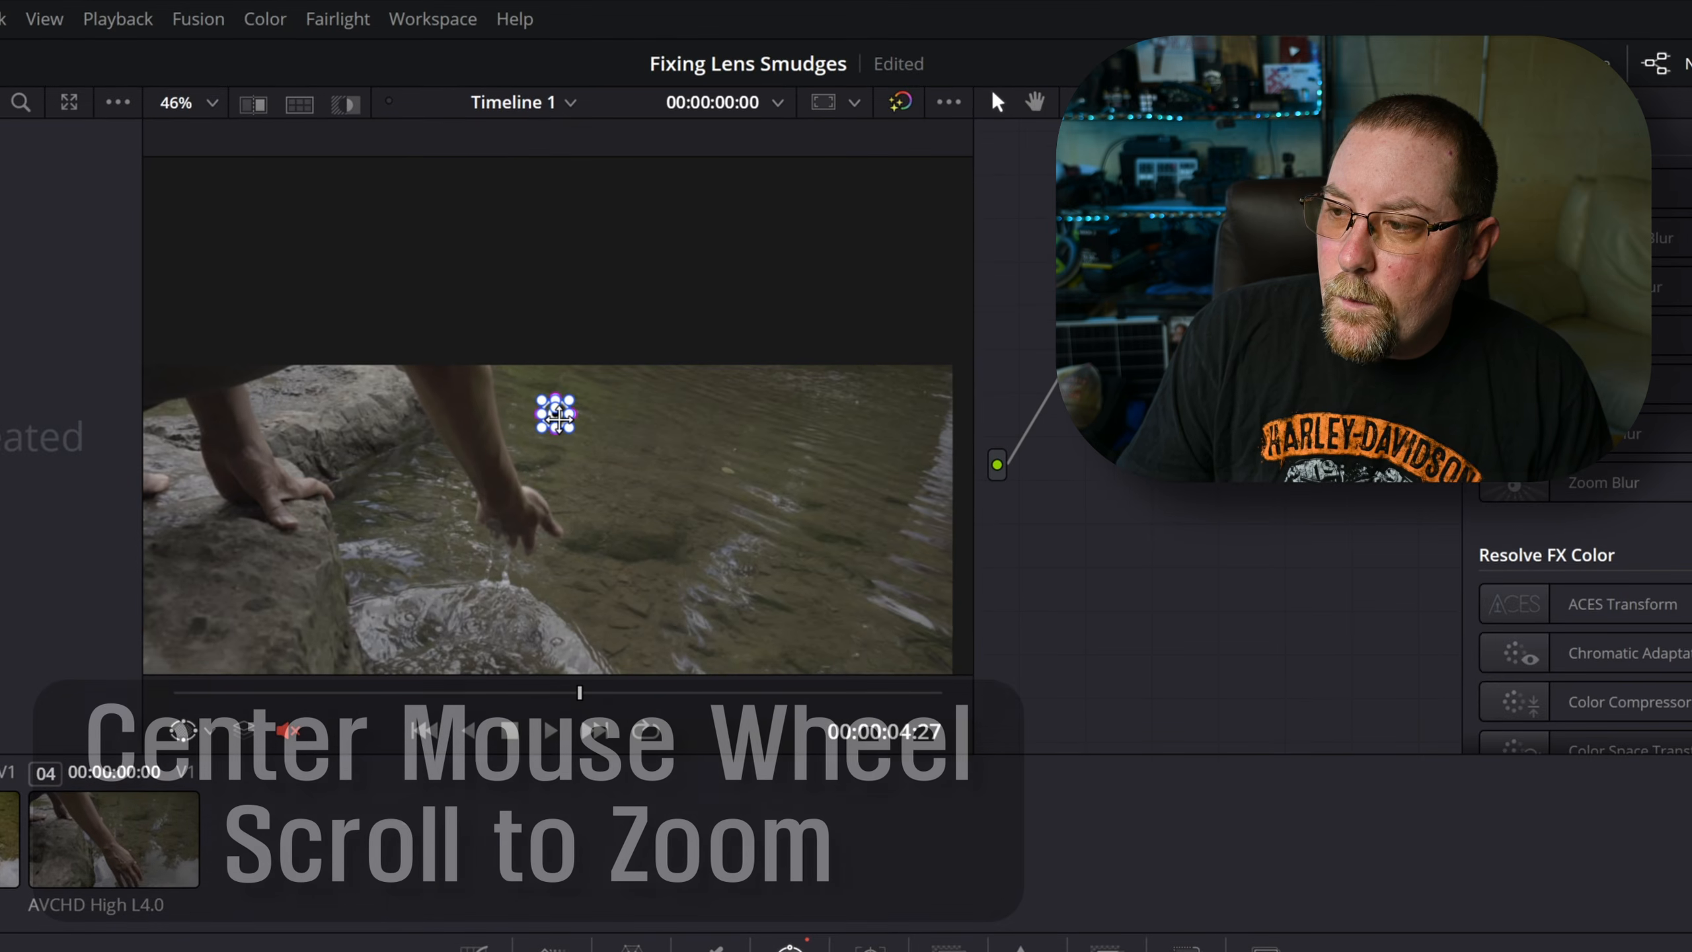
pyautogui.scroll(6, 553, 433)
pyautogui.scroll(6, 567, 286)
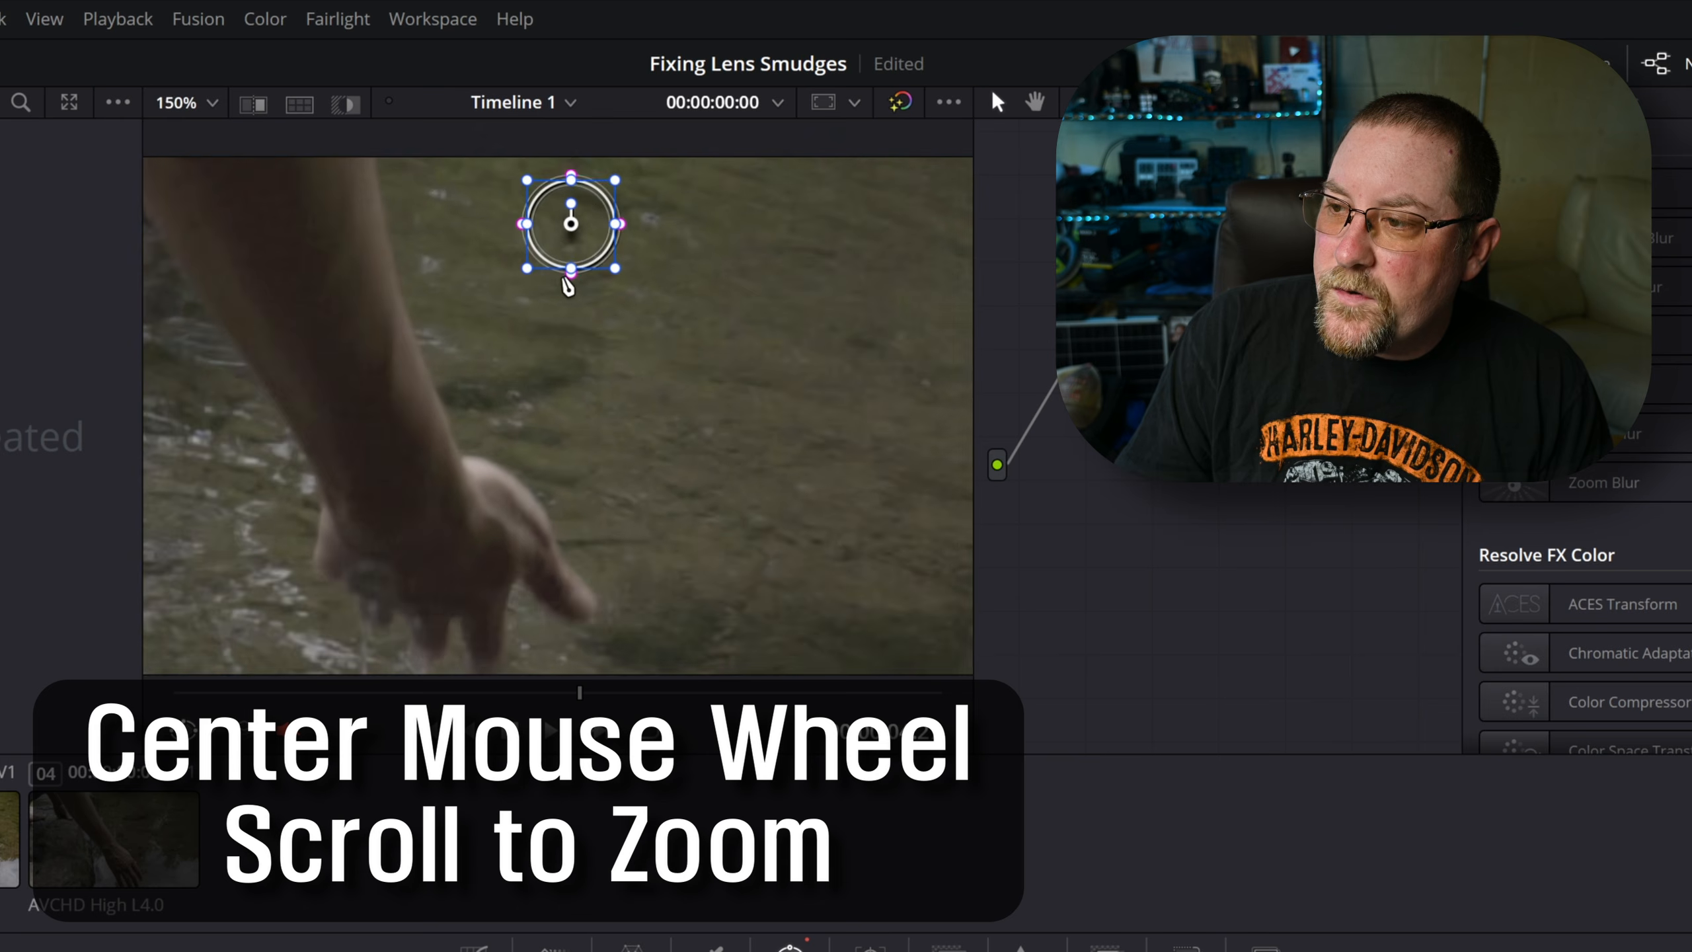
pyautogui.scroll(5, 581, 288)
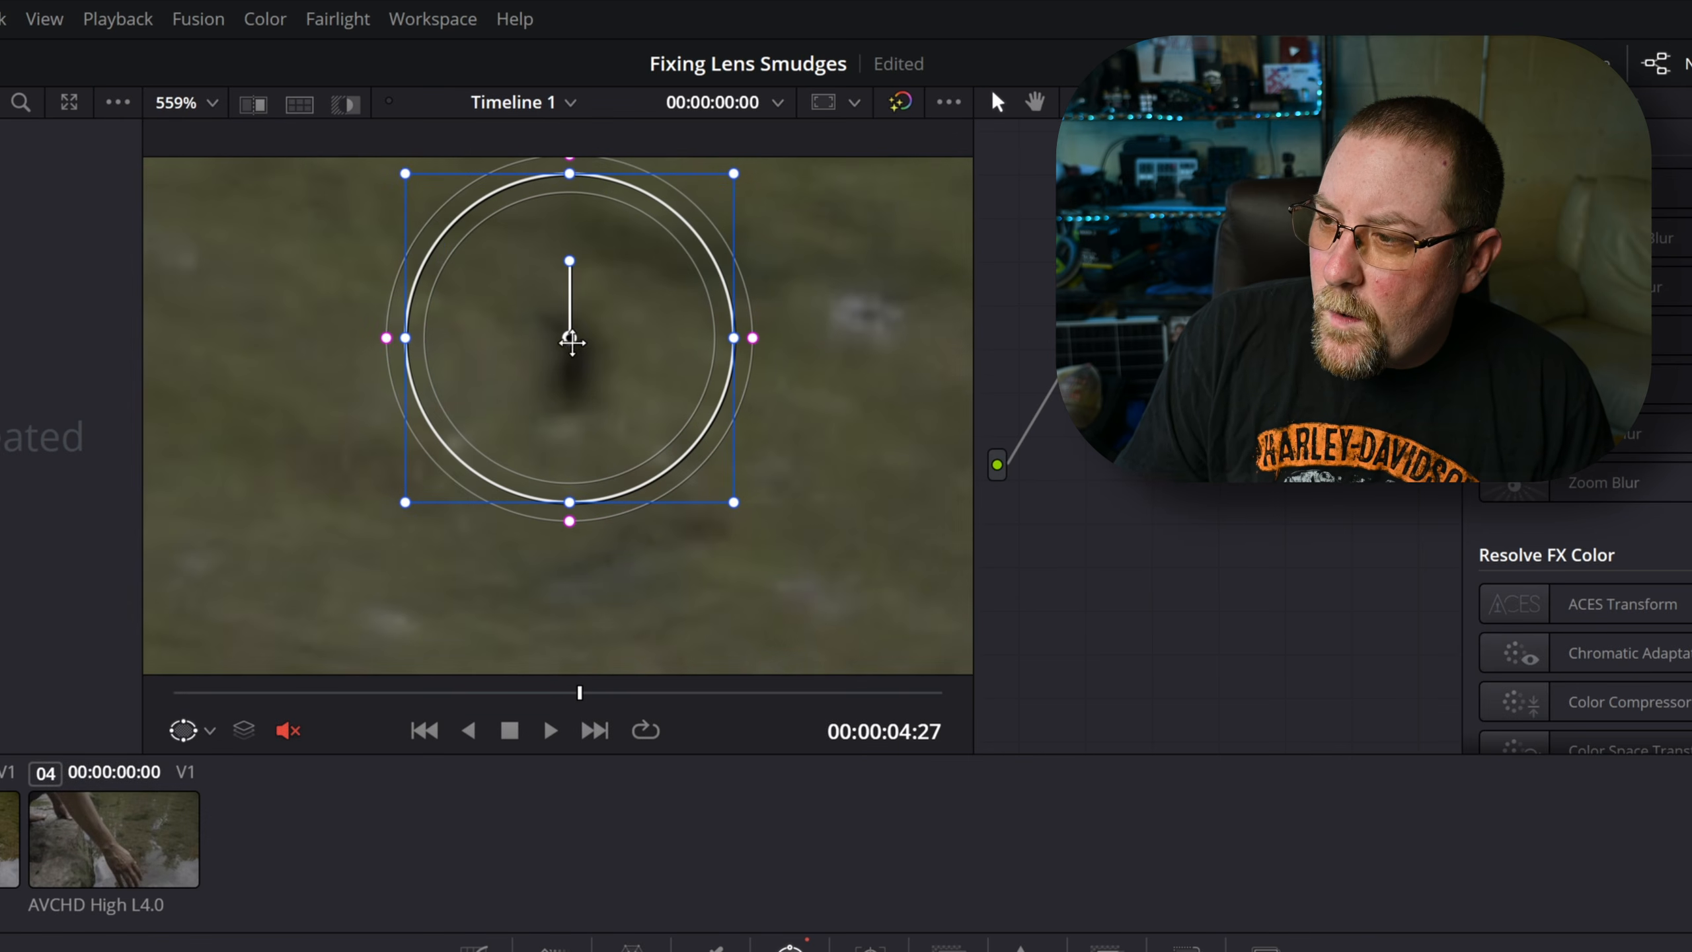
pyautogui.moveTo(571, 341); pyautogui.dragTo(572, 353)
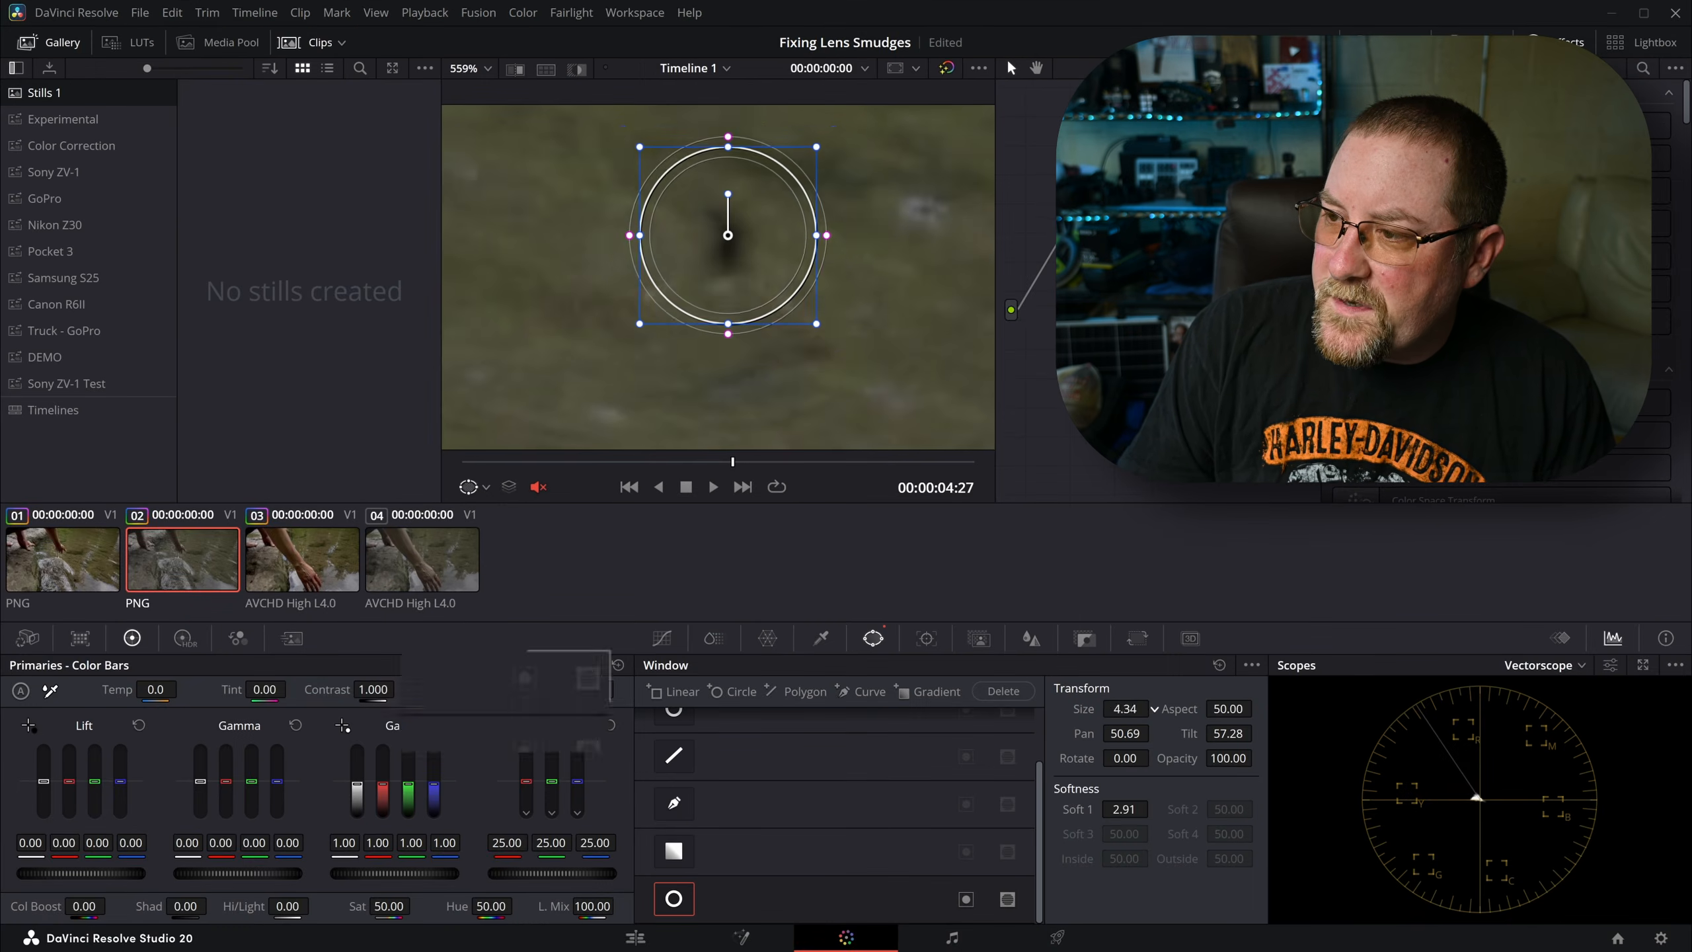
pyautogui.moveTo(1125, 709); pyautogui.dragTo(1104, 709)
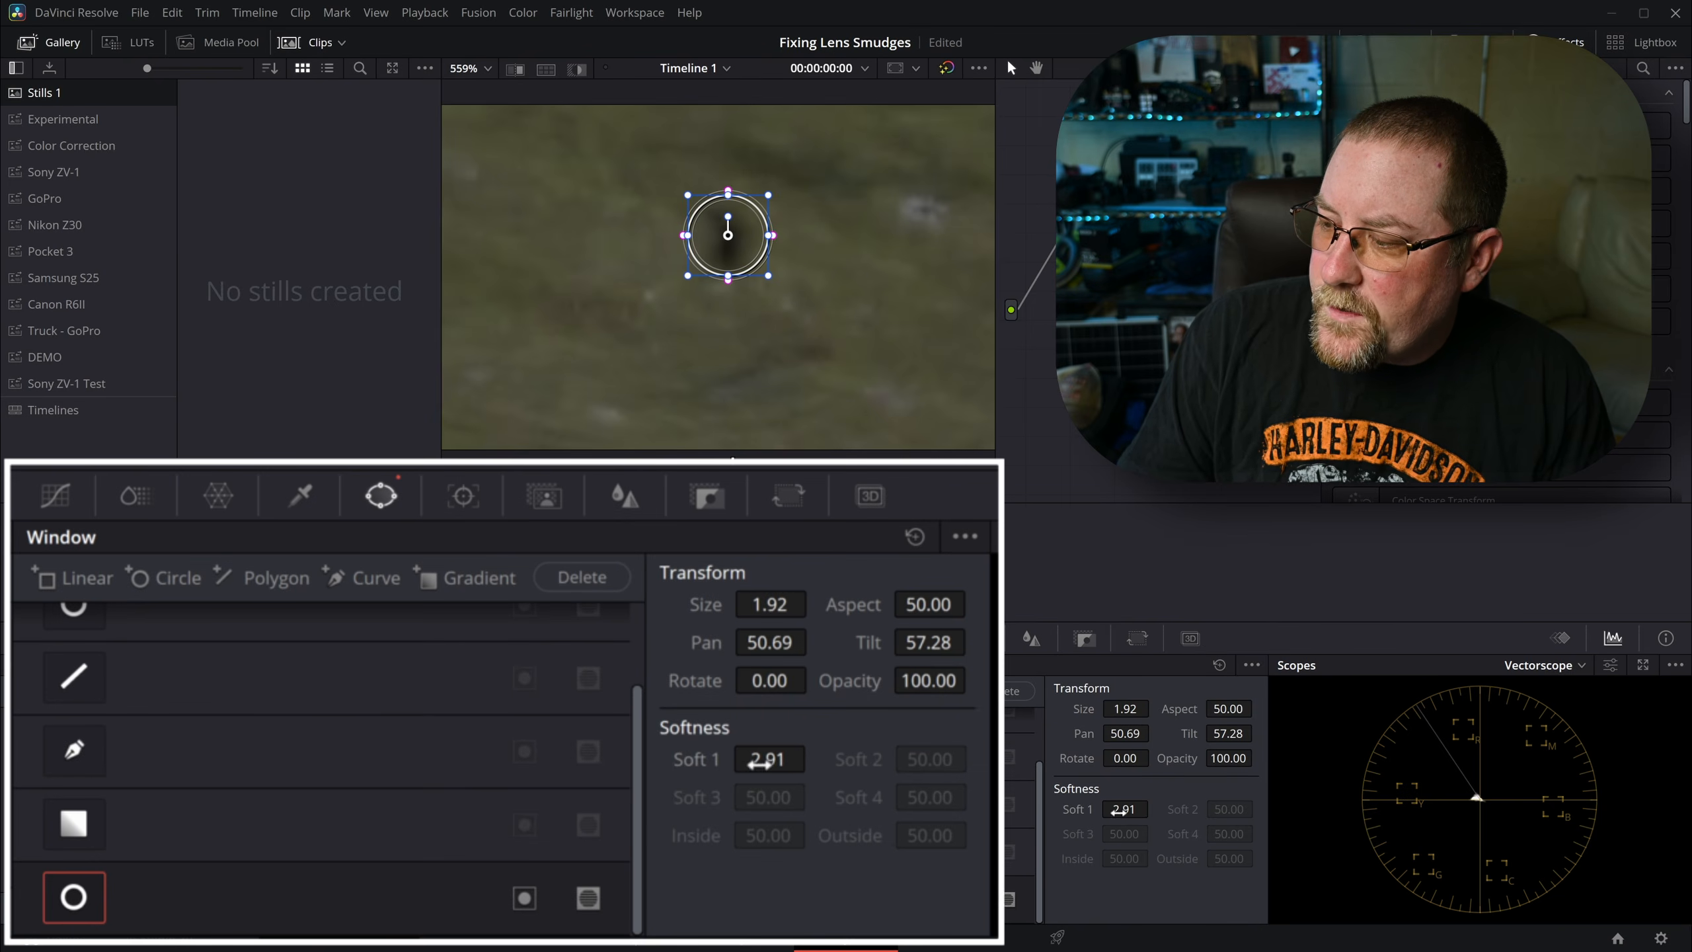
pyautogui.moveTo(1123, 809); pyautogui.dragTo(1154, 807)
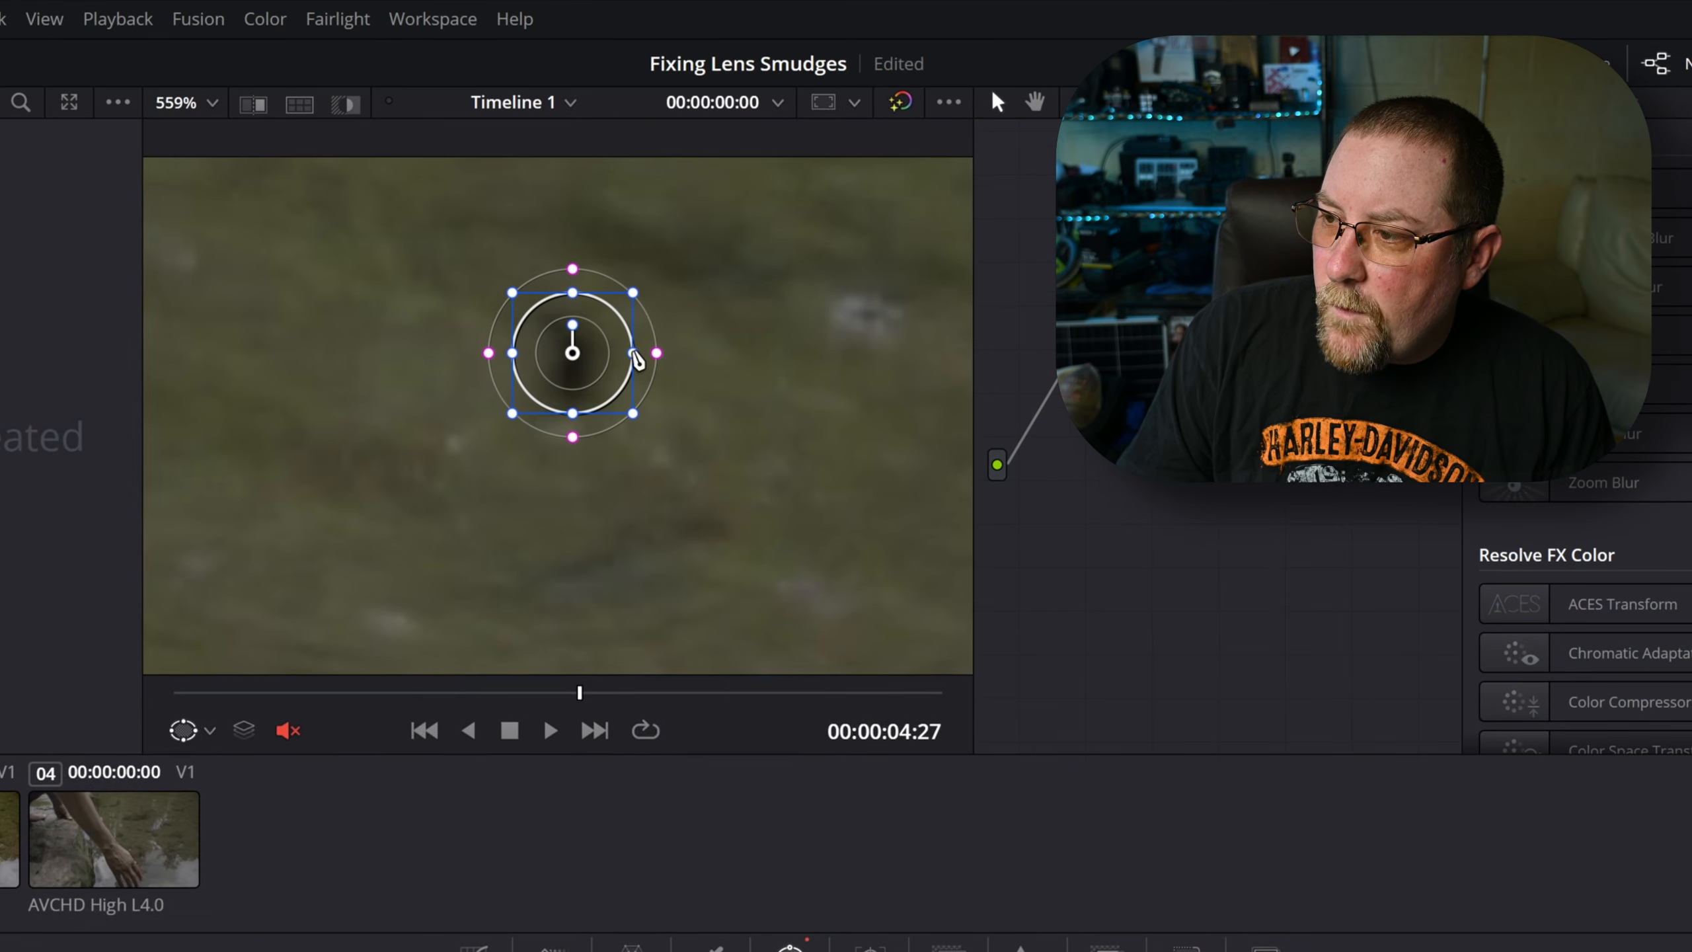
pyautogui.moveTo(636, 357)
pyautogui.mouseDown()
pyautogui.moveTo(613, 353)
pyautogui.moveTo(650, 353)
pyautogui.mouseUp()
pyautogui.moveTo(574, 295); pyautogui.dragTo(573, 233)
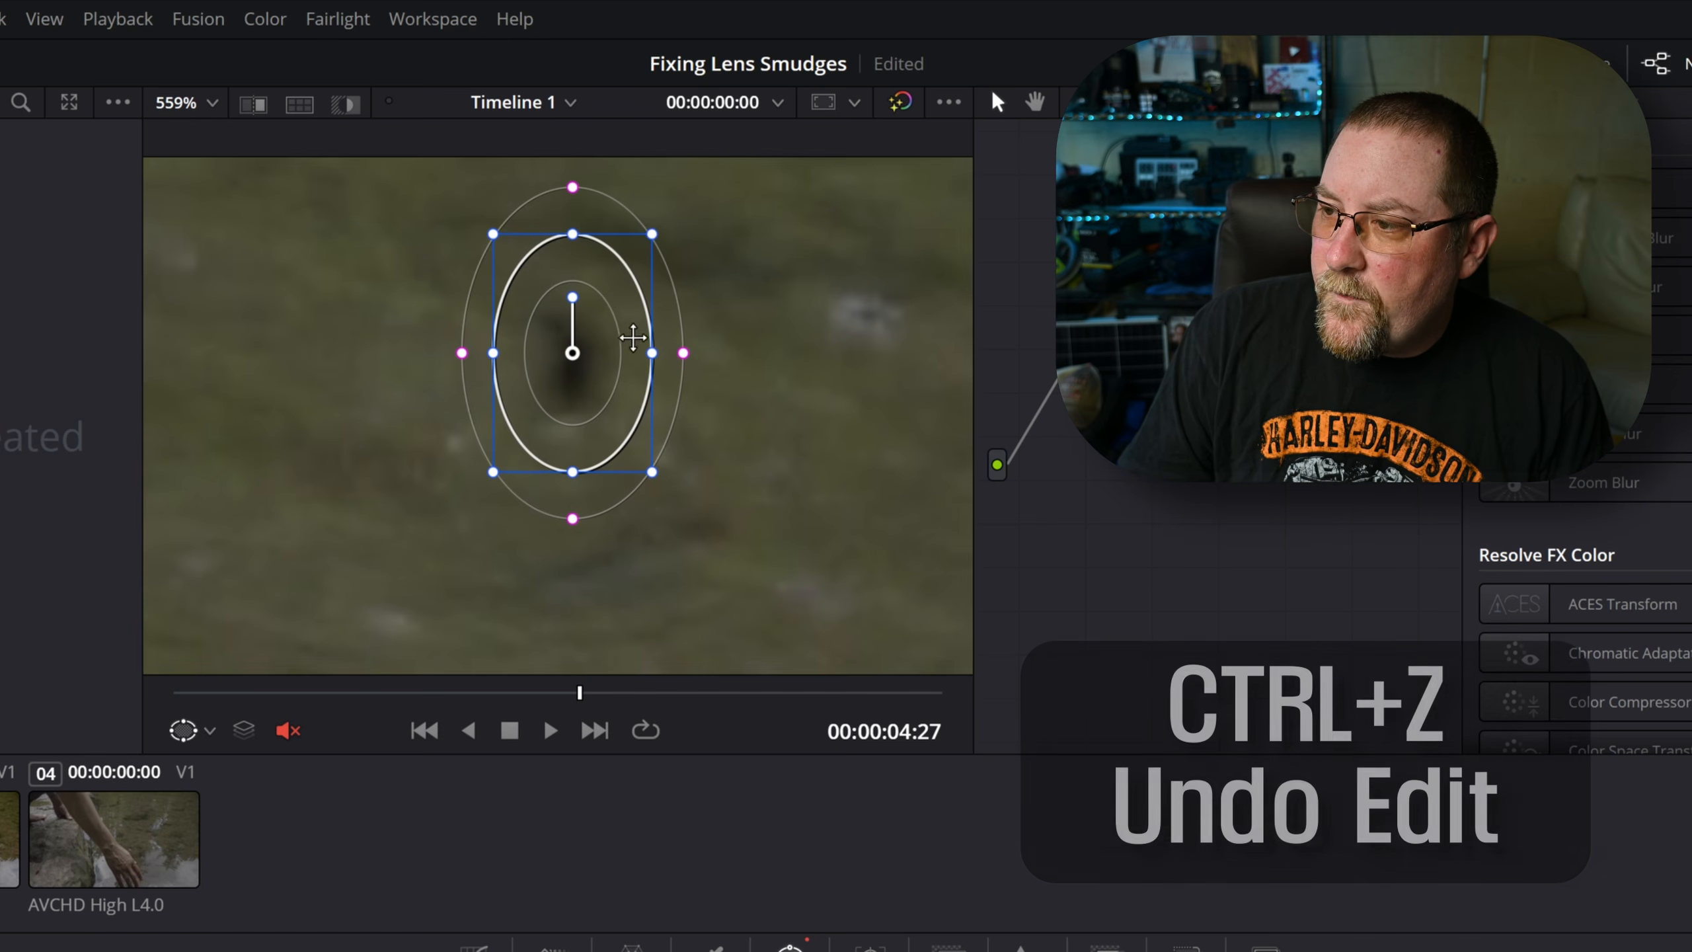
pyautogui.hotkey('ctrl', 'z')
pyautogui.hotkey('ctrl', 'z')
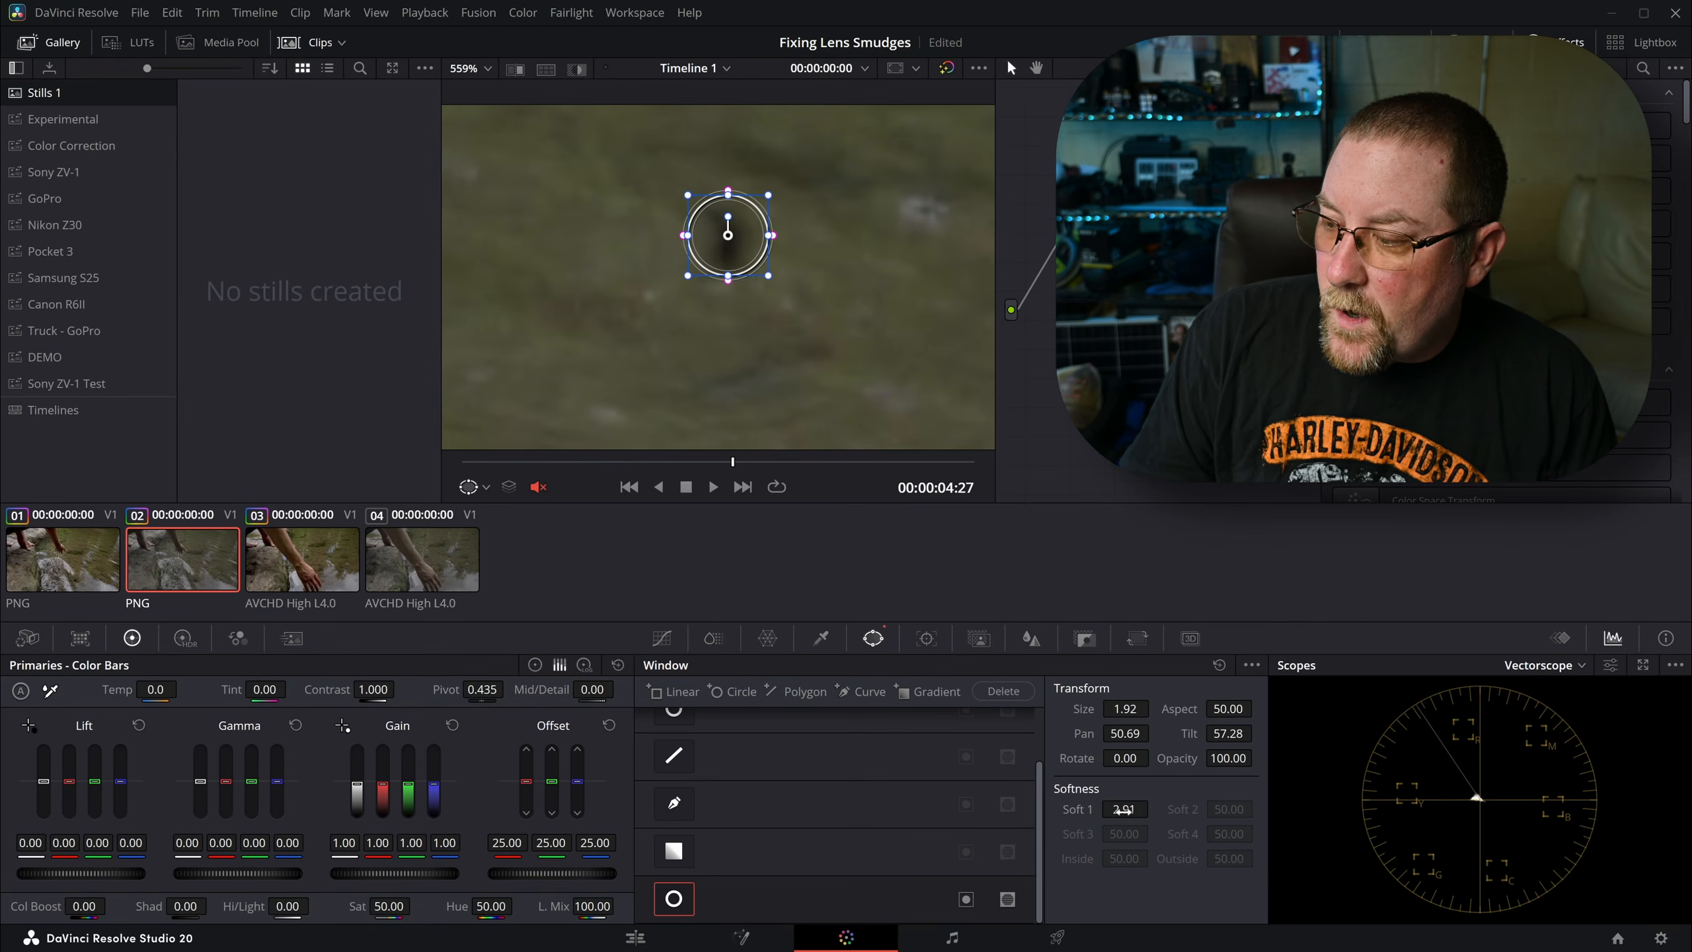
pyautogui.moveTo(1123, 810); pyautogui.dragTo(1205, 730)
pyautogui.hotkey('ctrl', 'z')
pyautogui.hotkey('ctrl', 'z')
pyautogui.hotkey('ctrl', 'z')
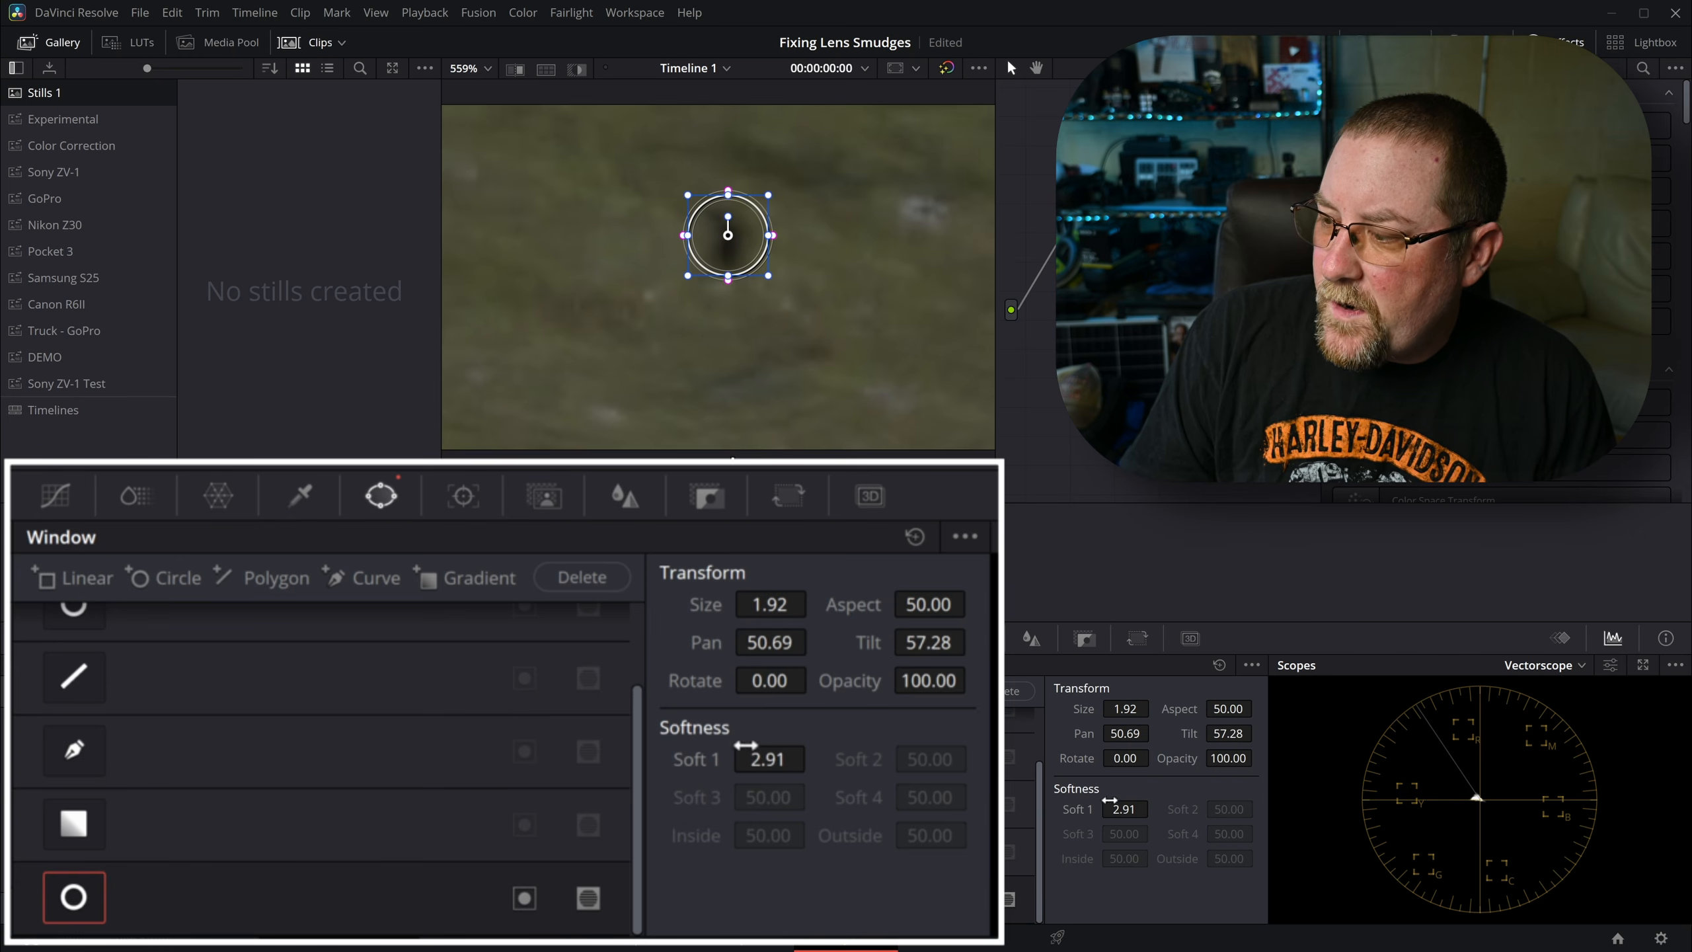
# Step: Fit the circle window to the smudge with Soft 1 at 13.91, aspect 33.66 and size 1.54
pyautogui.moveTo(1123, 808); pyautogui.dragTo(1168, 808)
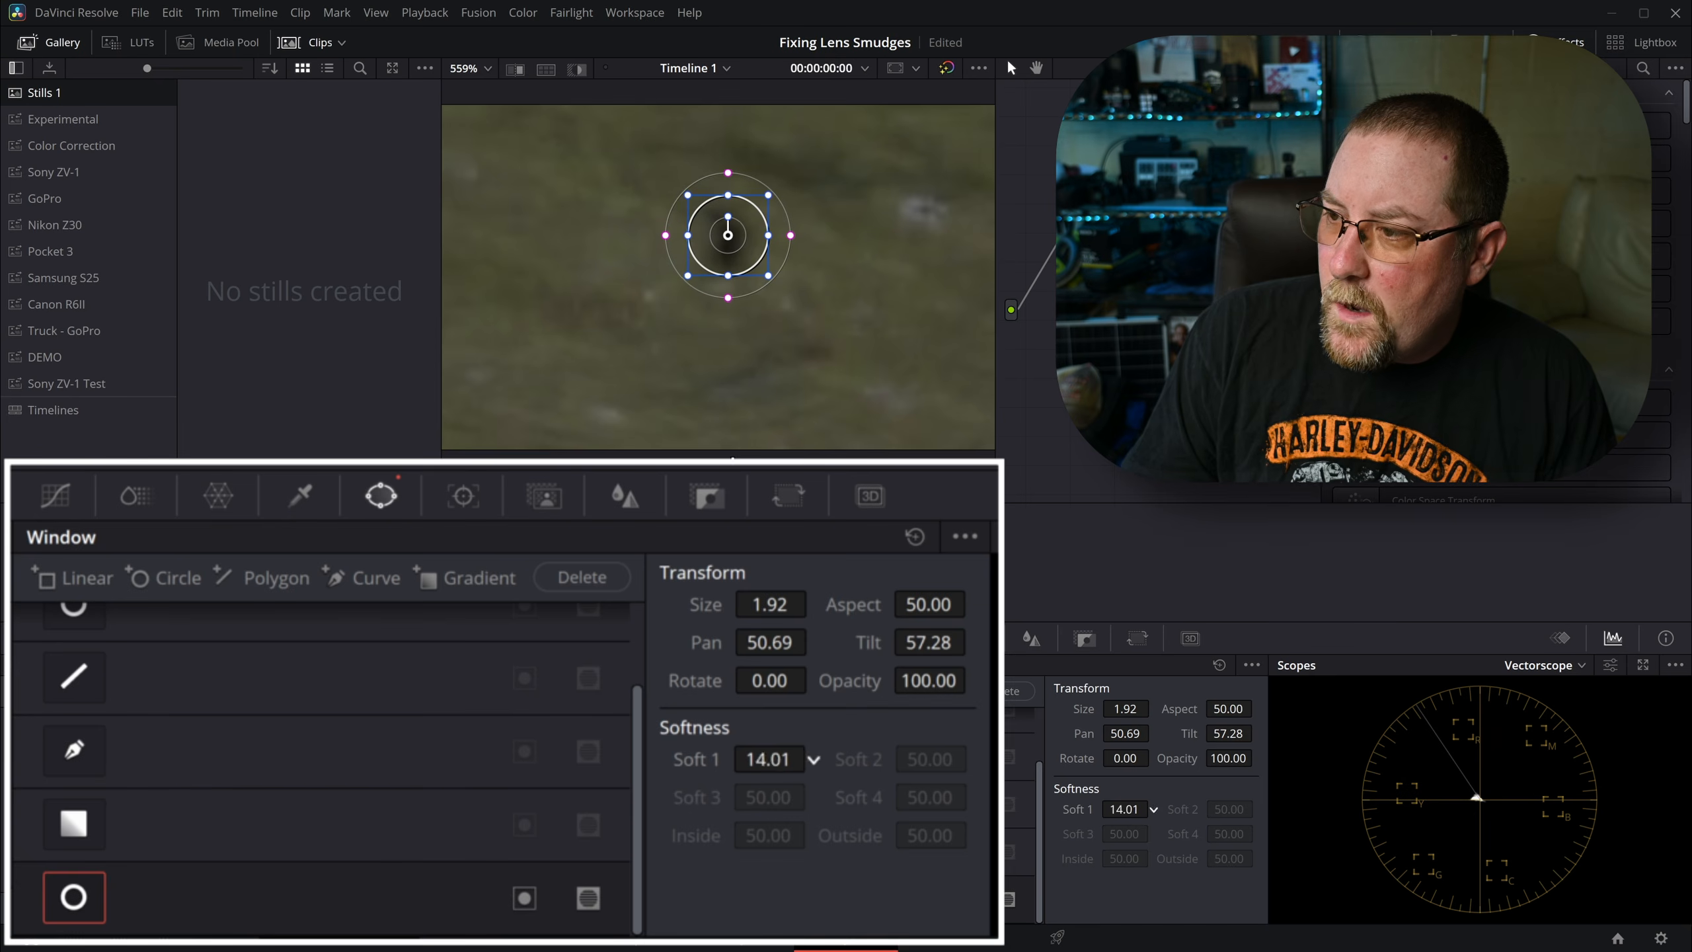
pyautogui.moveTo(1228, 712); pyautogui.dragTo(1257, 709)
pyautogui.moveTo(1078, 703); pyautogui.dragTo(1059, 704)
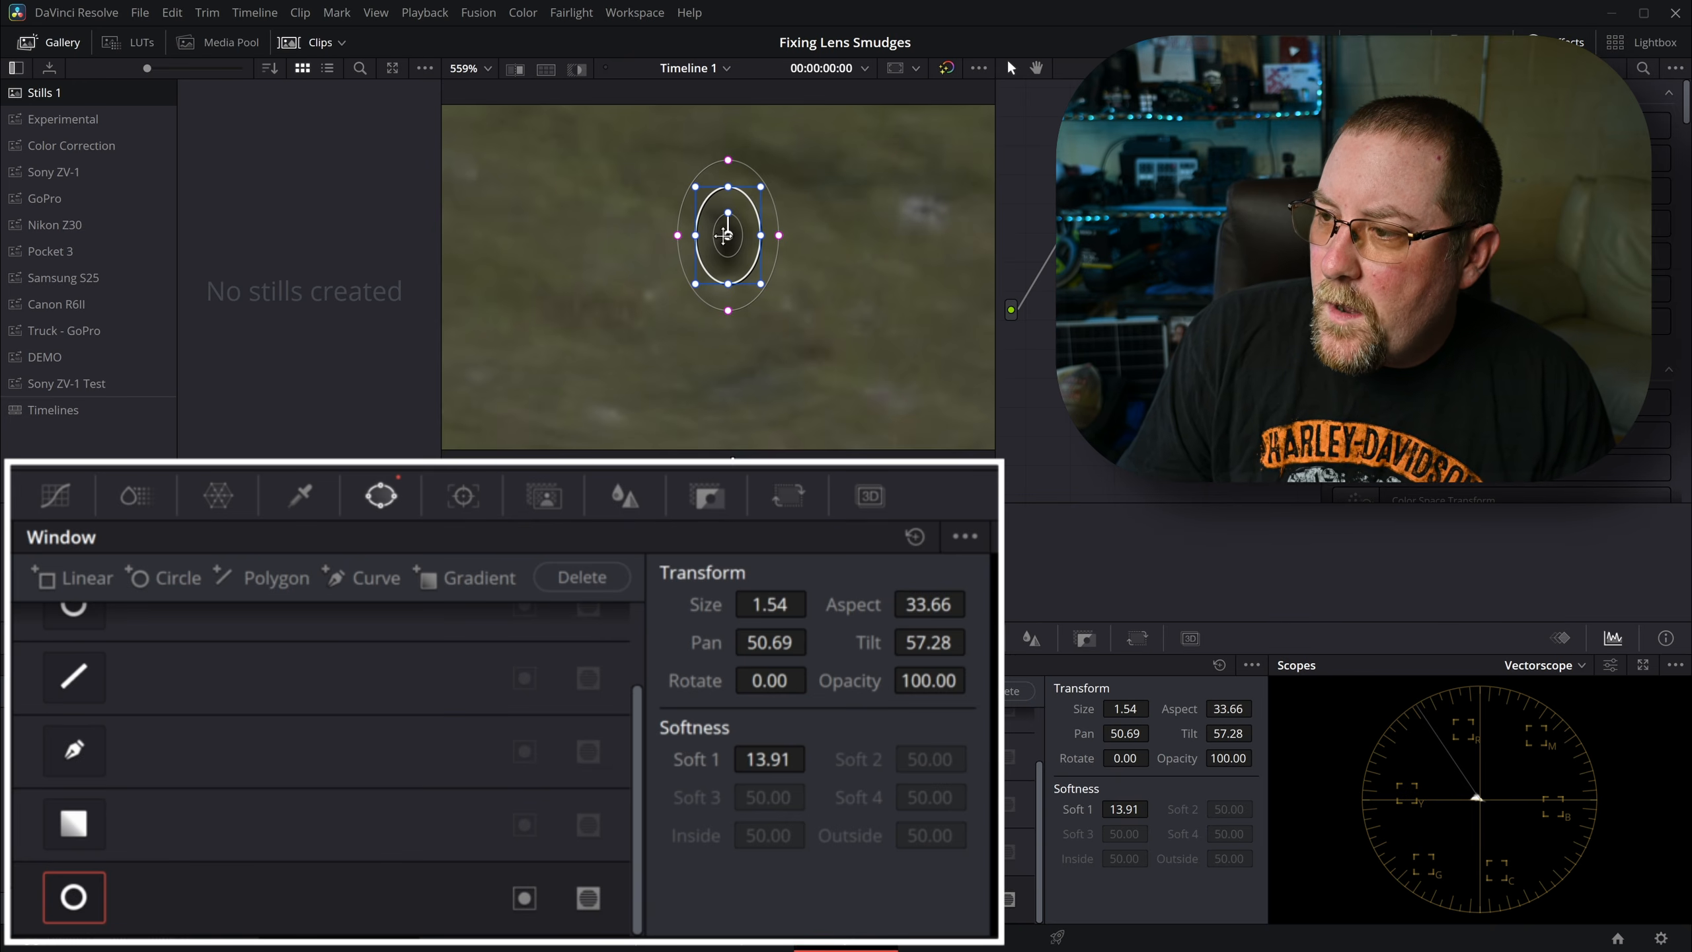
# Step: Blur the area inside the window with a radius of 1.06 on all three channels
pyautogui.click(1031, 639)
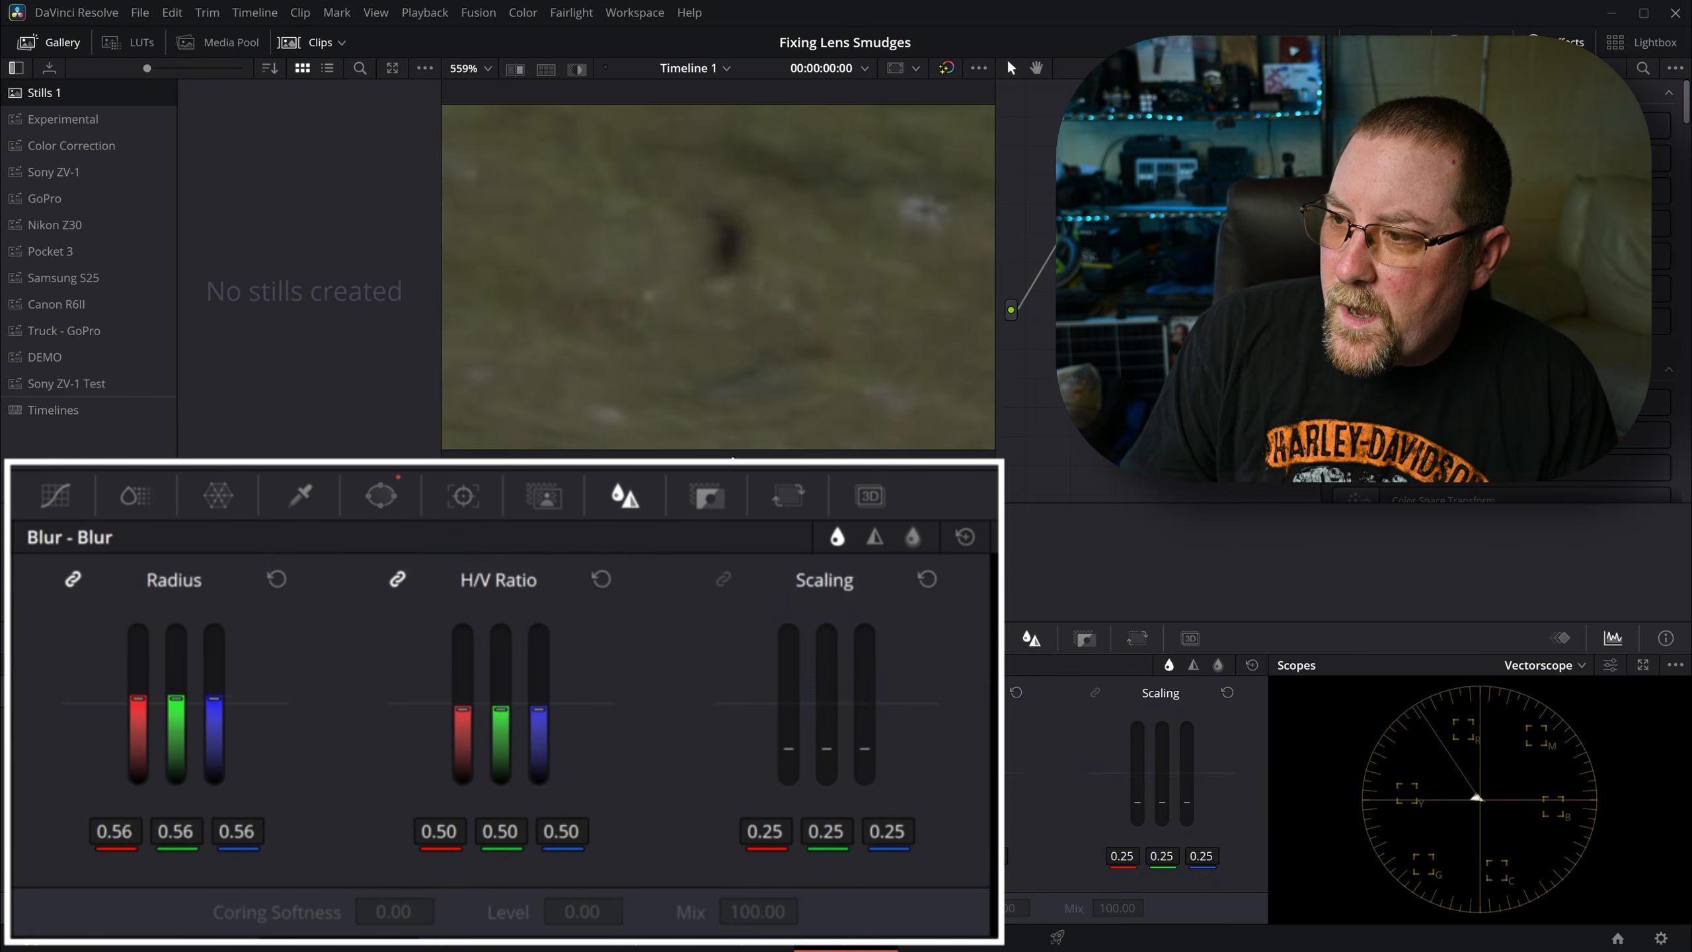
pyautogui.moveTo(740, 751); pyautogui.dragTo(741, 719)
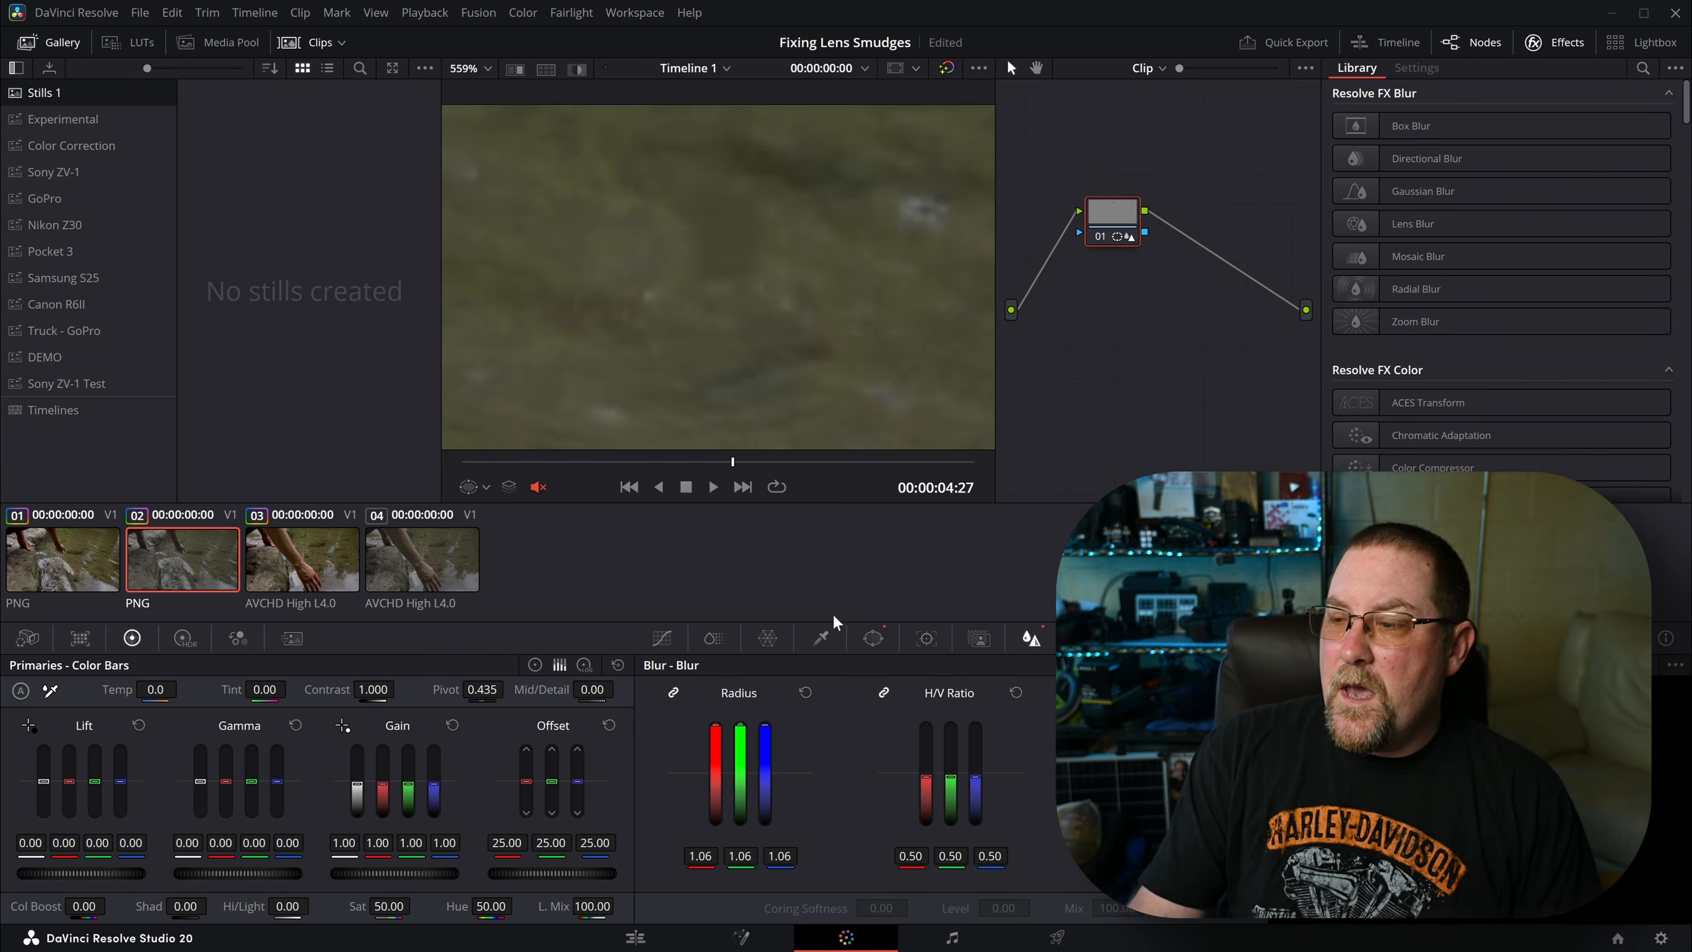
pyautogui.hotkey('shift', 'z')
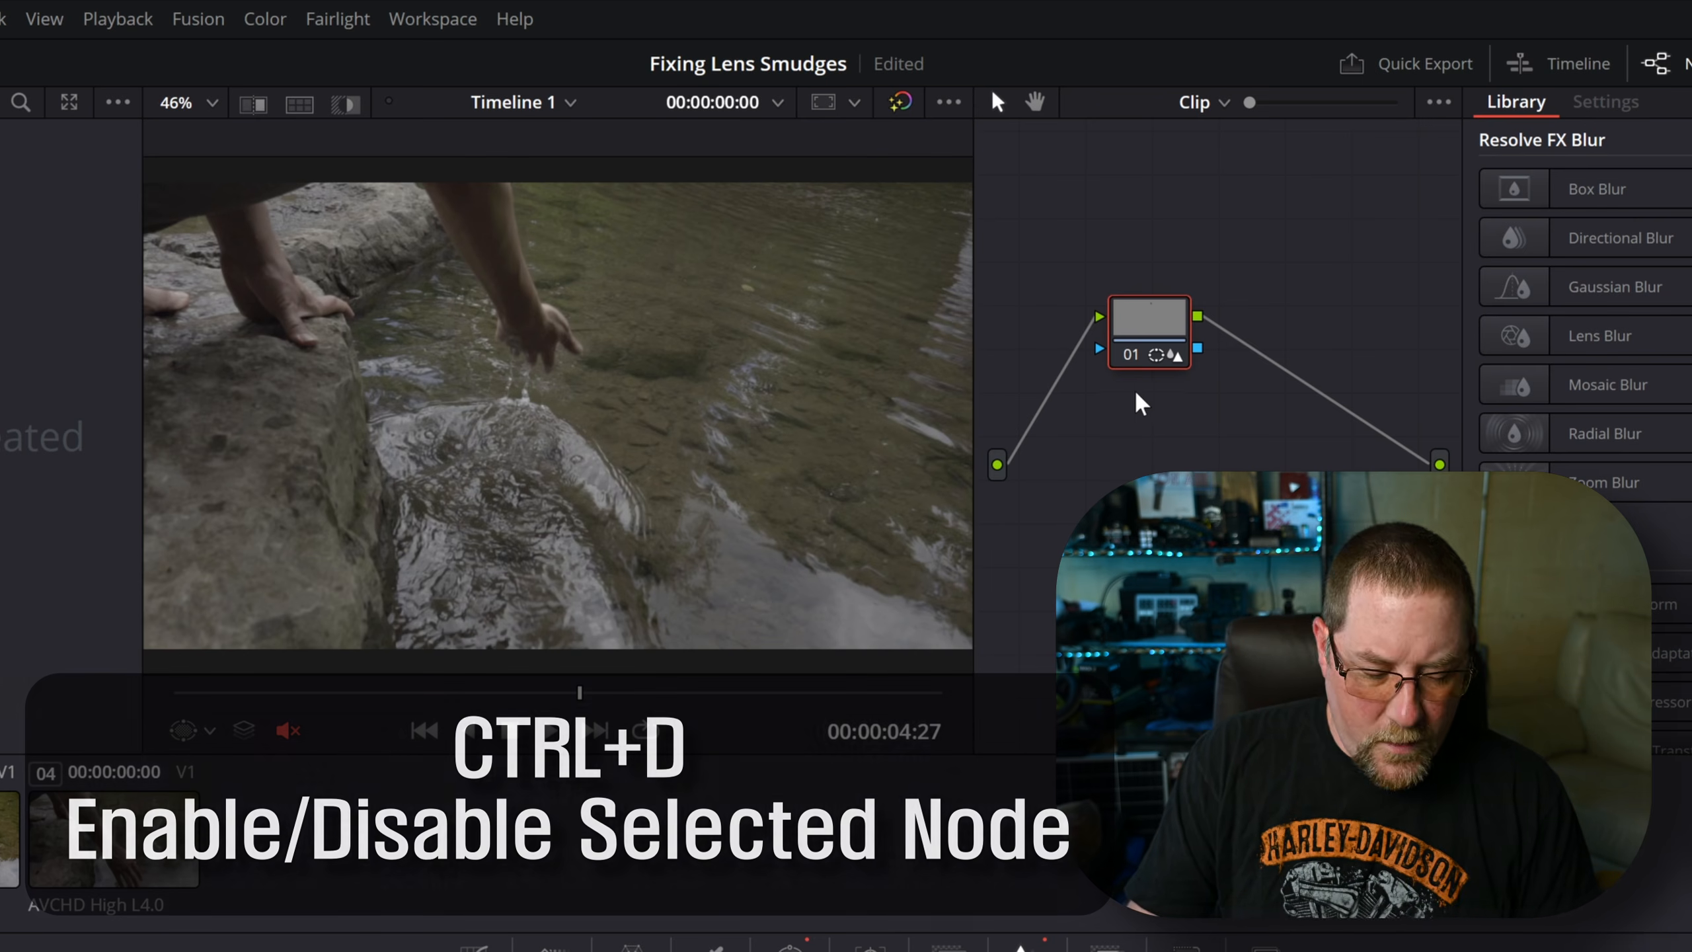
# Step: Toggle the blur node off and on, in full view and close up, to compare the smudge with and without the fix
pyautogui.hotkey('ctrl', 'd')
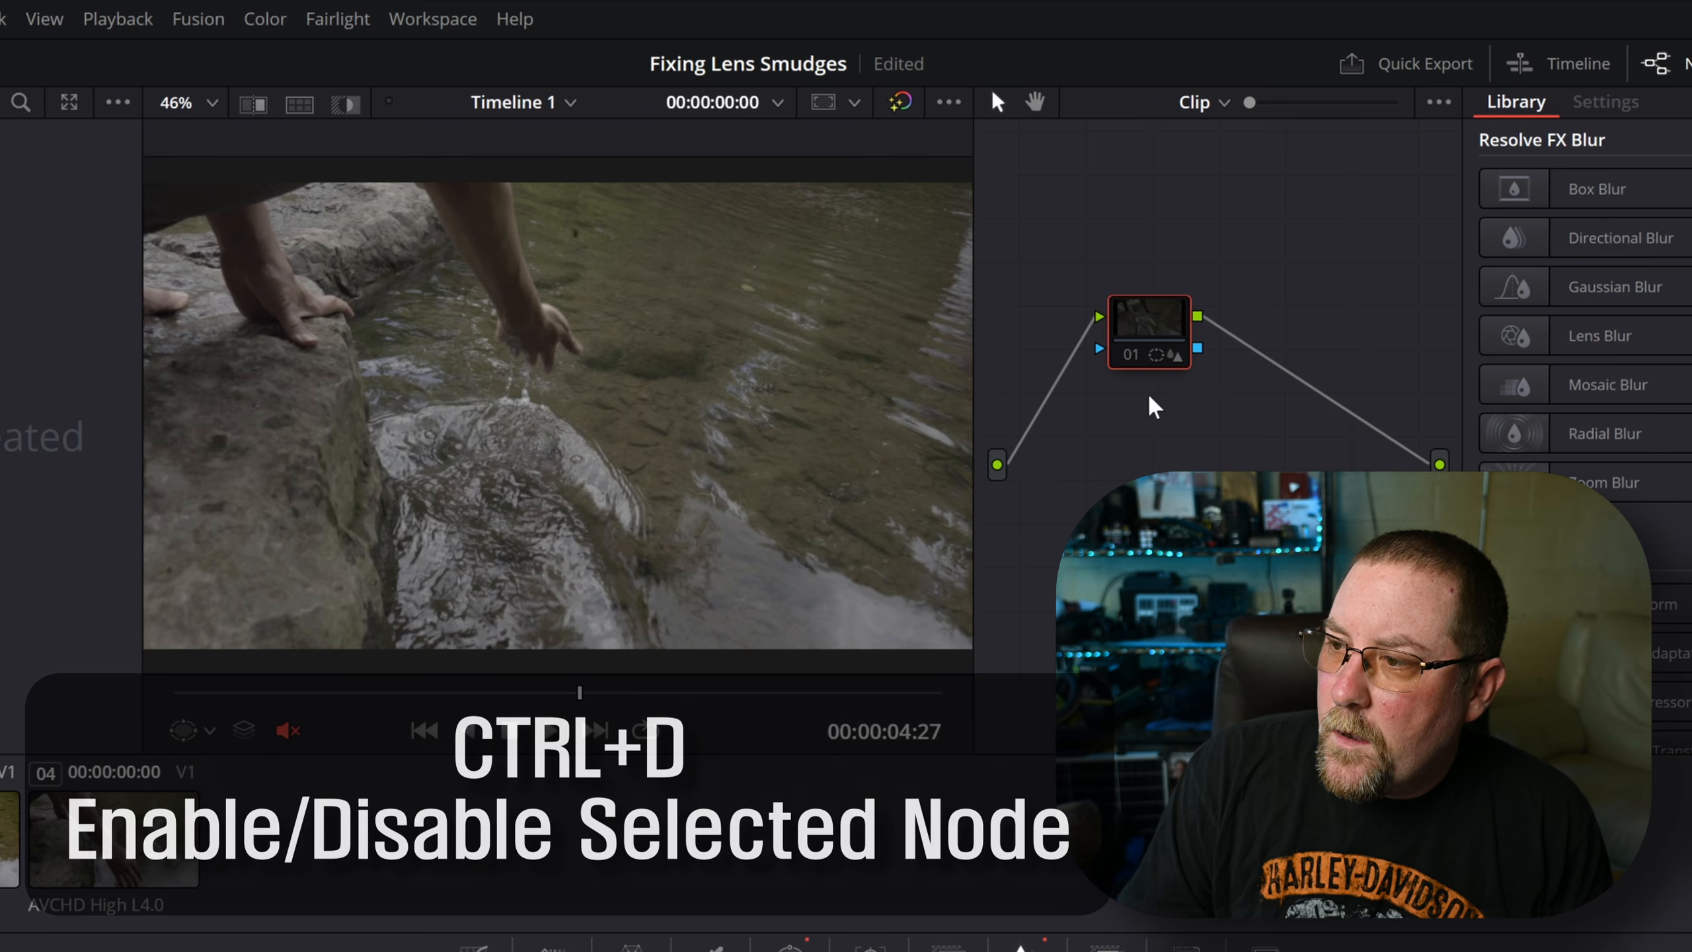
pyautogui.hotkey('ctrl', 'd')
pyautogui.hotkey('ctrl', 'd')
pyautogui.hotkey('ctrl', 'd')
pyautogui.hotkey('ctrl', 'd')
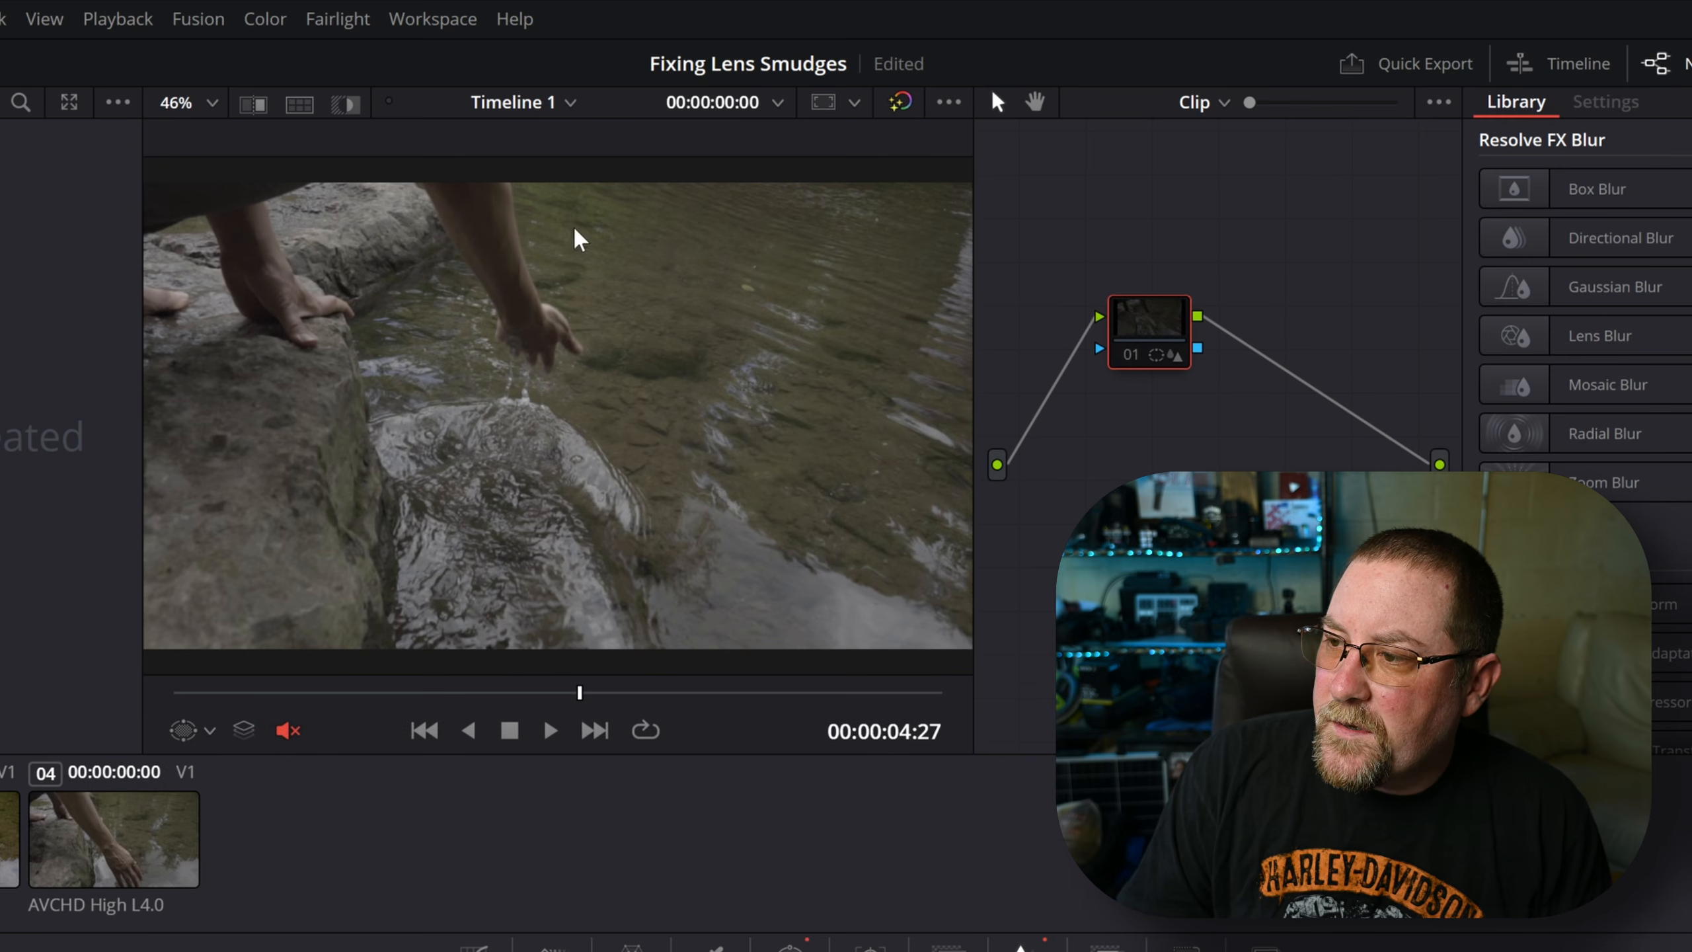
pyautogui.scroll(6, 573, 233)
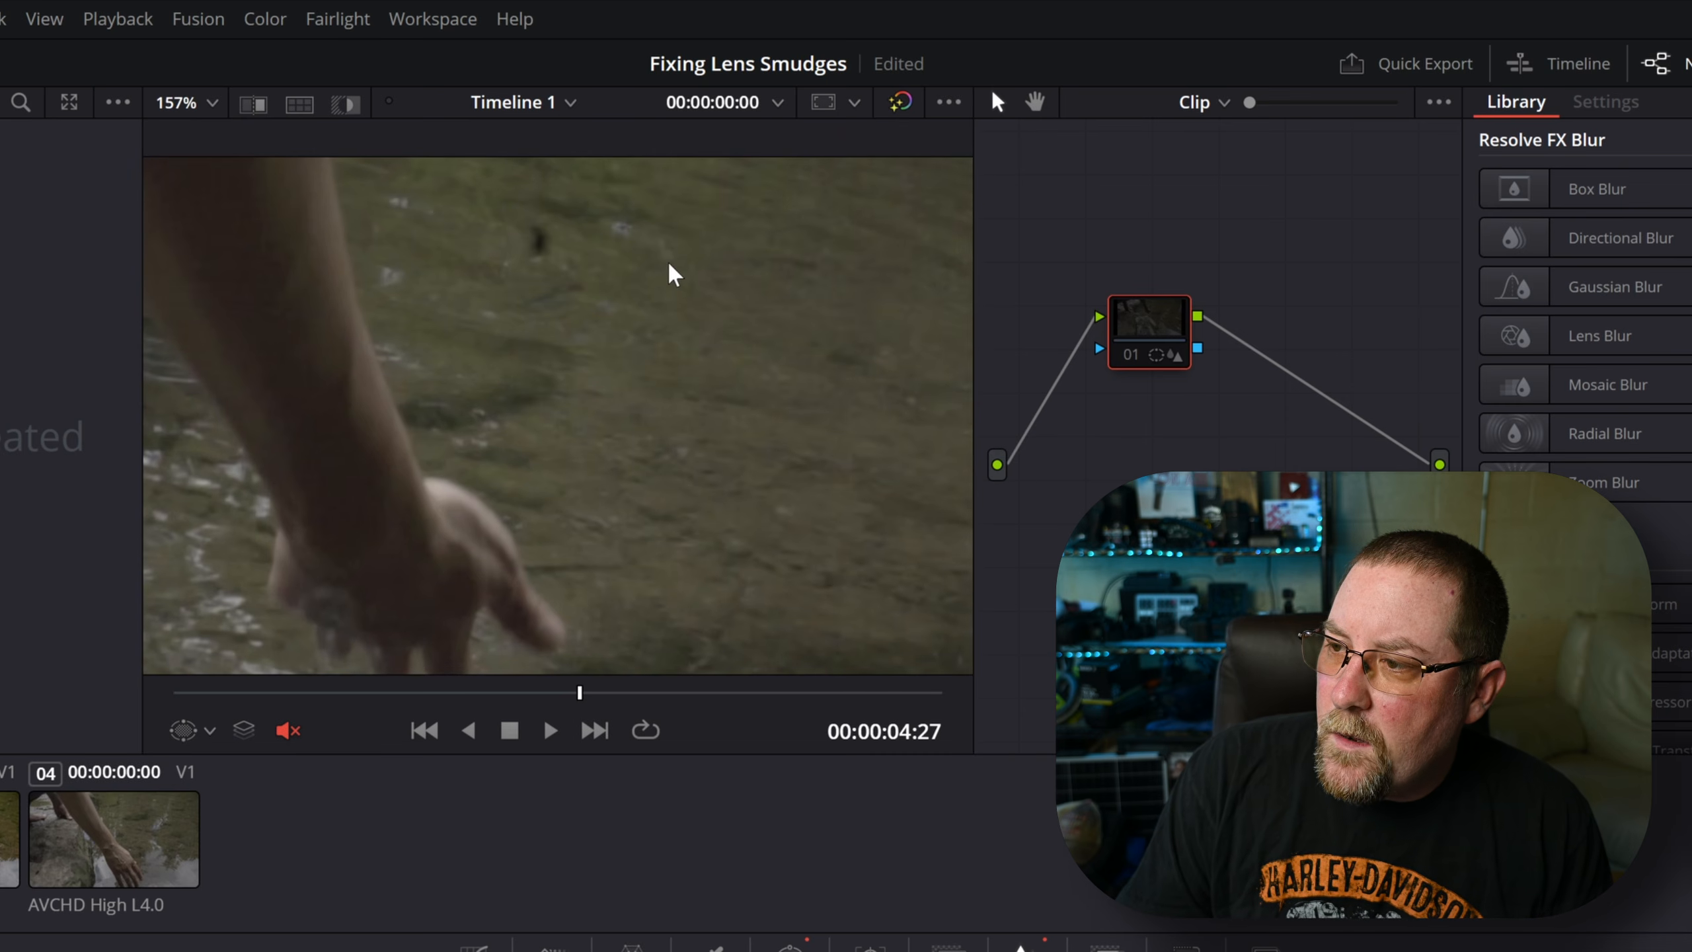
pyautogui.hotkey('ctrl', 'd')
pyautogui.hotkey('ctrl', 'd')
pyautogui.hotkey('ctrl', 'd')
pyautogui.hotkey('ctrl', 'd')
pyautogui.hotkey('ctrl', 'd')
pyautogui.hotkey('ctrl', 'd')
pyautogui.hotkey('ctrl', 'd')
pyautogui.scroll(-6, 524, 247)
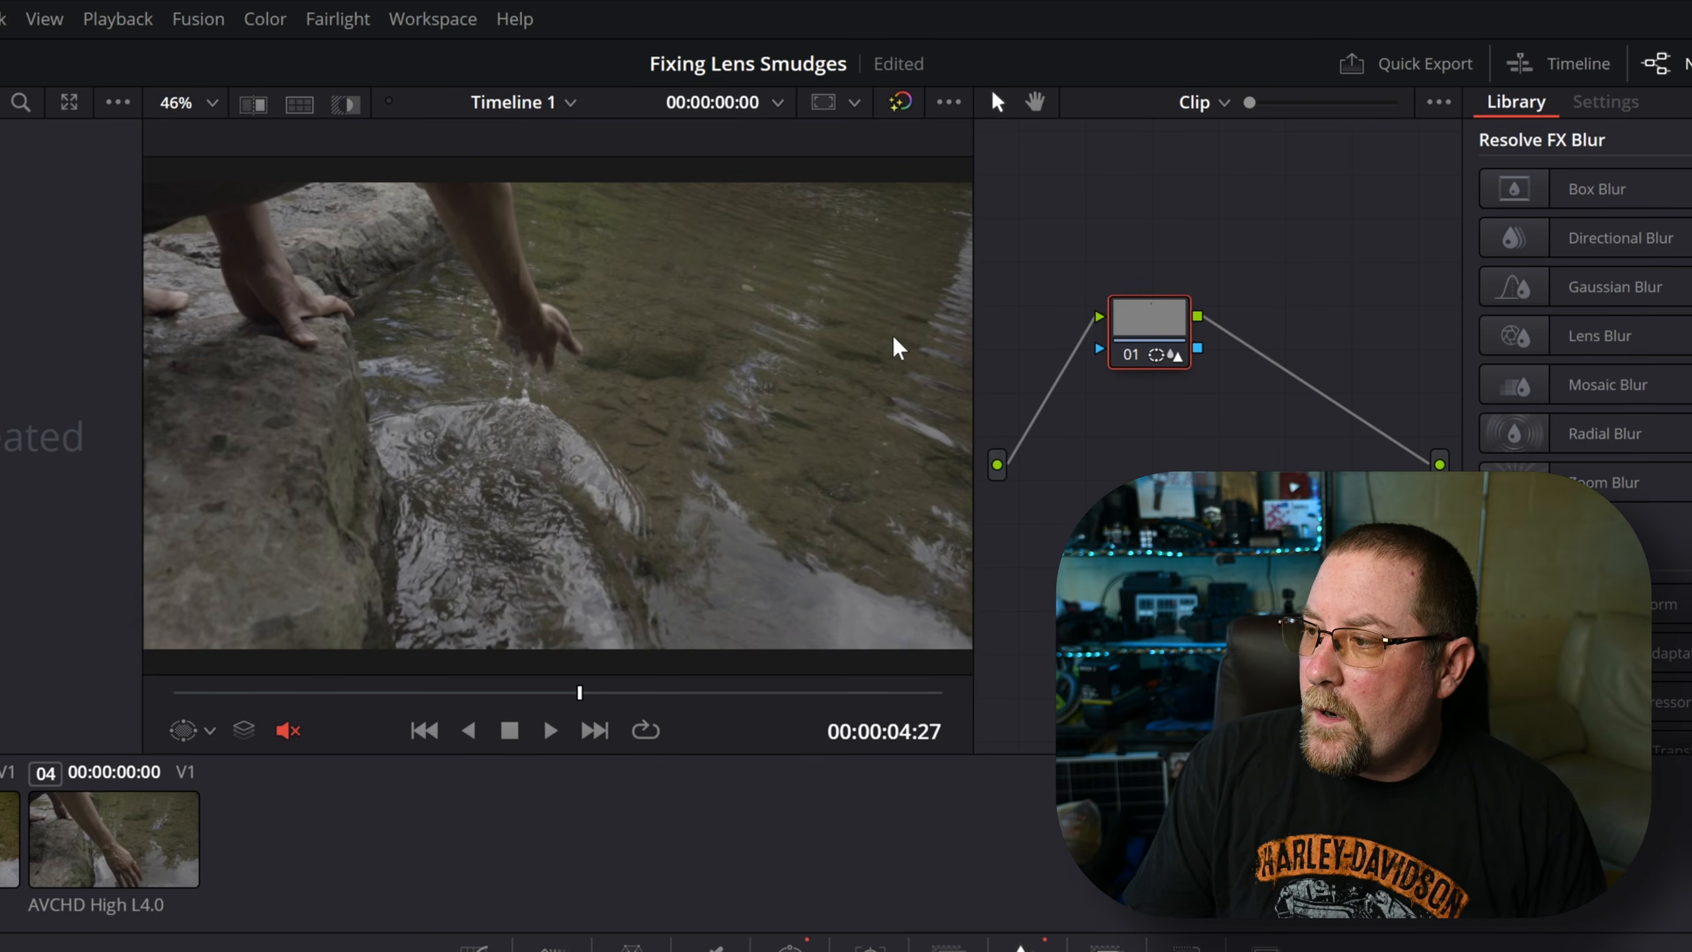
# Step: Add a serial node after the blur node and apply the Color Space Transform effect to it
pyautogui.hotkey('alt', 's')
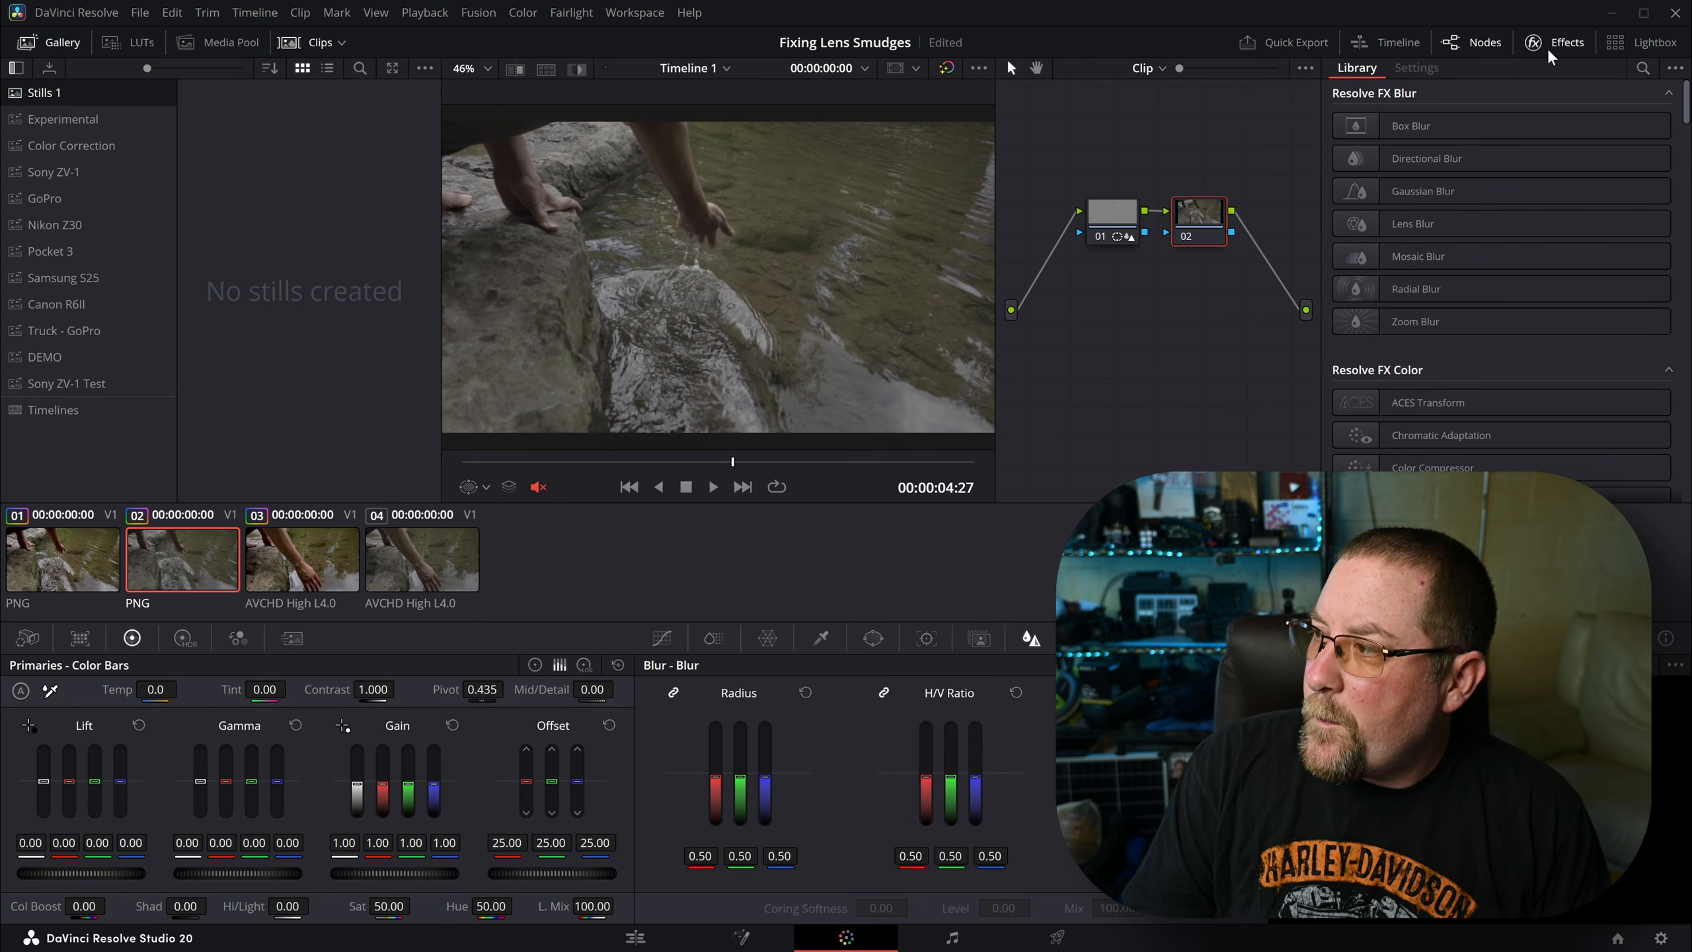
pyautogui.click(1630, 51)
pyautogui.click(1557, 45)
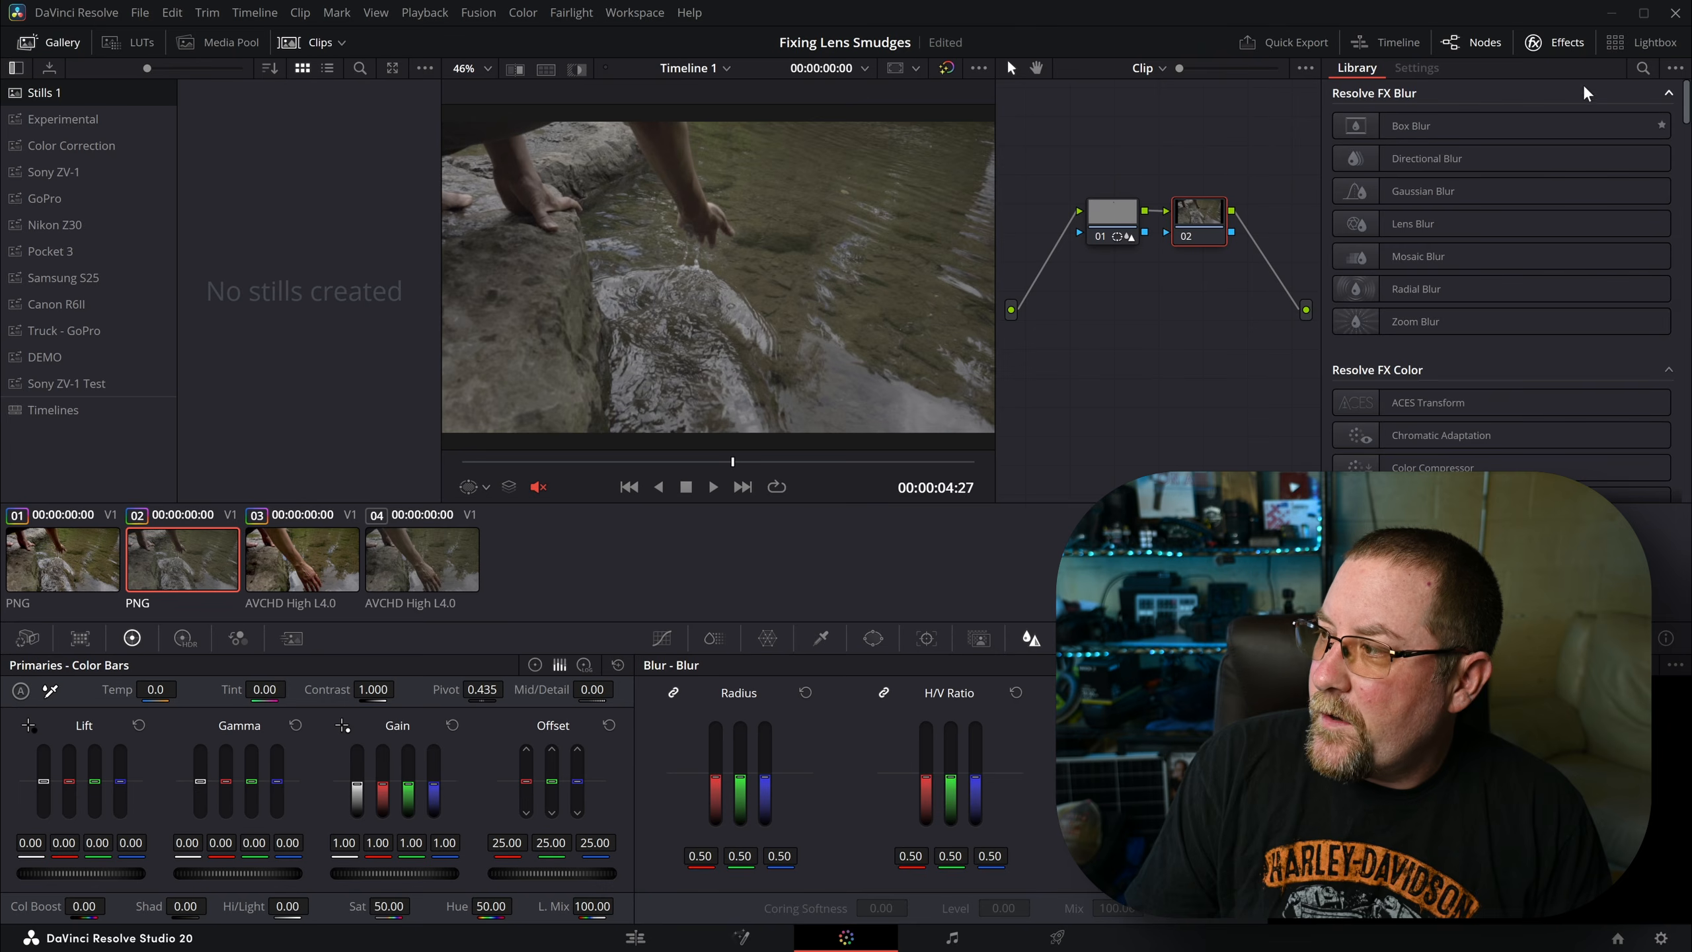
pyautogui.click(1640, 68)
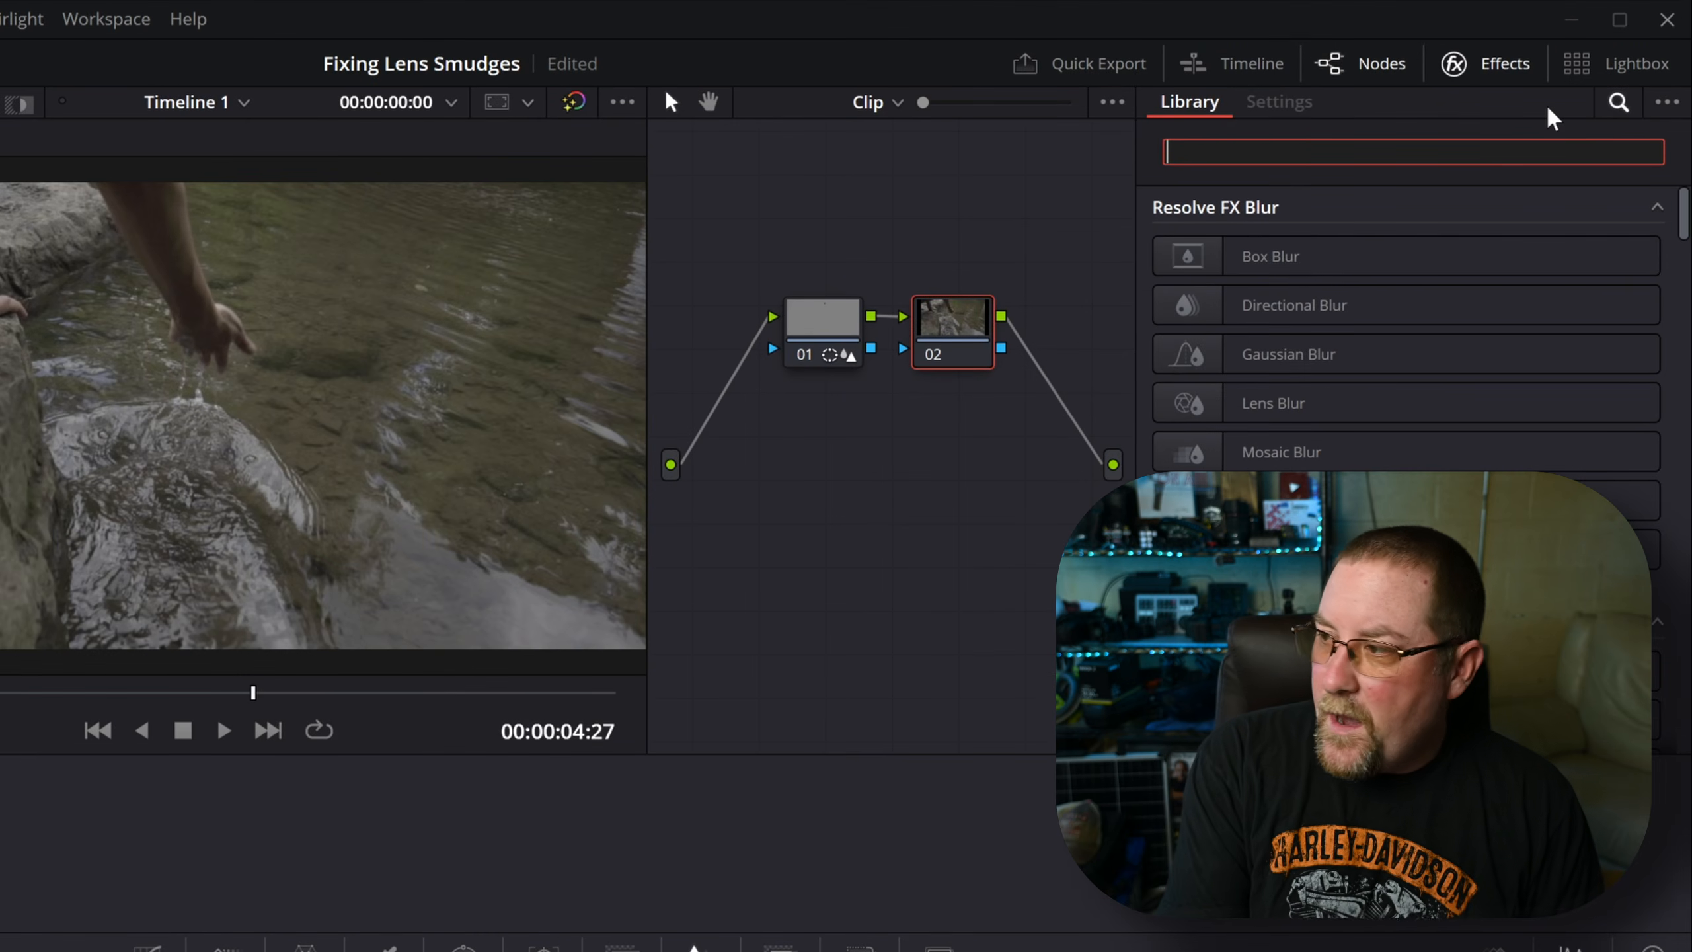
pyautogui.write('color space')
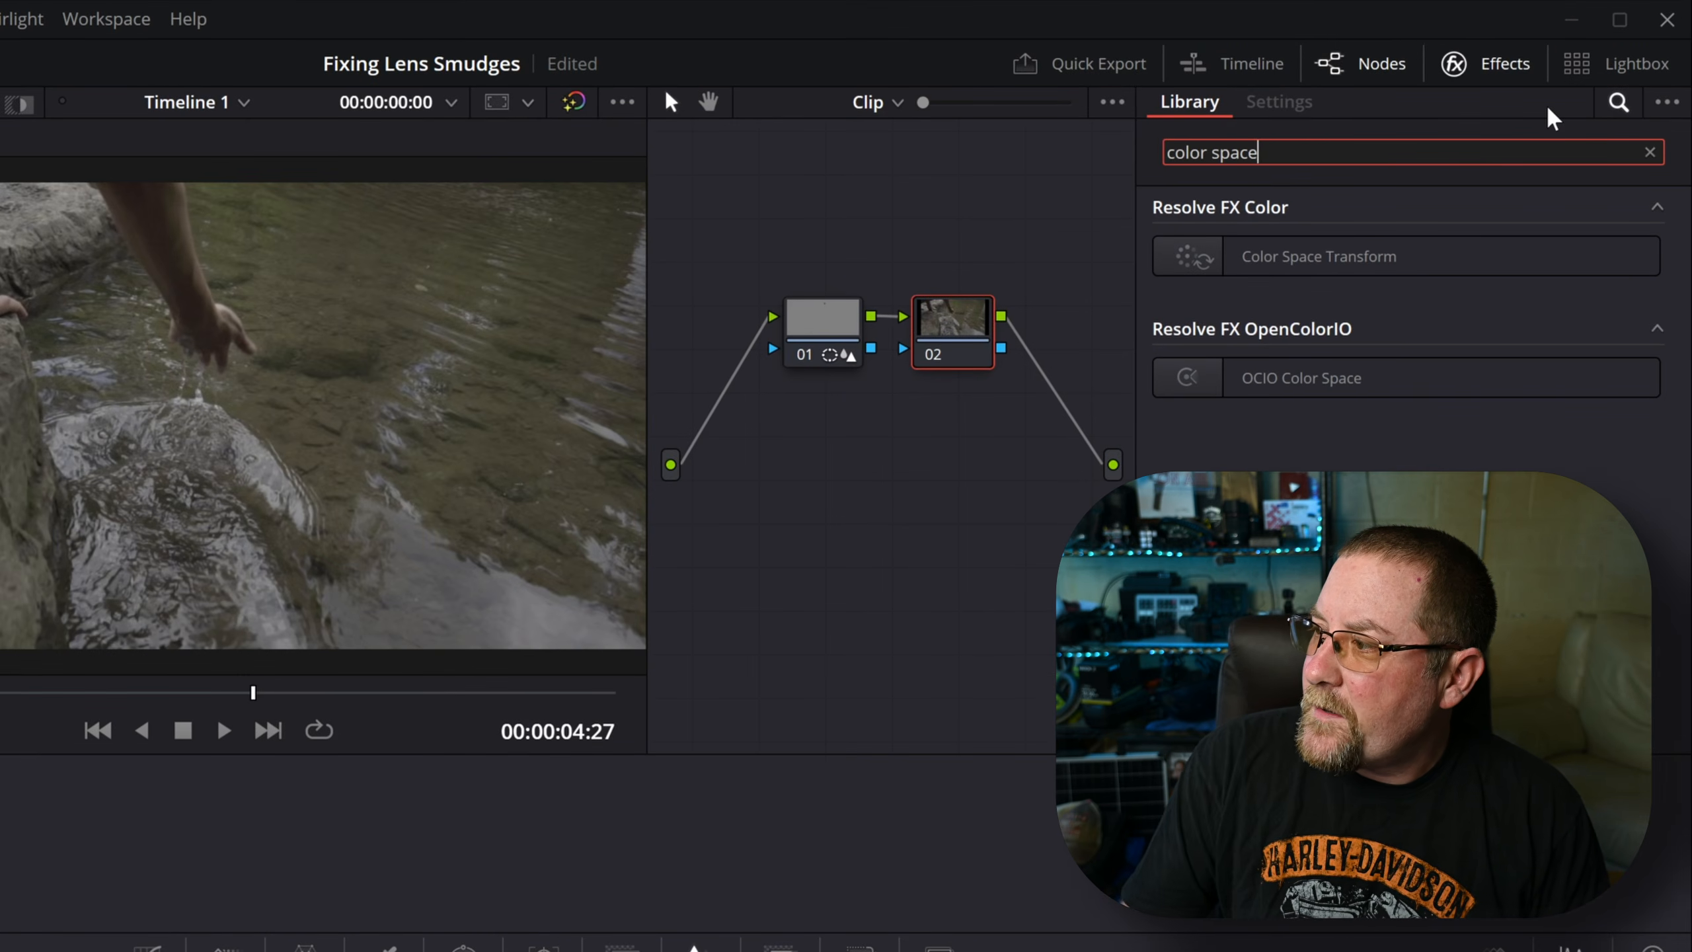
pyautogui.moveTo(1371, 260); pyautogui.dragTo(954, 348)
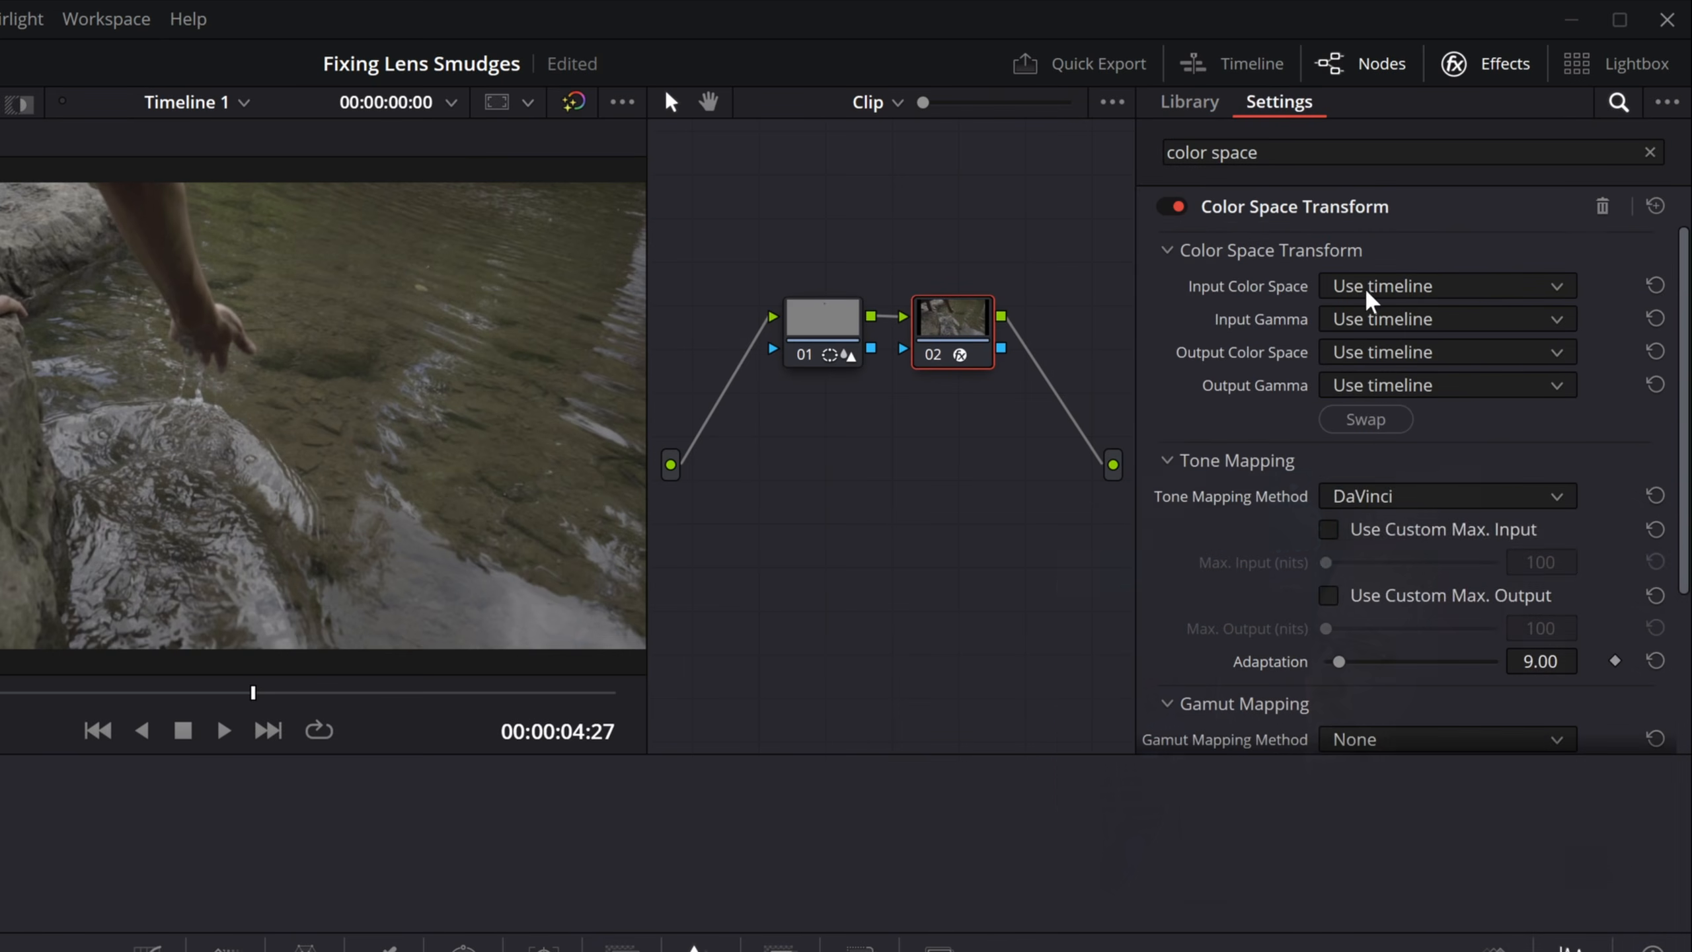
# Step: Set the Color Space Transform's input color space to Sony S-Gamut and choose its input gamma
pyautogui.click(1394, 293)
pyautogui.scroll(-10, 1406, 404)
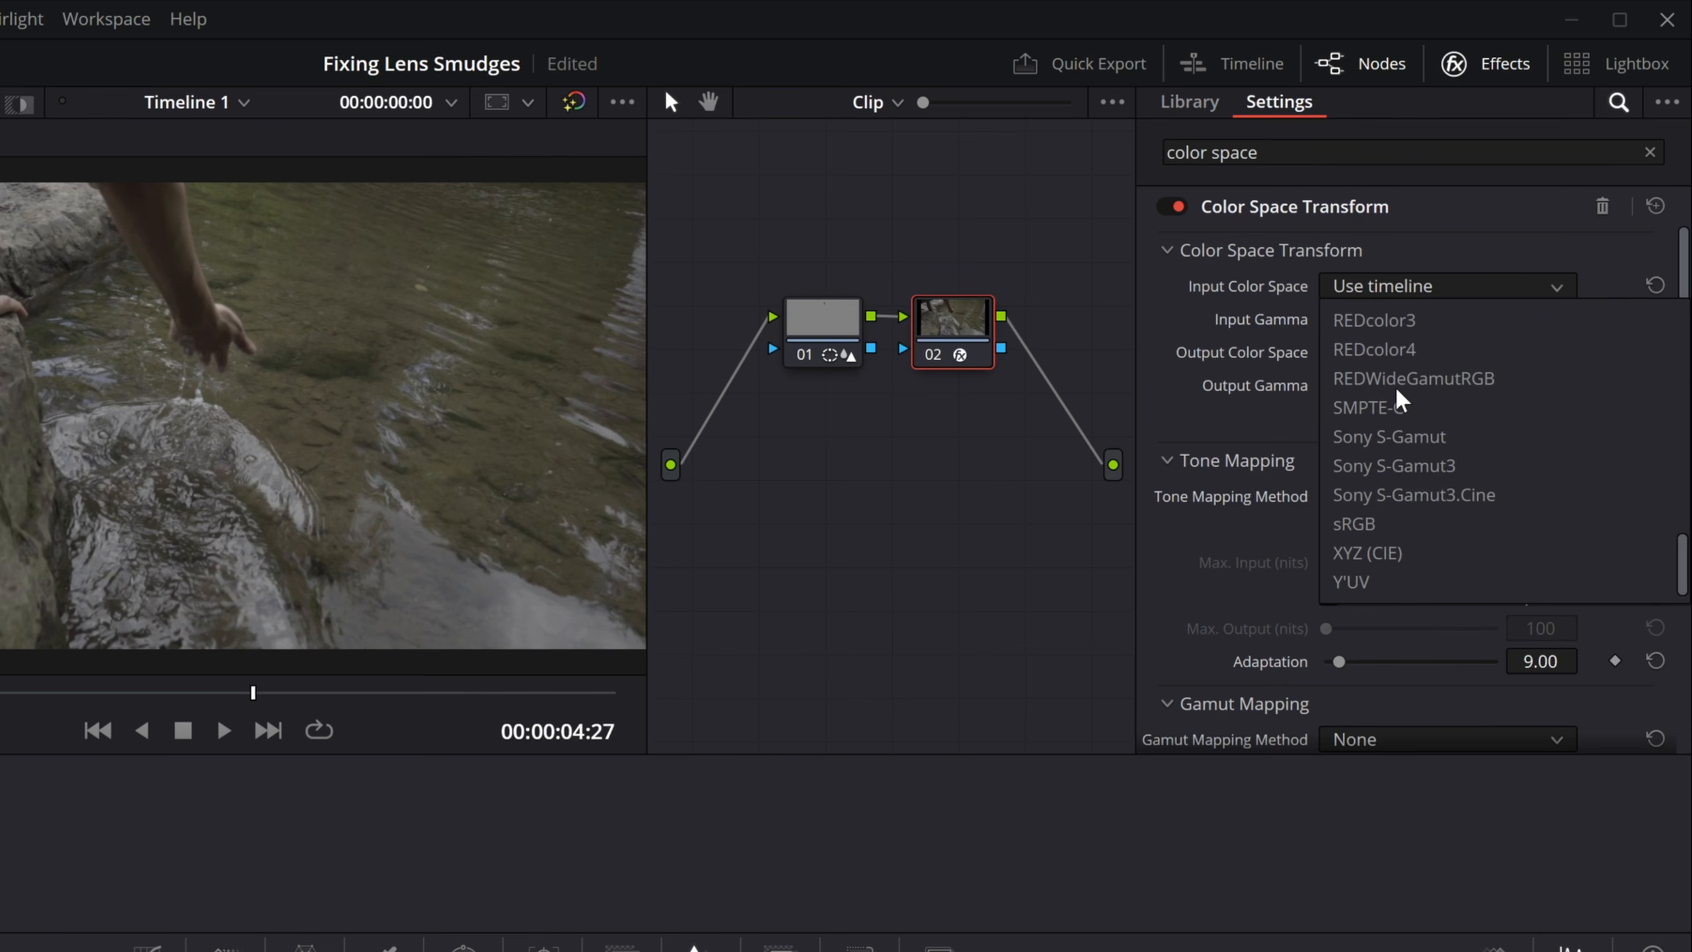
pyautogui.click(1388, 437)
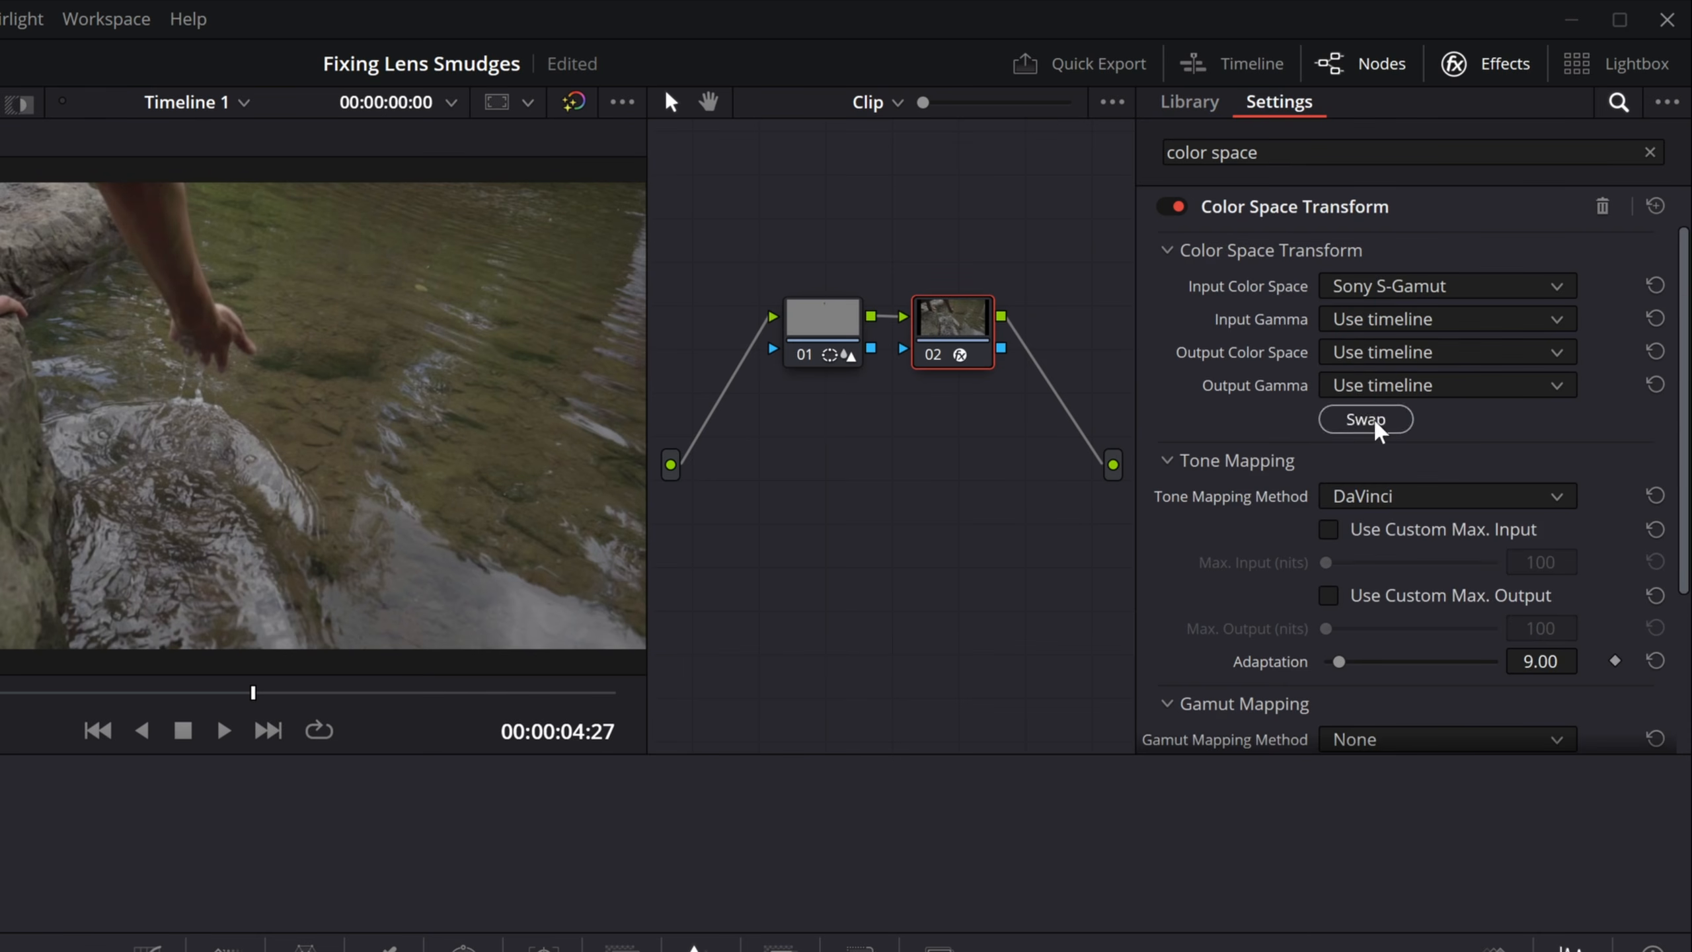
pyautogui.click(1363, 320)
pyautogui.scroll(-10, 1385, 413)
pyautogui.scroll(-5, 1383, 412)
pyautogui.scroll(2, 1381, 409)
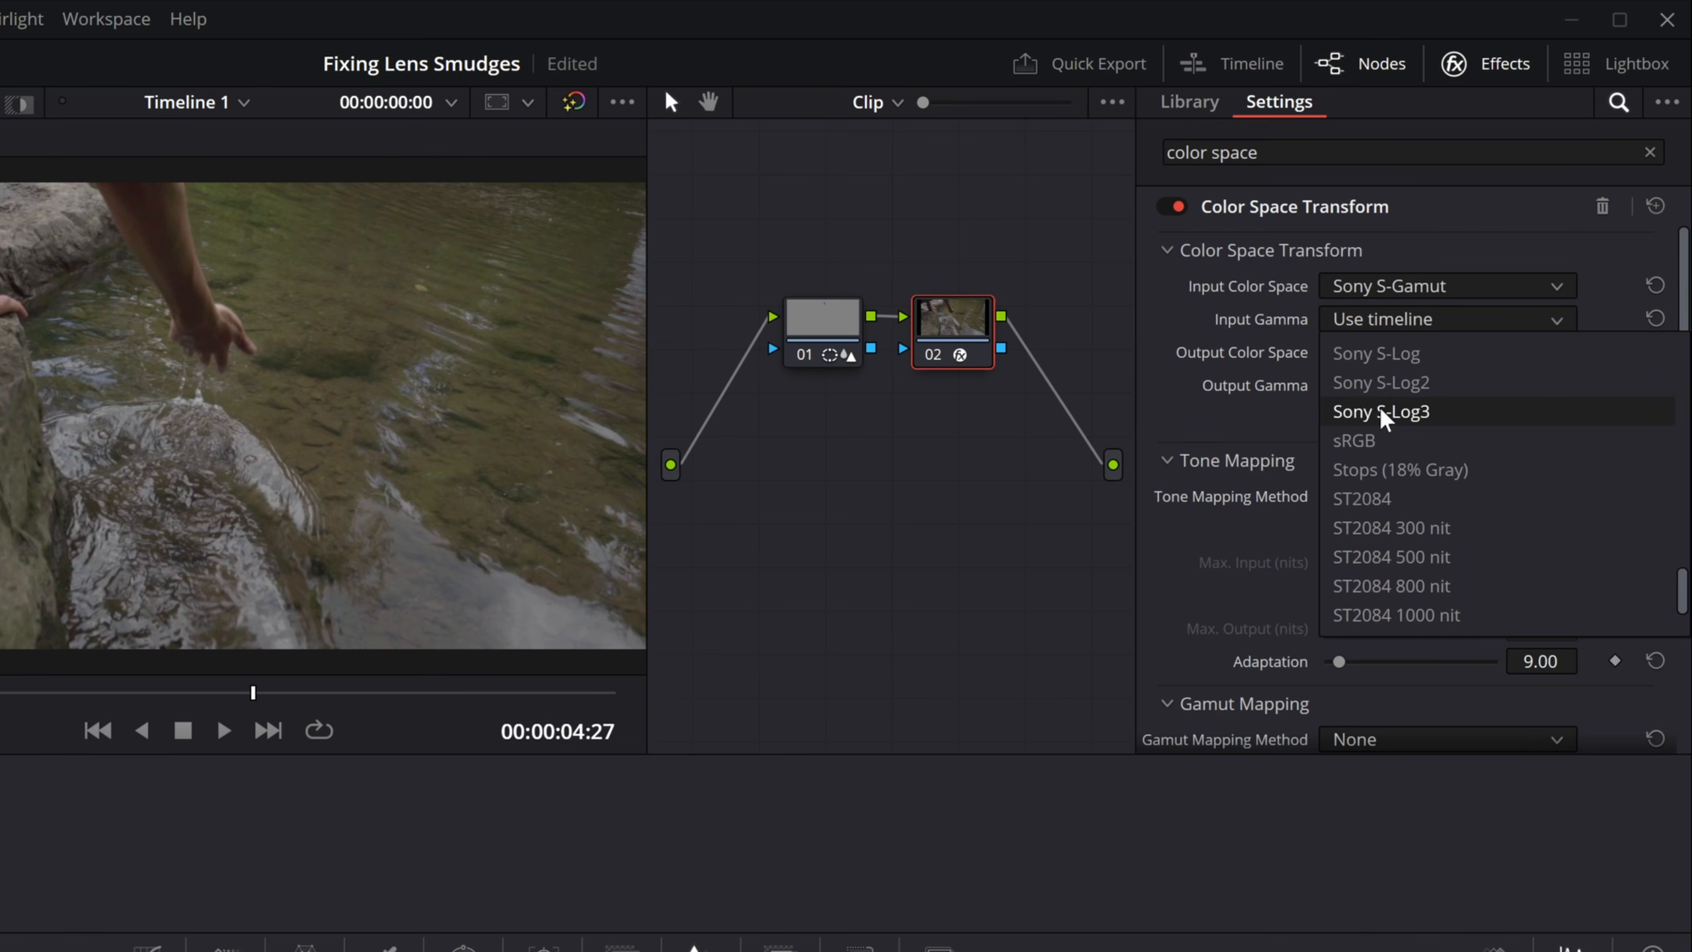
pyautogui.click(1390, 461)
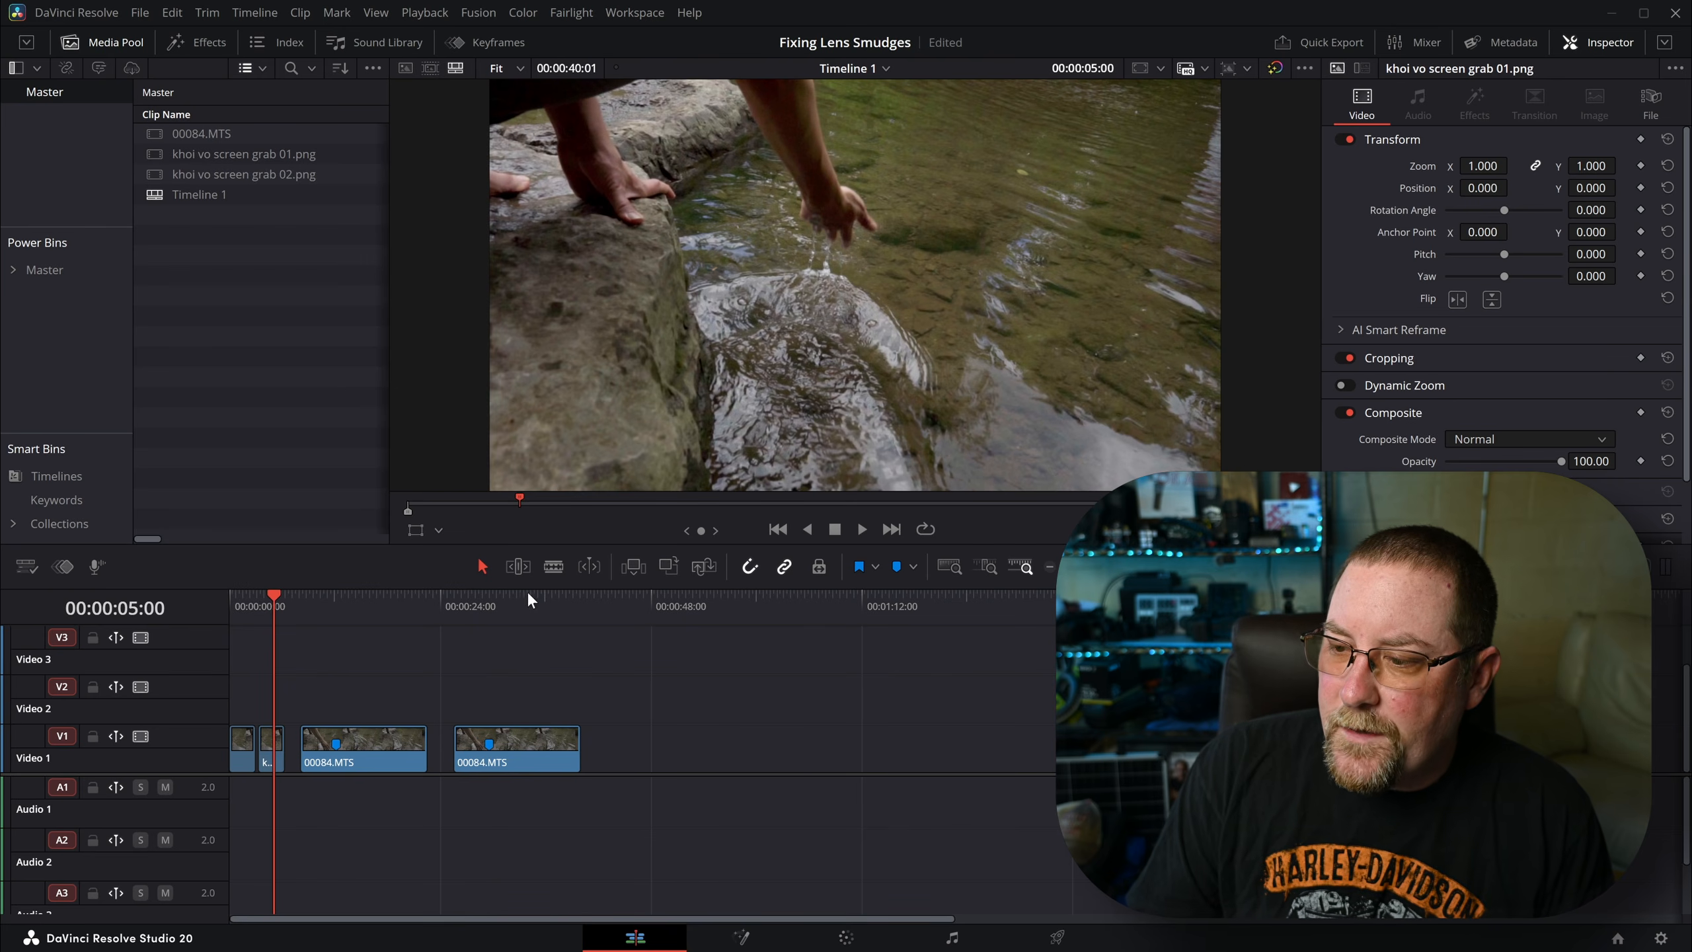
# Step: Compare the ungraded last clip with the corrected clip before it around their markers on the timeline
pyautogui.click(491, 603)
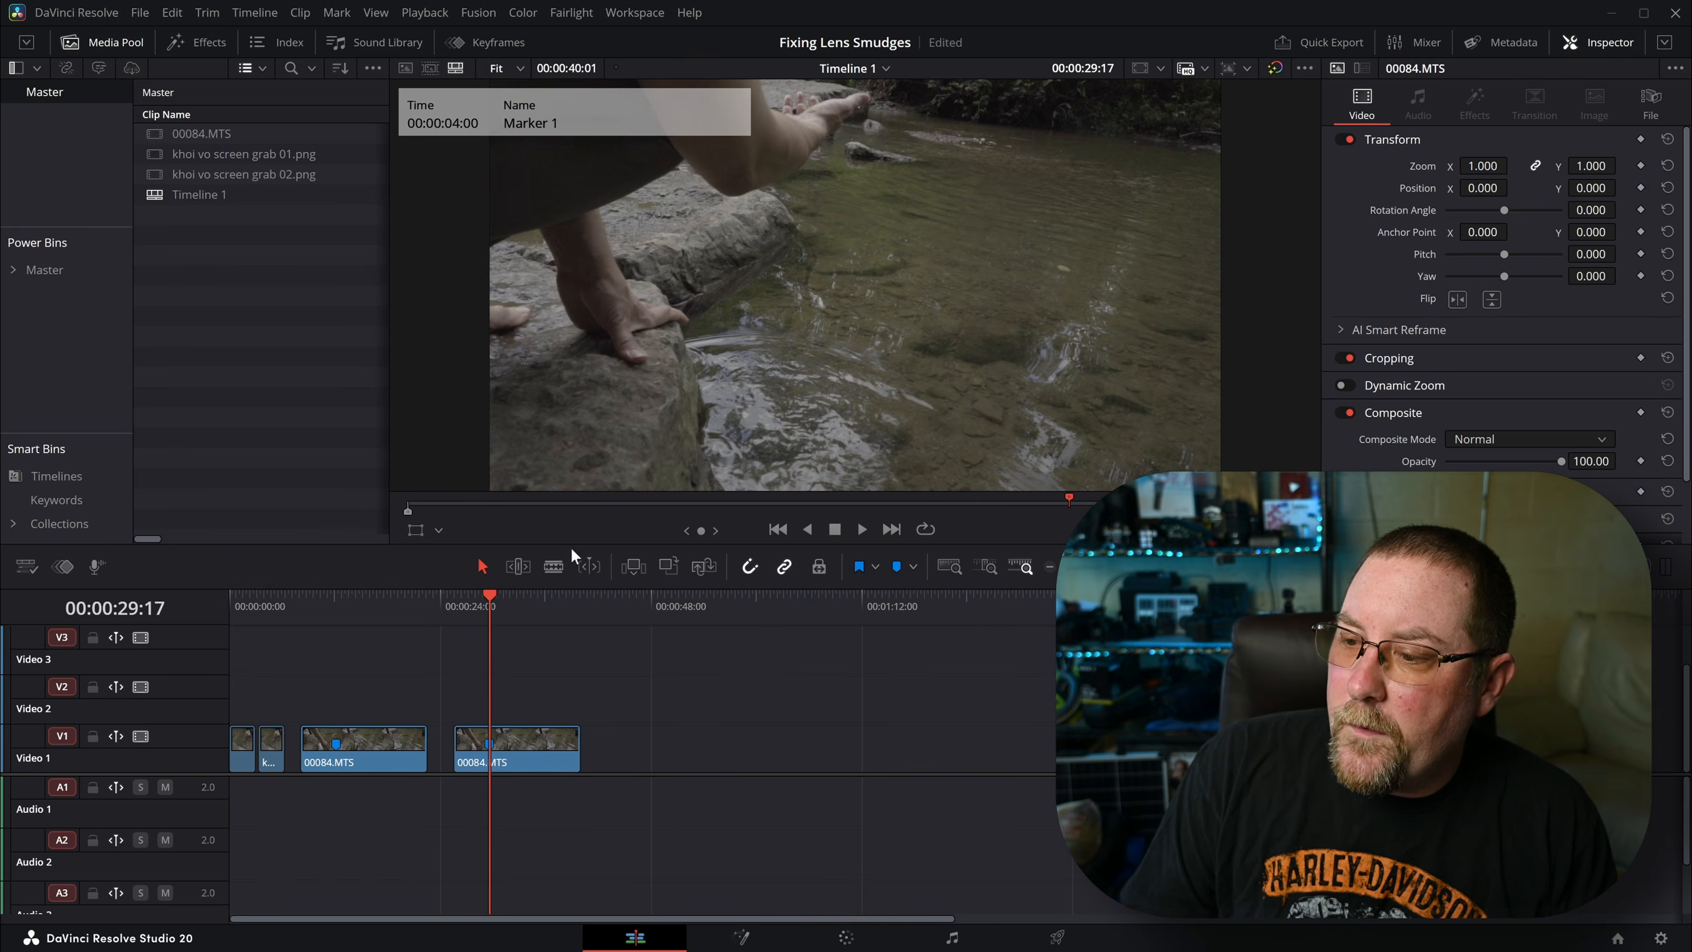
pyautogui.moveTo(500, 600); pyautogui.dragTo(502, 615)
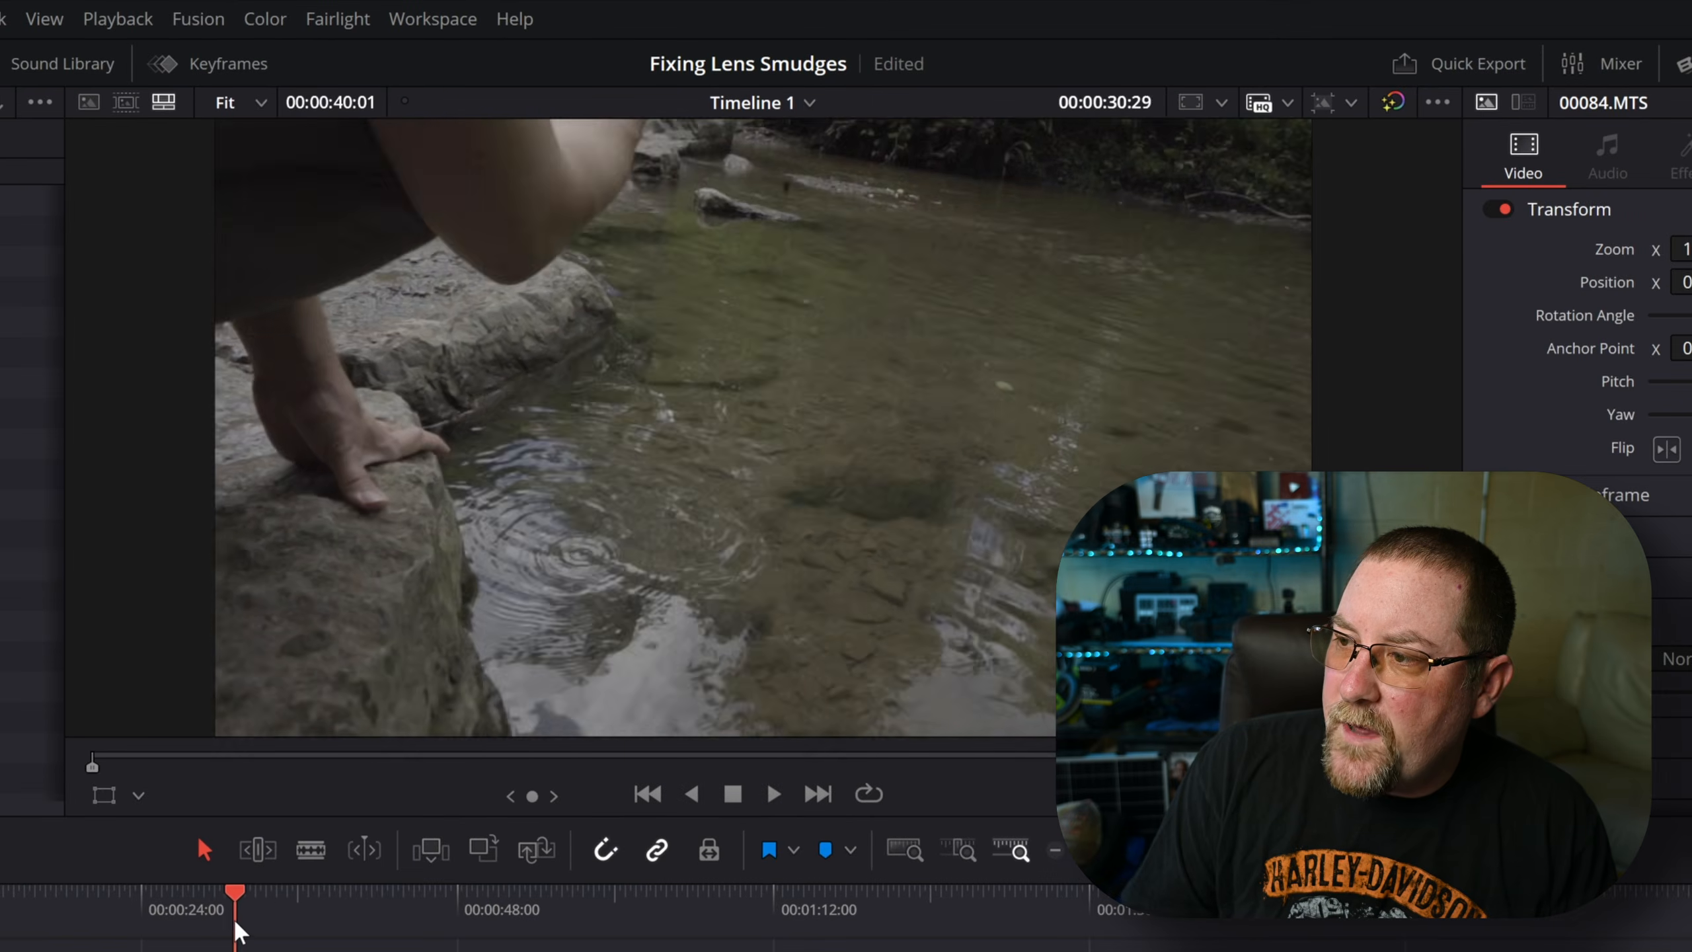
pyautogui.moveTo(237, 924)
pyautogui.mouseDown()
pyautogui.moveTo(261, 927)
pyautogui.moveTo(217, 933)
pyautogui.mouseUp()
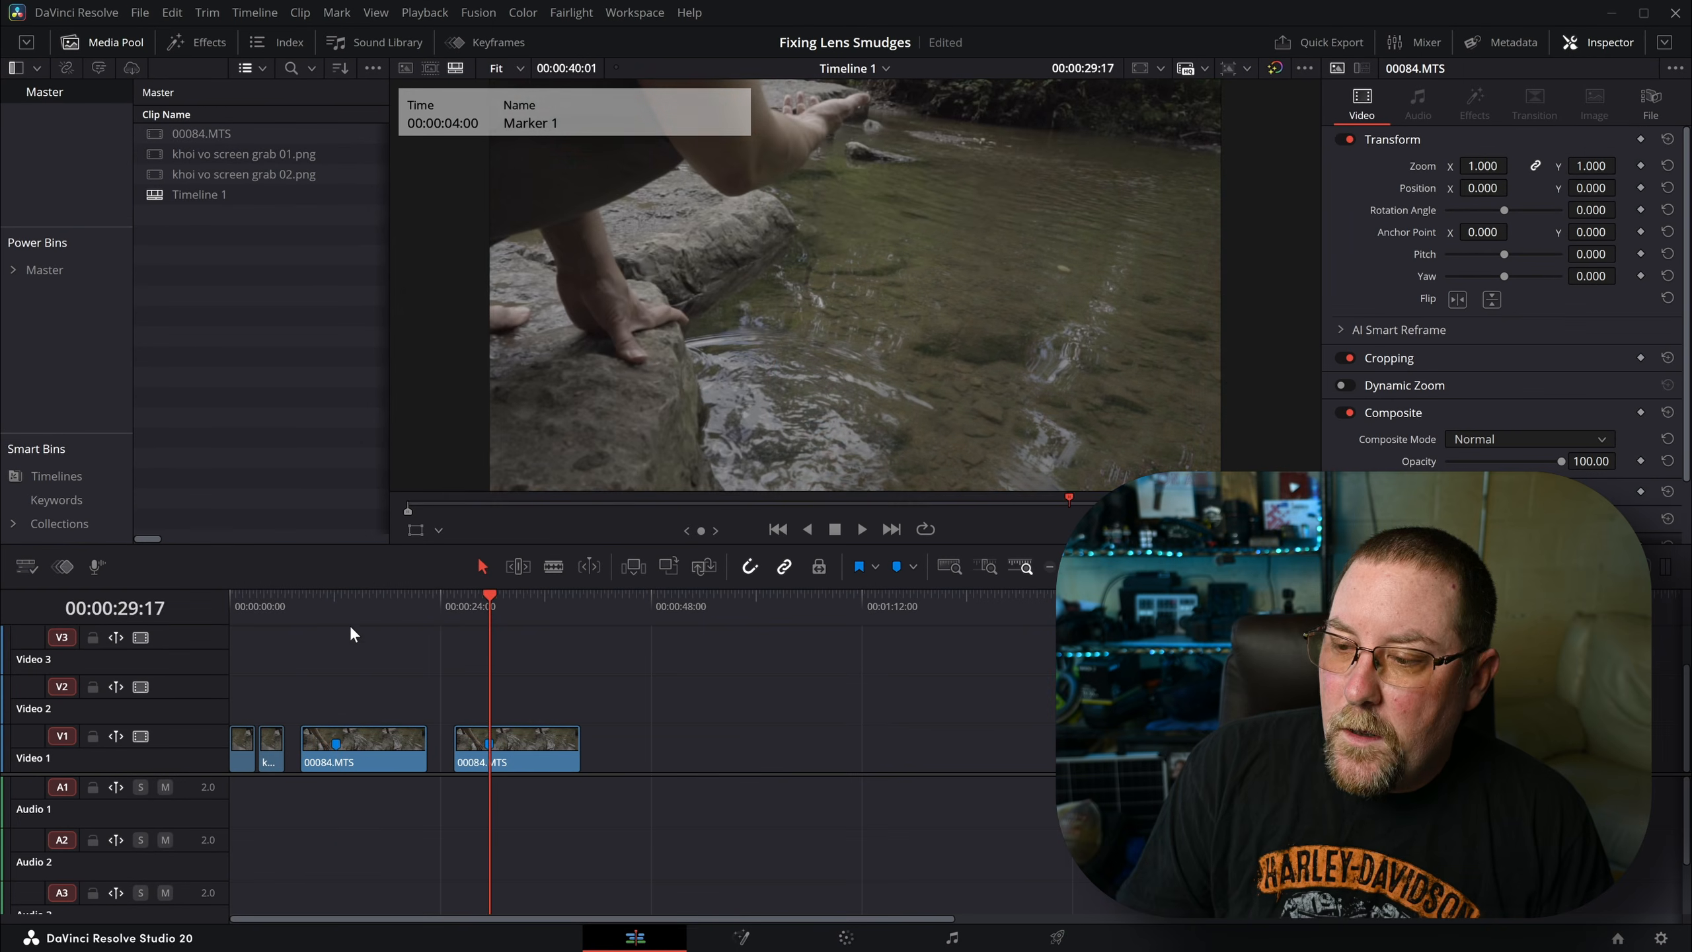
pyautogui.click(281, 650)
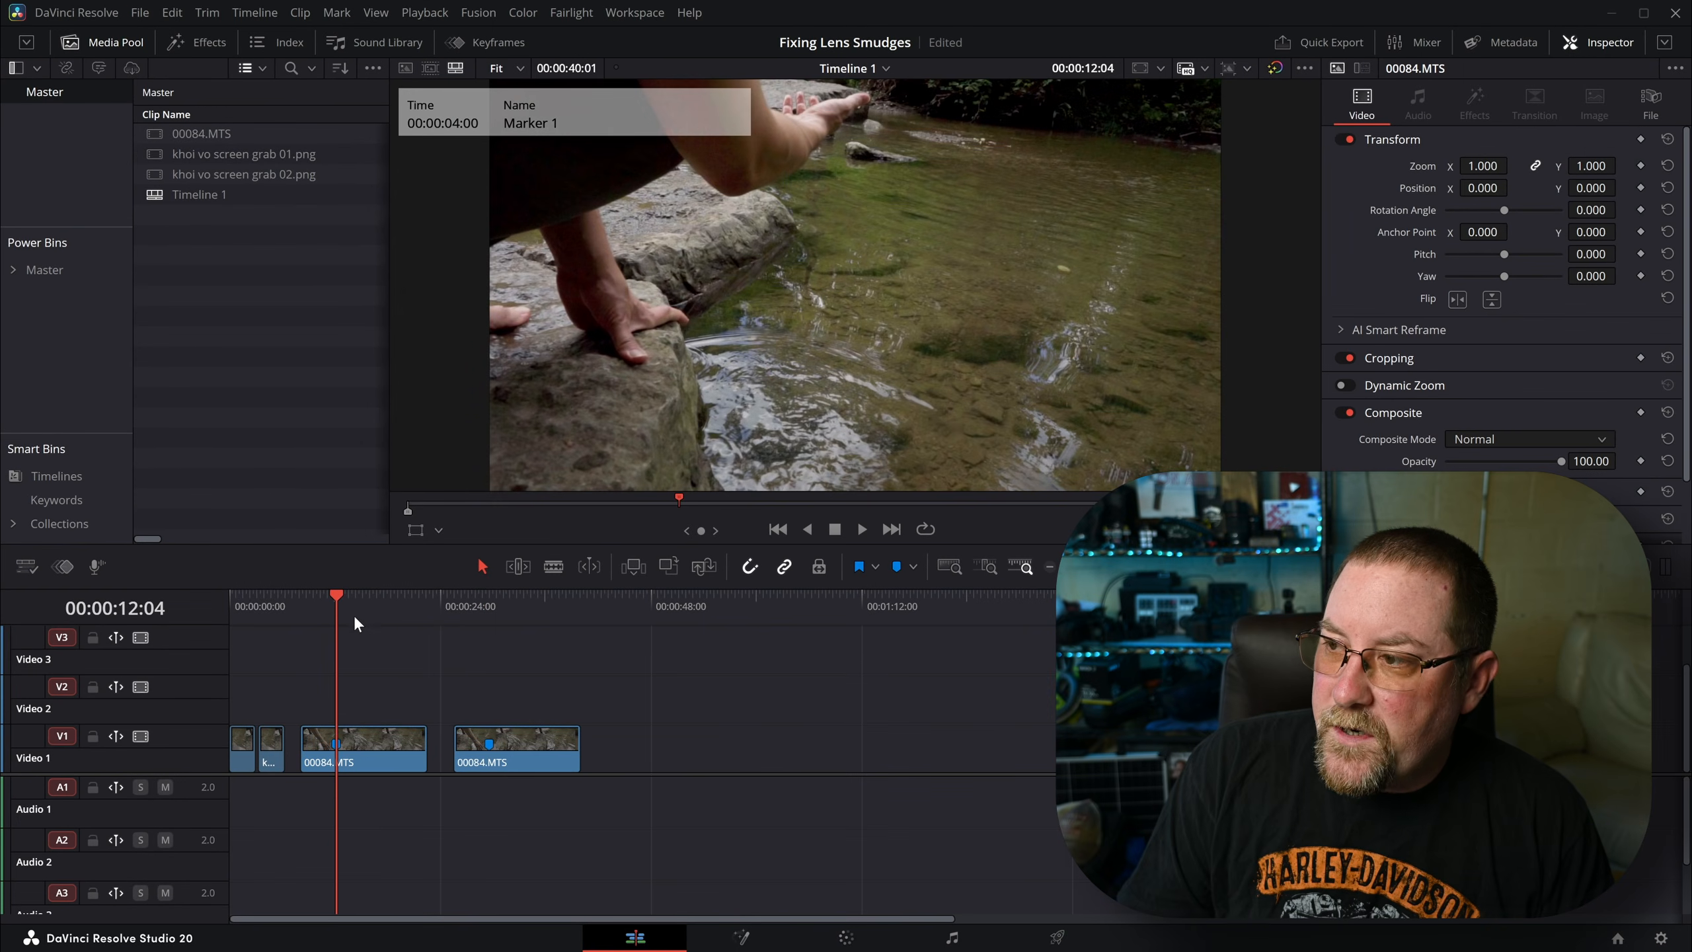
pyautogui.moveTo(341, 605)
pyautogui.mouseDown()
pyautogui.moveTo(378, 624)
pyautogui.moveTo(336, 621)
pyautogui.mouseUp()
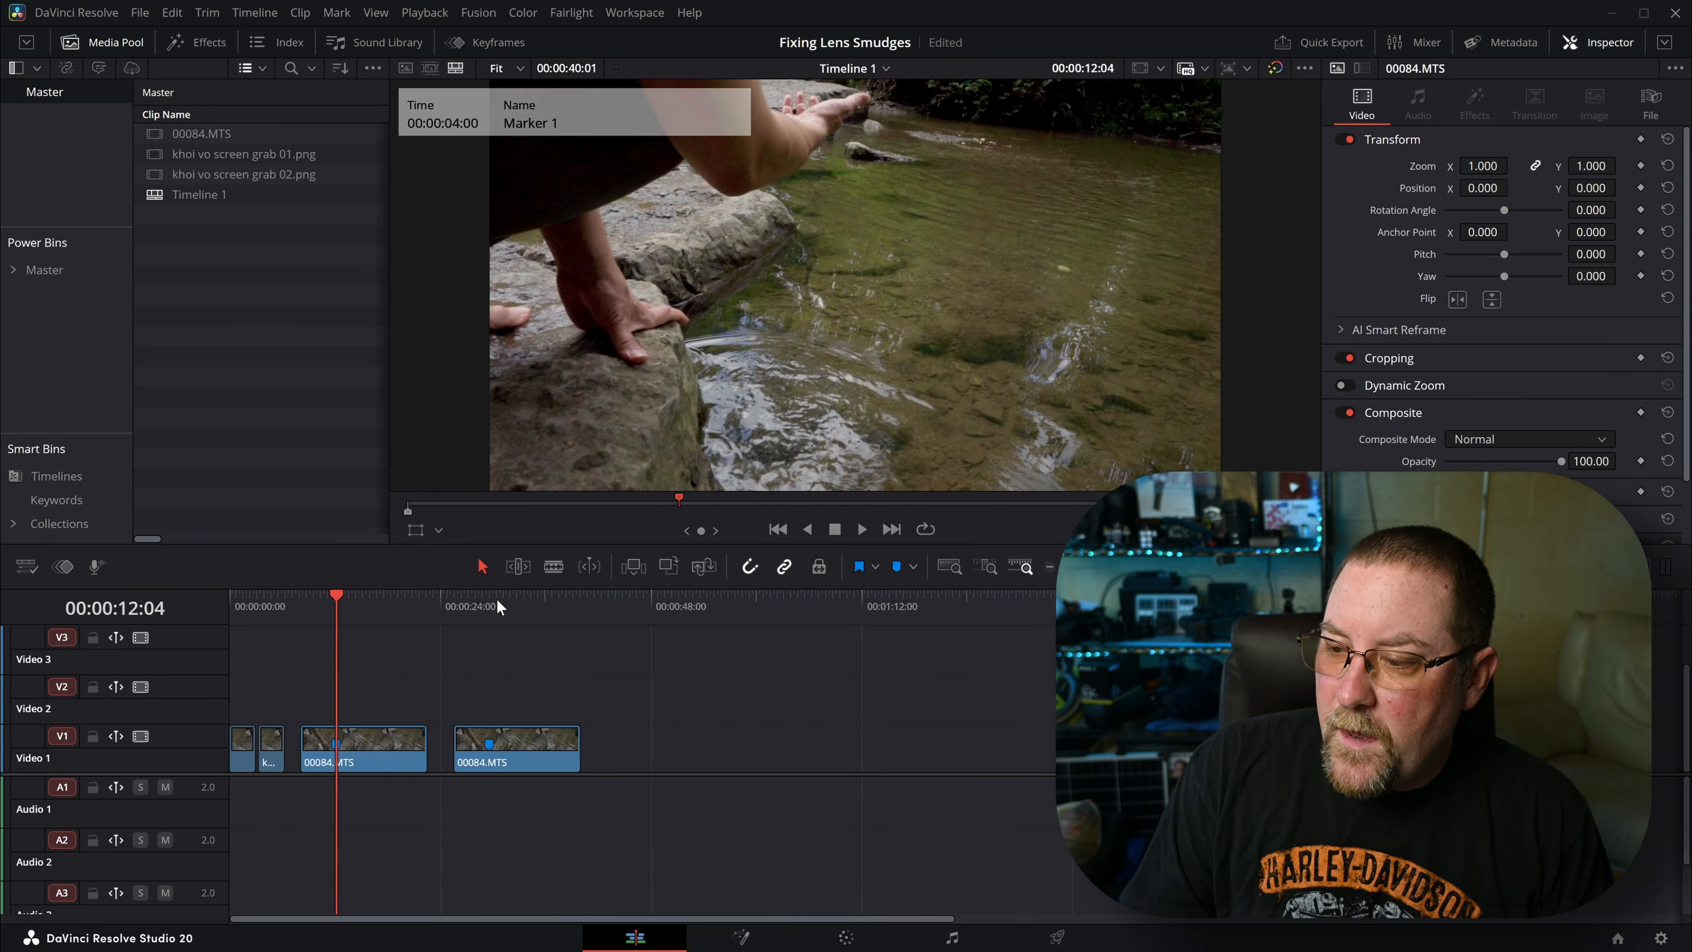
# Step: Open the last clip on the Color page at its marker and apply the Color Space Transform effect to its node
pyautogui.click(498, 604)
pyautogui.click(535, 757)
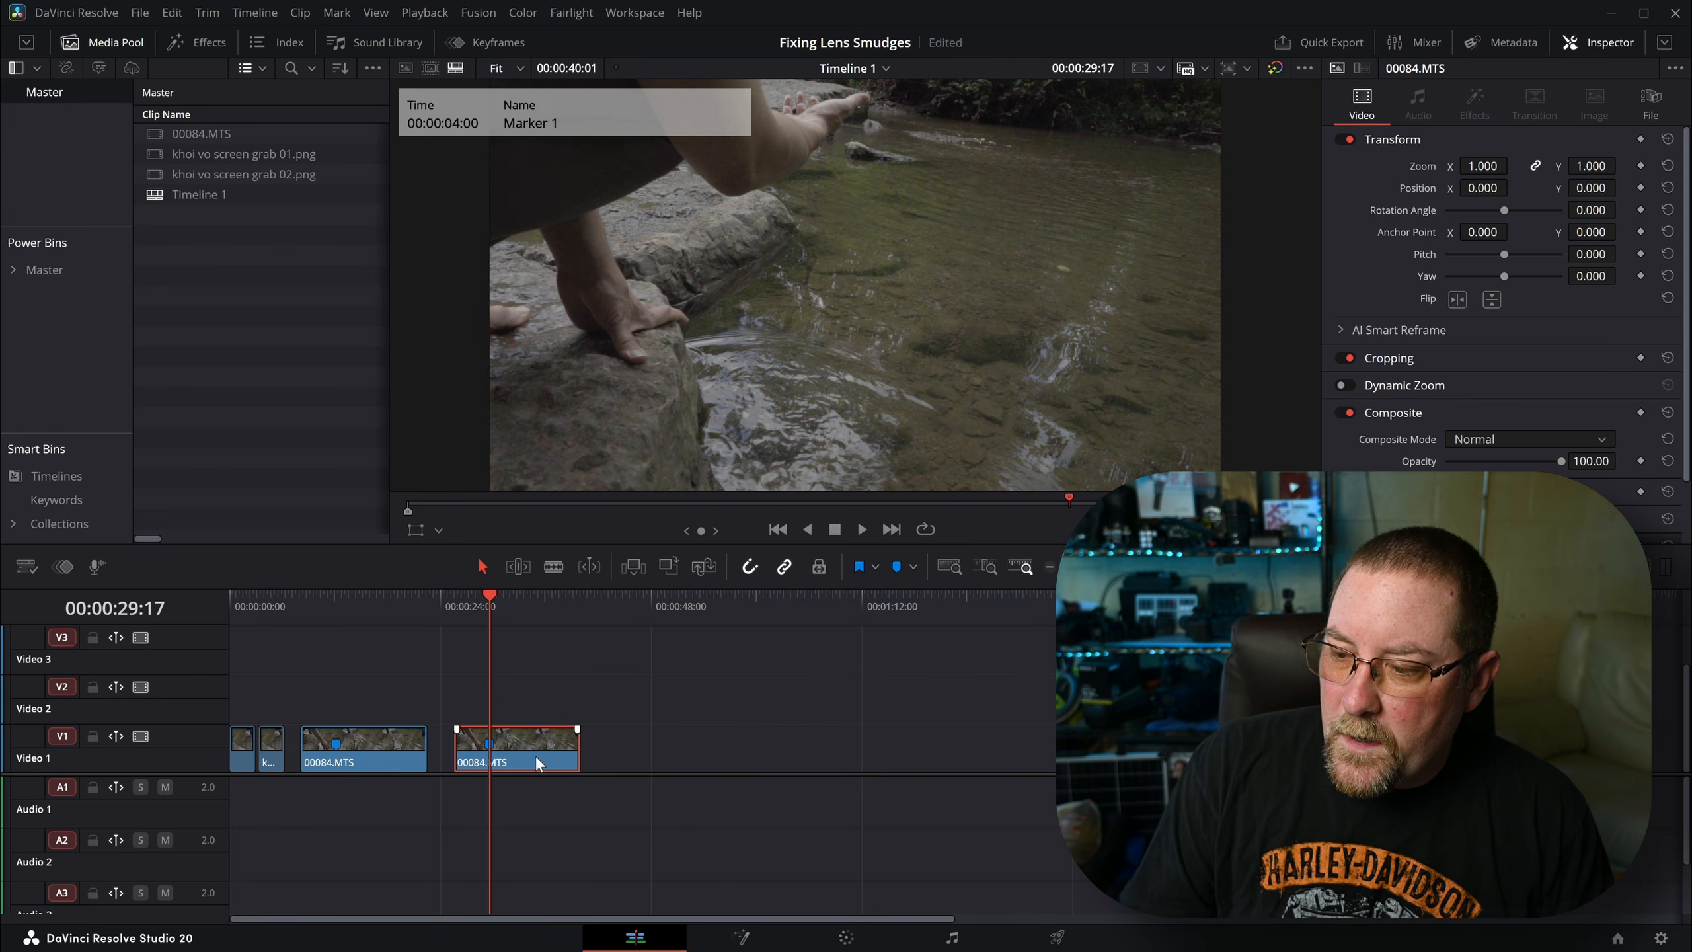
pyautogui.click(857, 946)
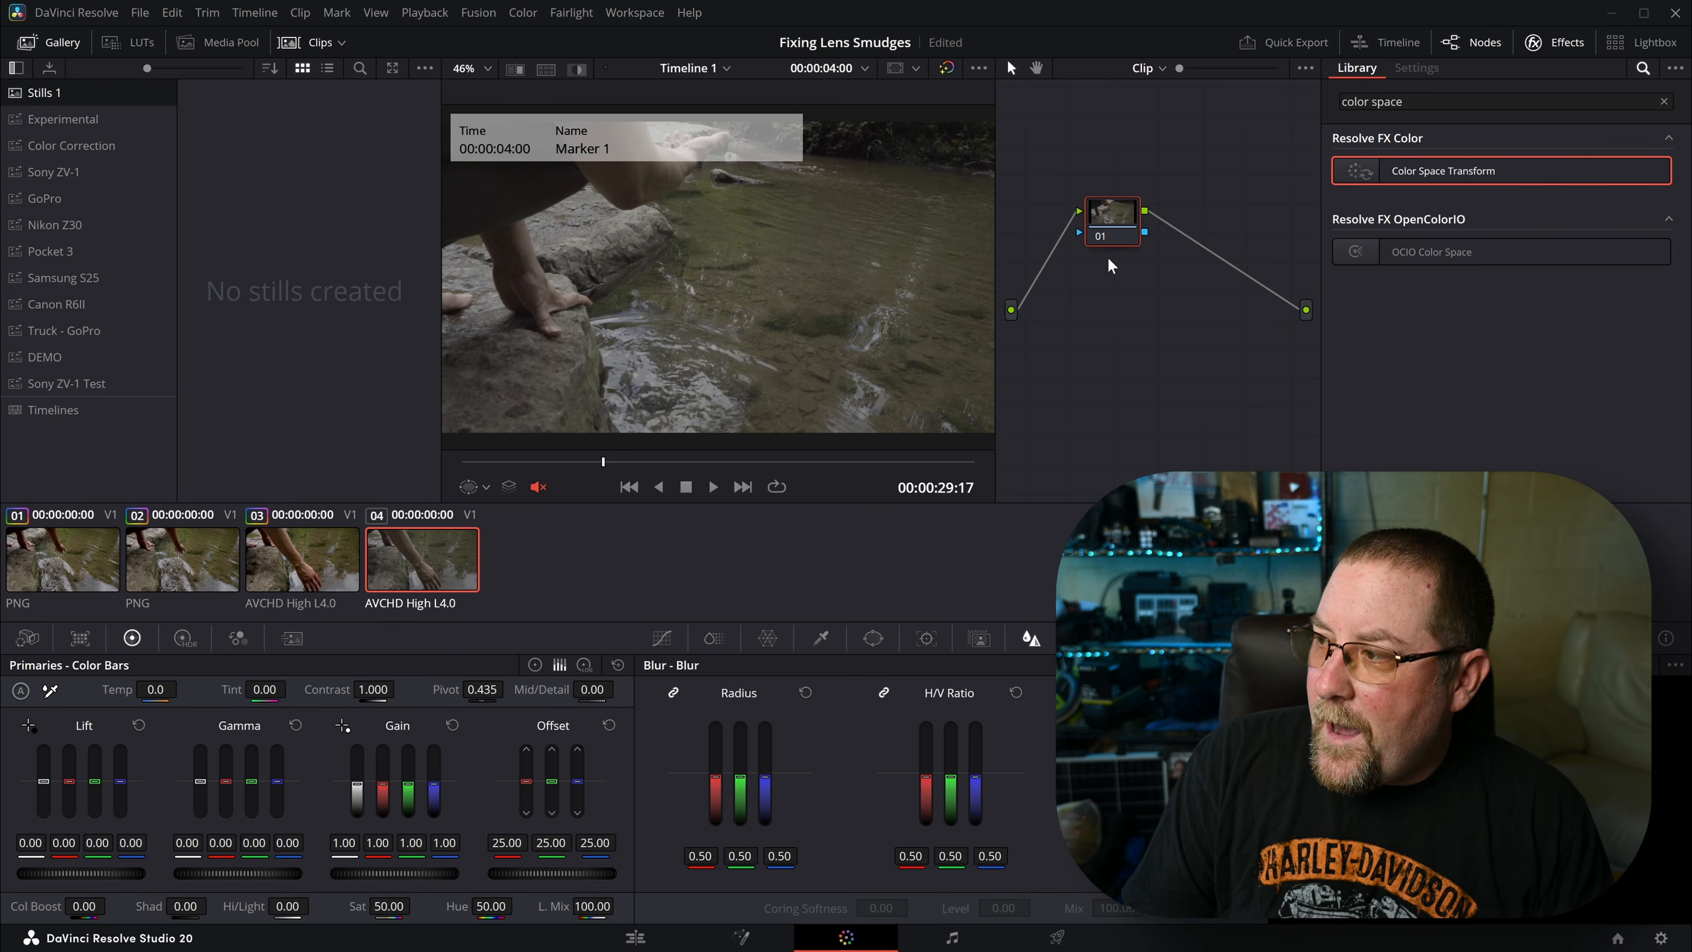
pyautogui.moveTo(1406, 171); pyautogui.dragTo(1117, 229)
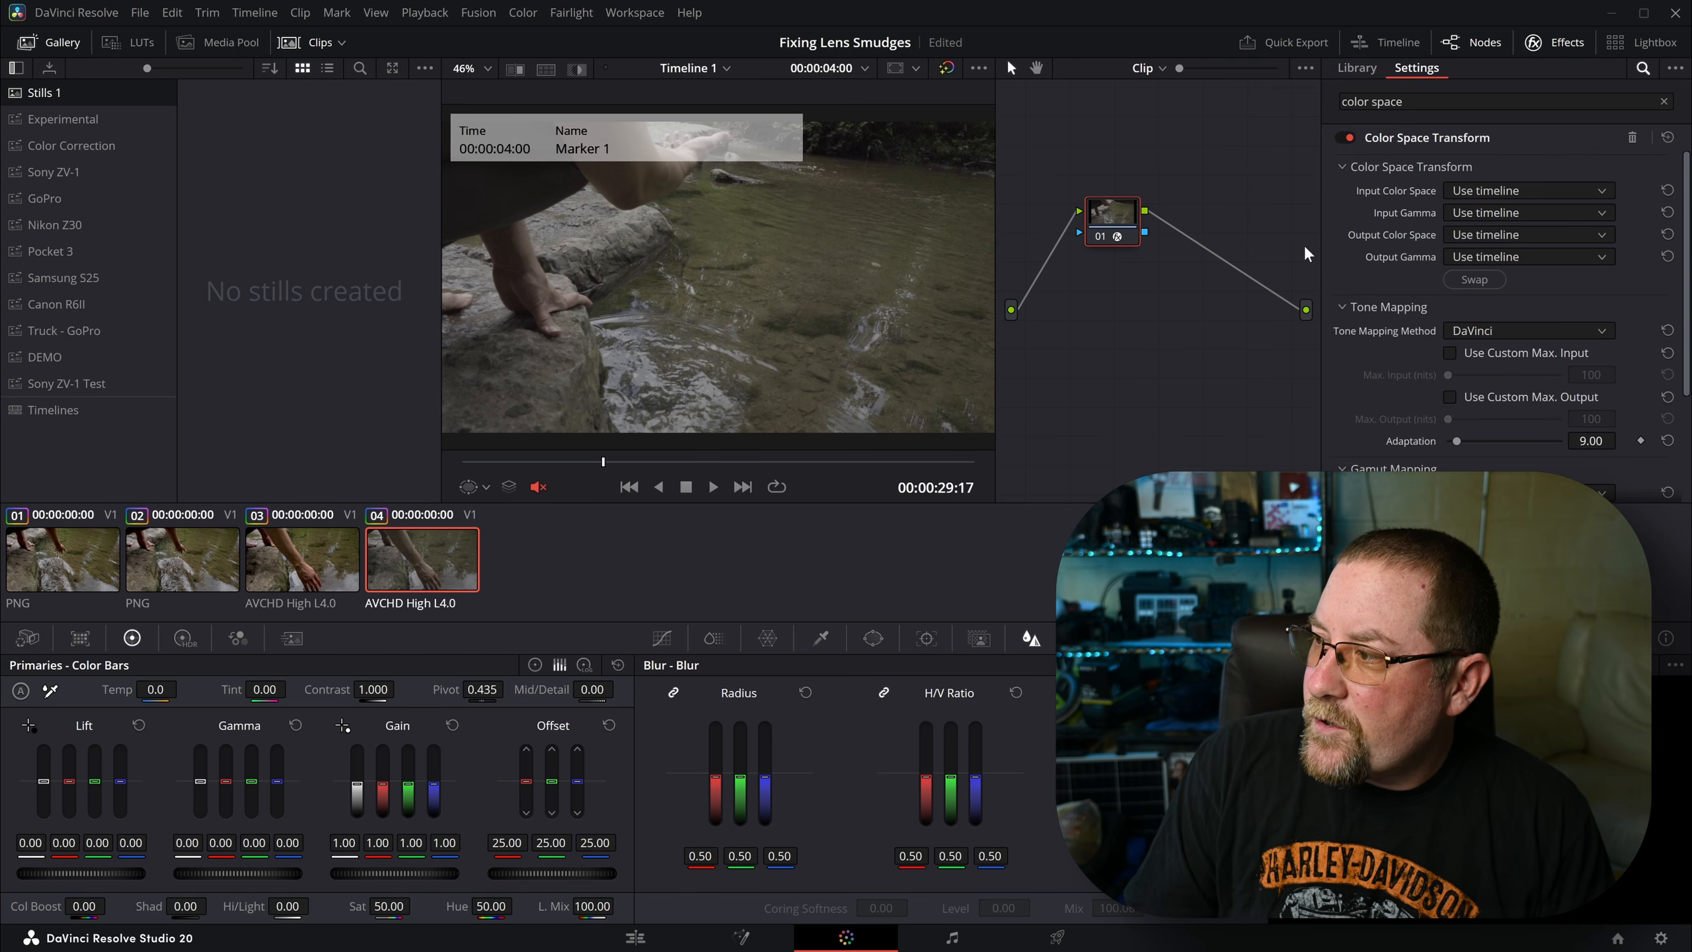
# Step: Set the Color Space Transform's input color space to Sony S-Gamut and its input gamma to Sony S-Log2
pyautogui.click(1496, 193)
pyautogui.scroll(-5, 1511, 283)
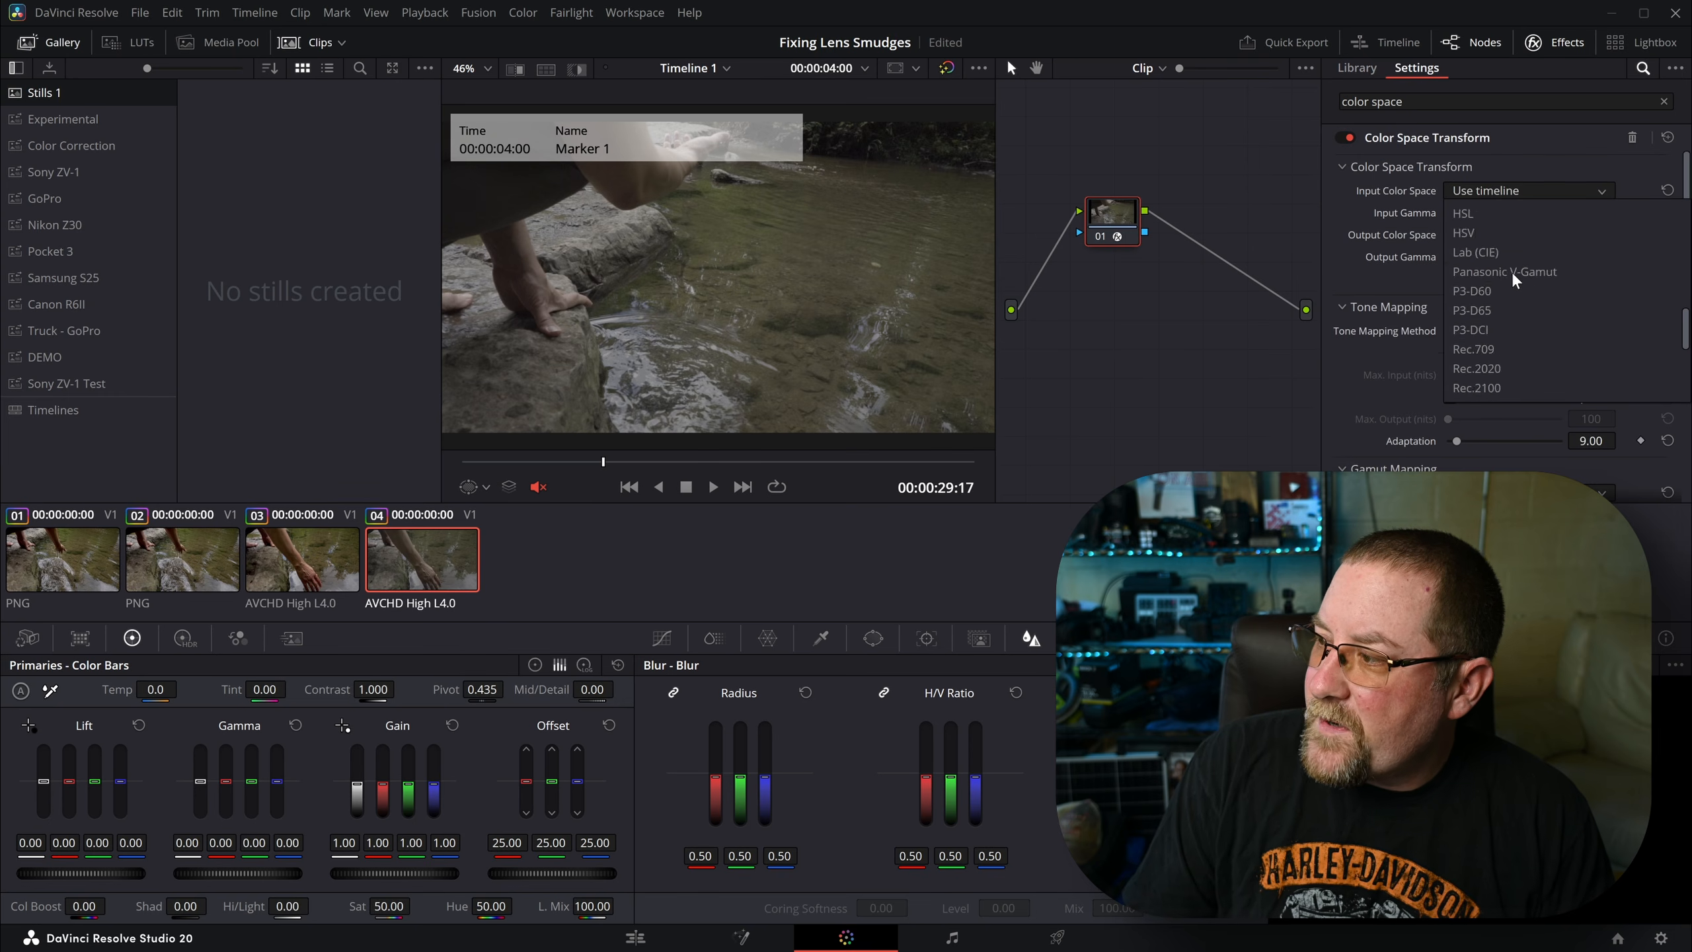
pyautogui.scroll(-2, 1511, 284)
pyautogui.click(1503, 293)
pyautogui.click(1503, 214)
pyautogui.scroll(-8, 1507, 293)
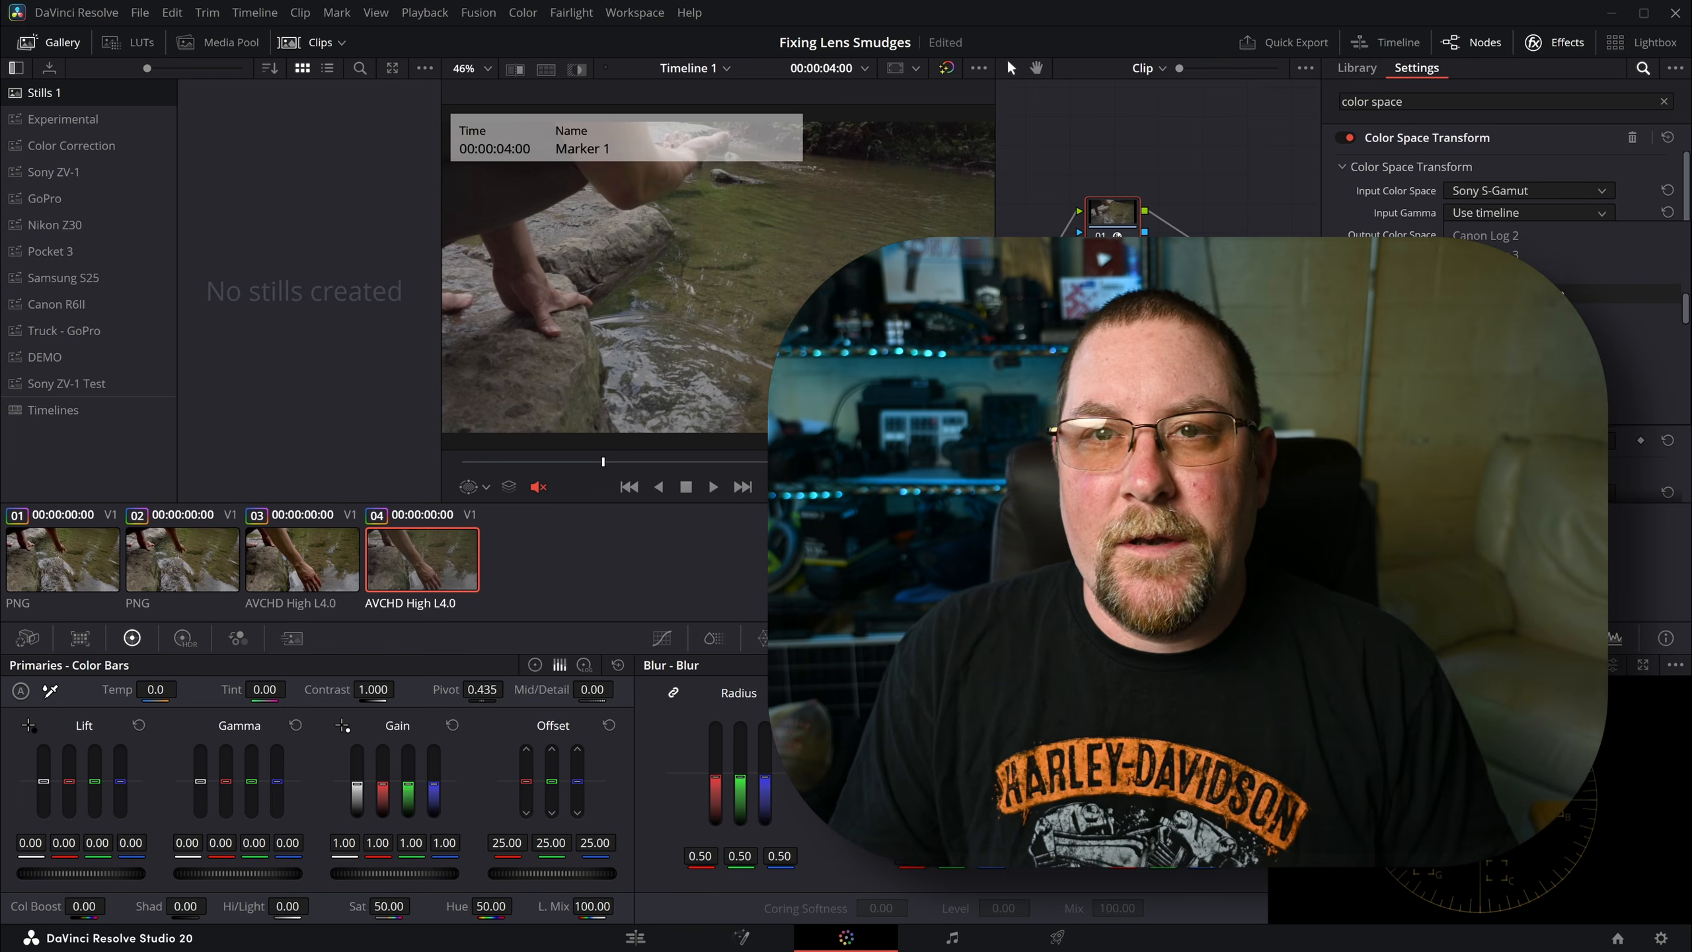
pyautogui.scroll(-5, 1508, 294)
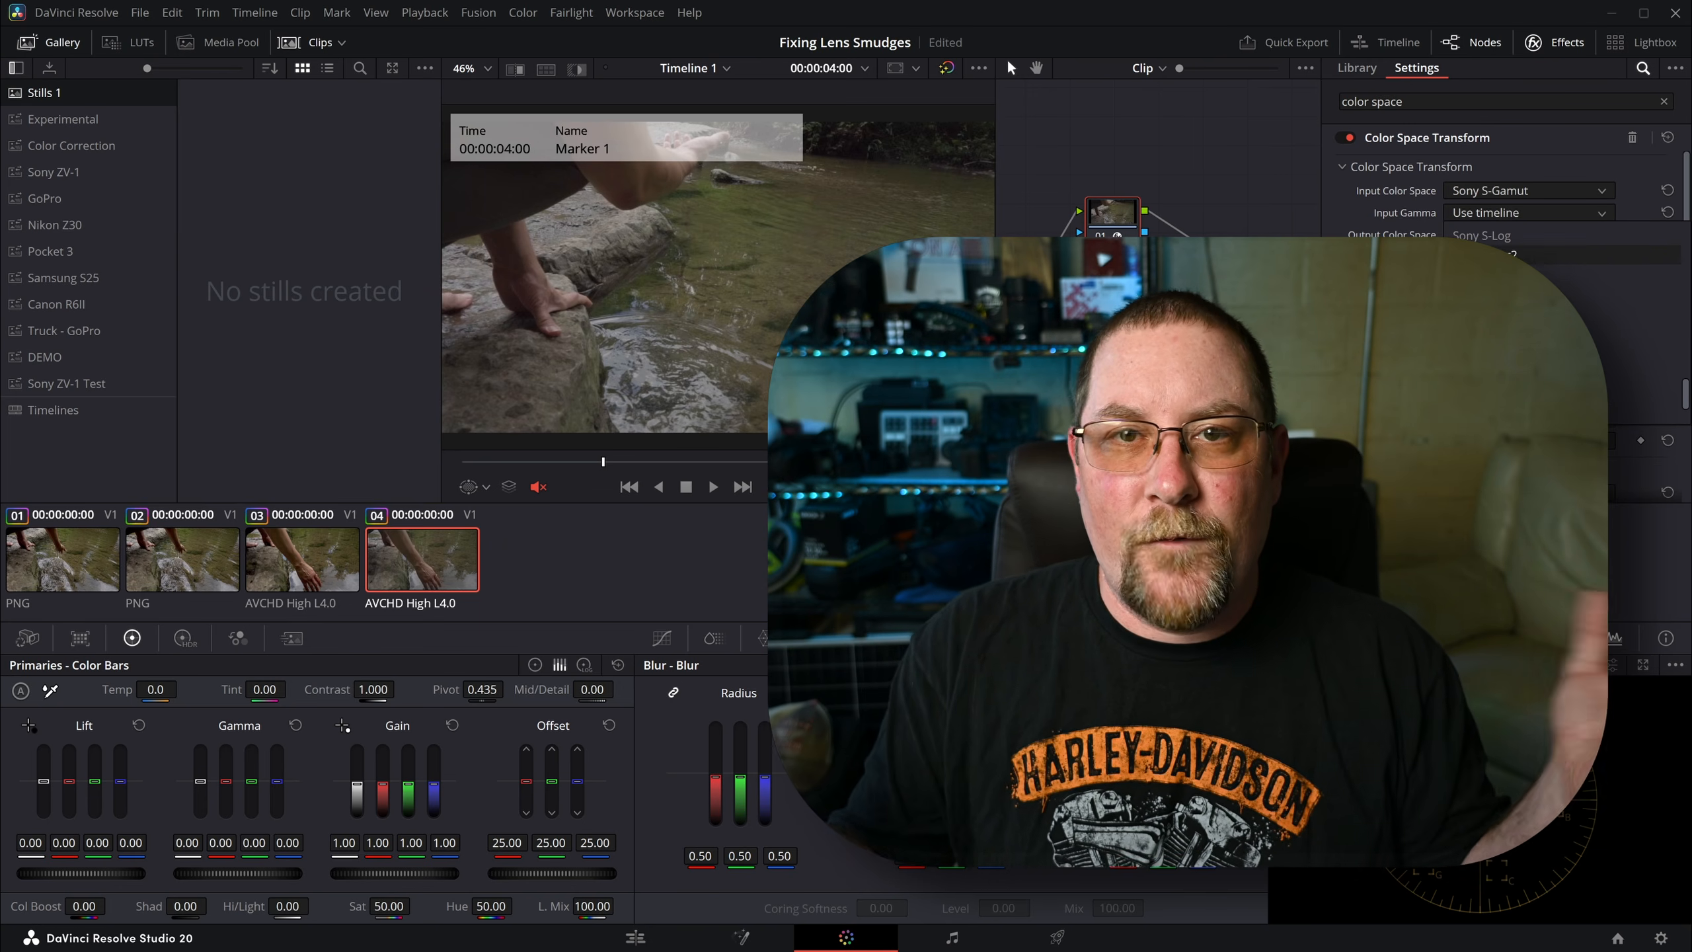
pyautogui.click(1507, 292)
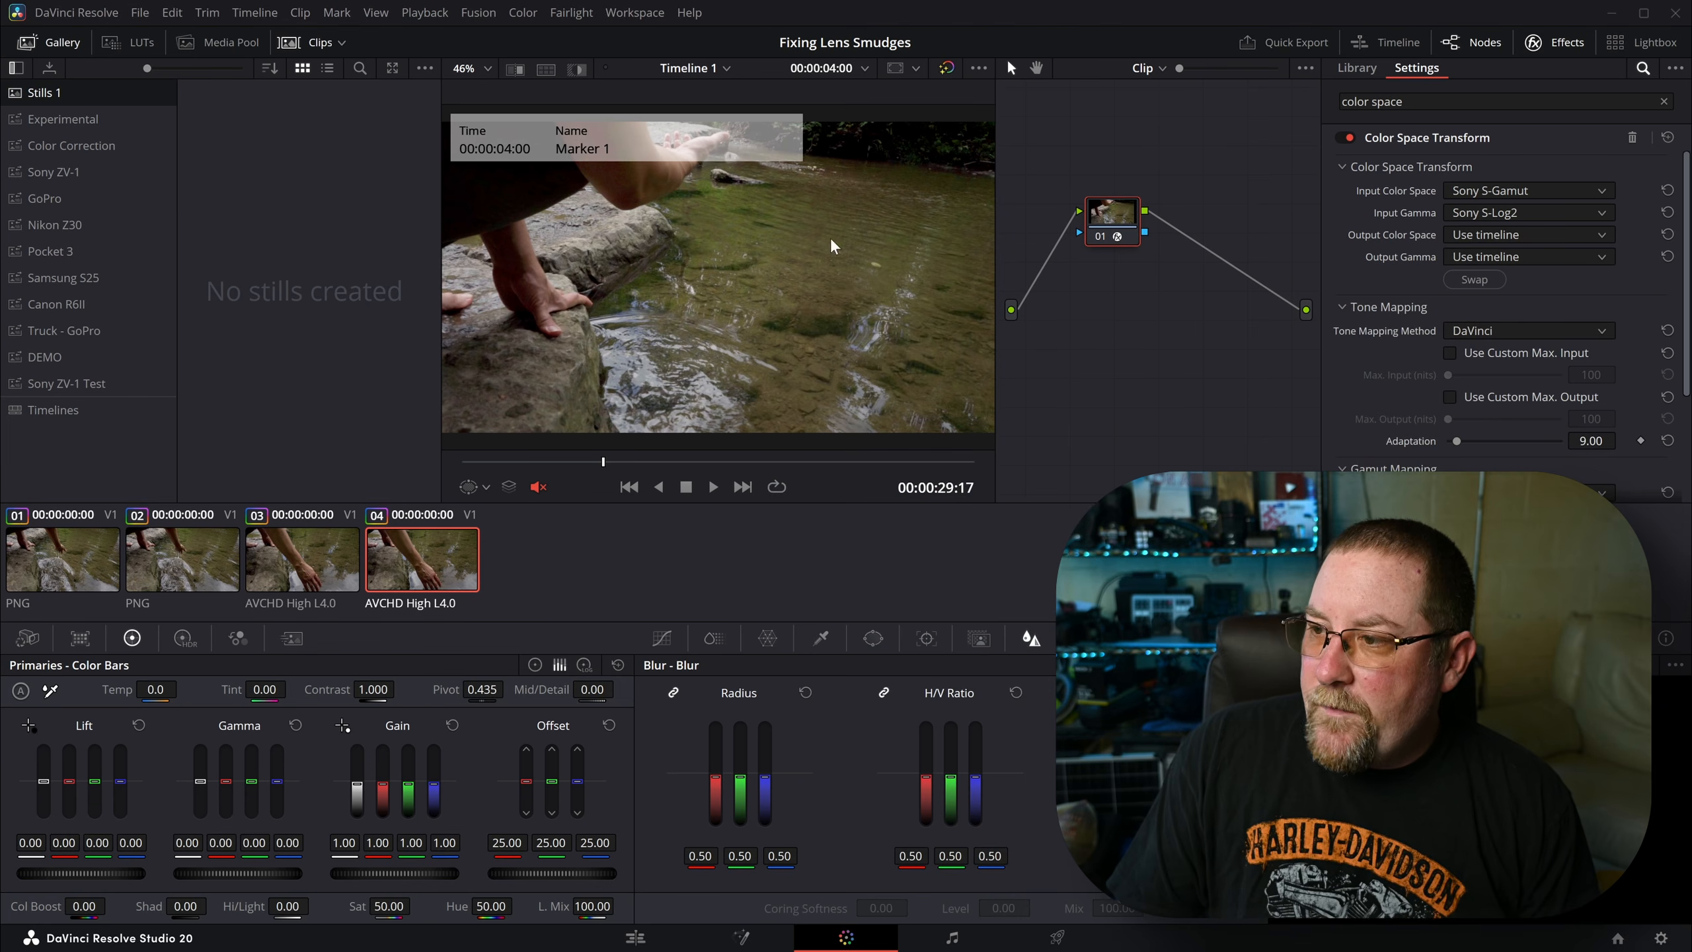
# Step: Add a serial node after the Color Space Transform node and apply the Dead Pixel Fixer effect to it
pyautogui.click(1112, 222)
pyautogui.hotkey('alt', 's')
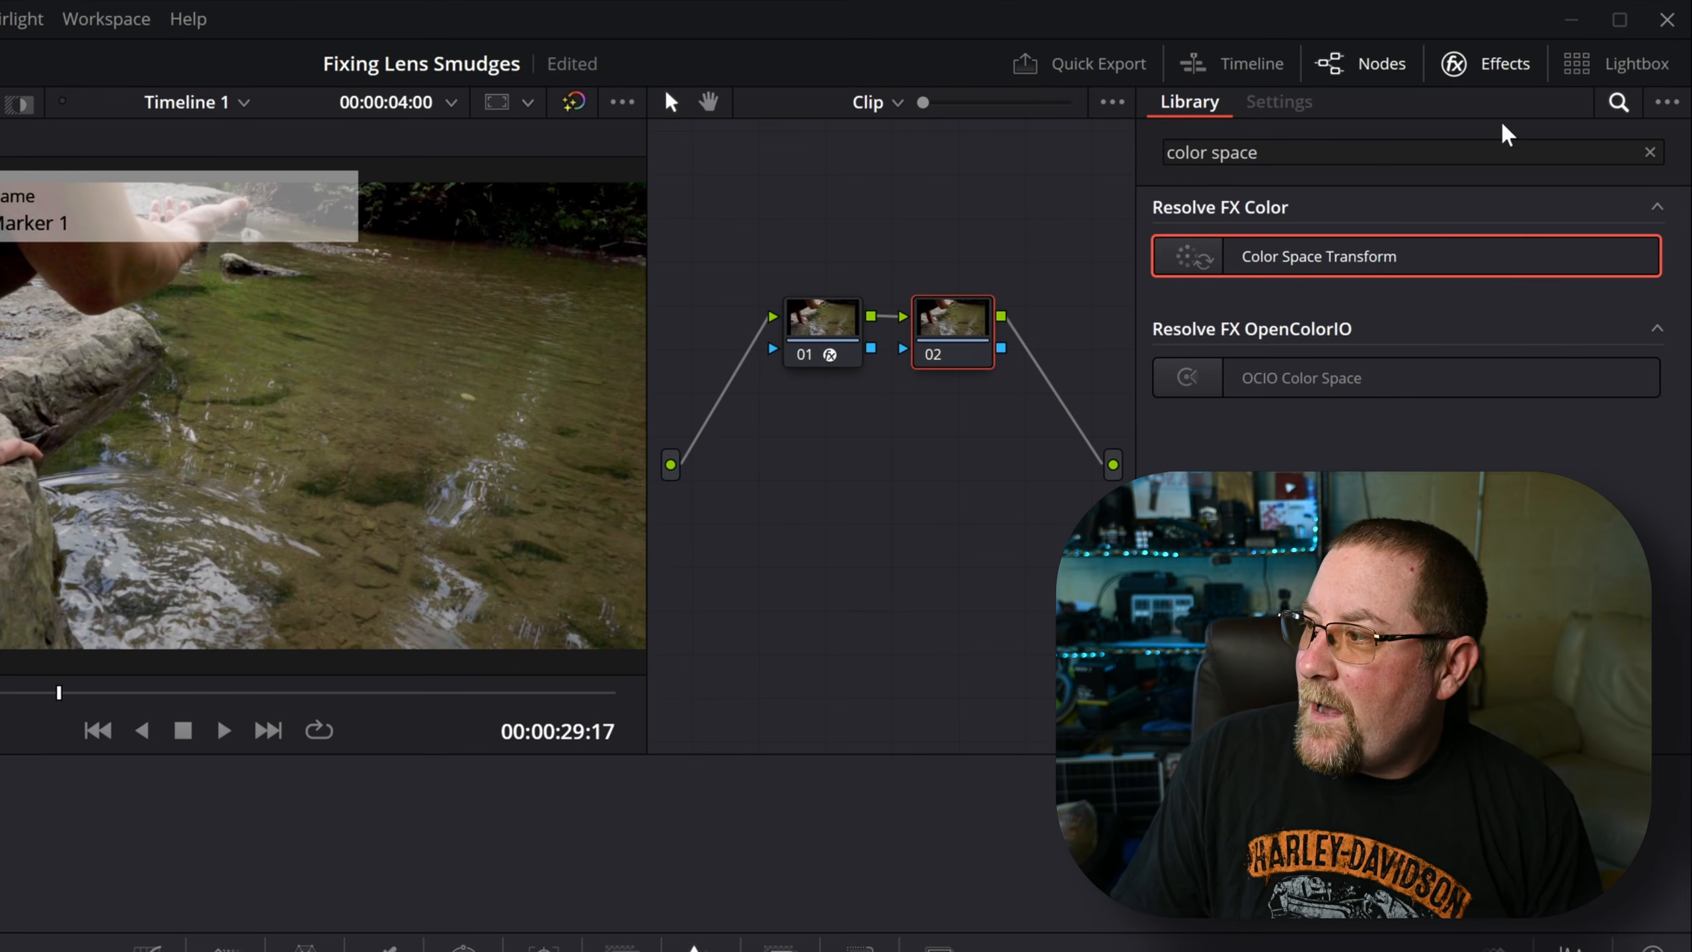
pyautogui.click(1341, 155)
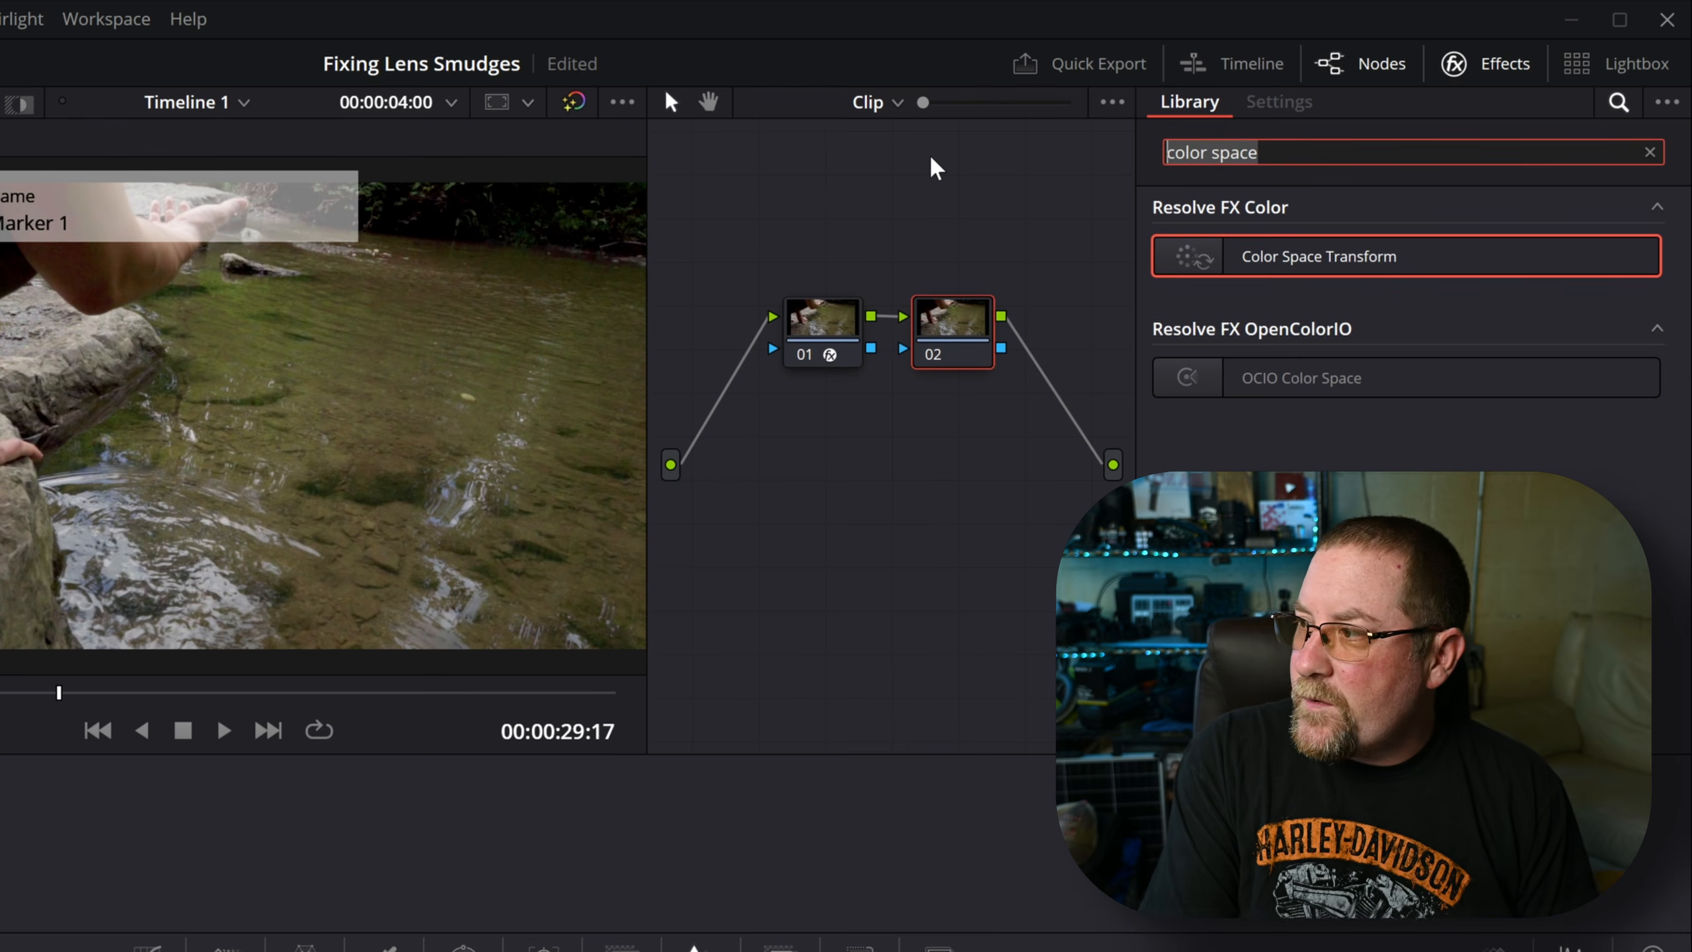
pyautogui.write('dead')
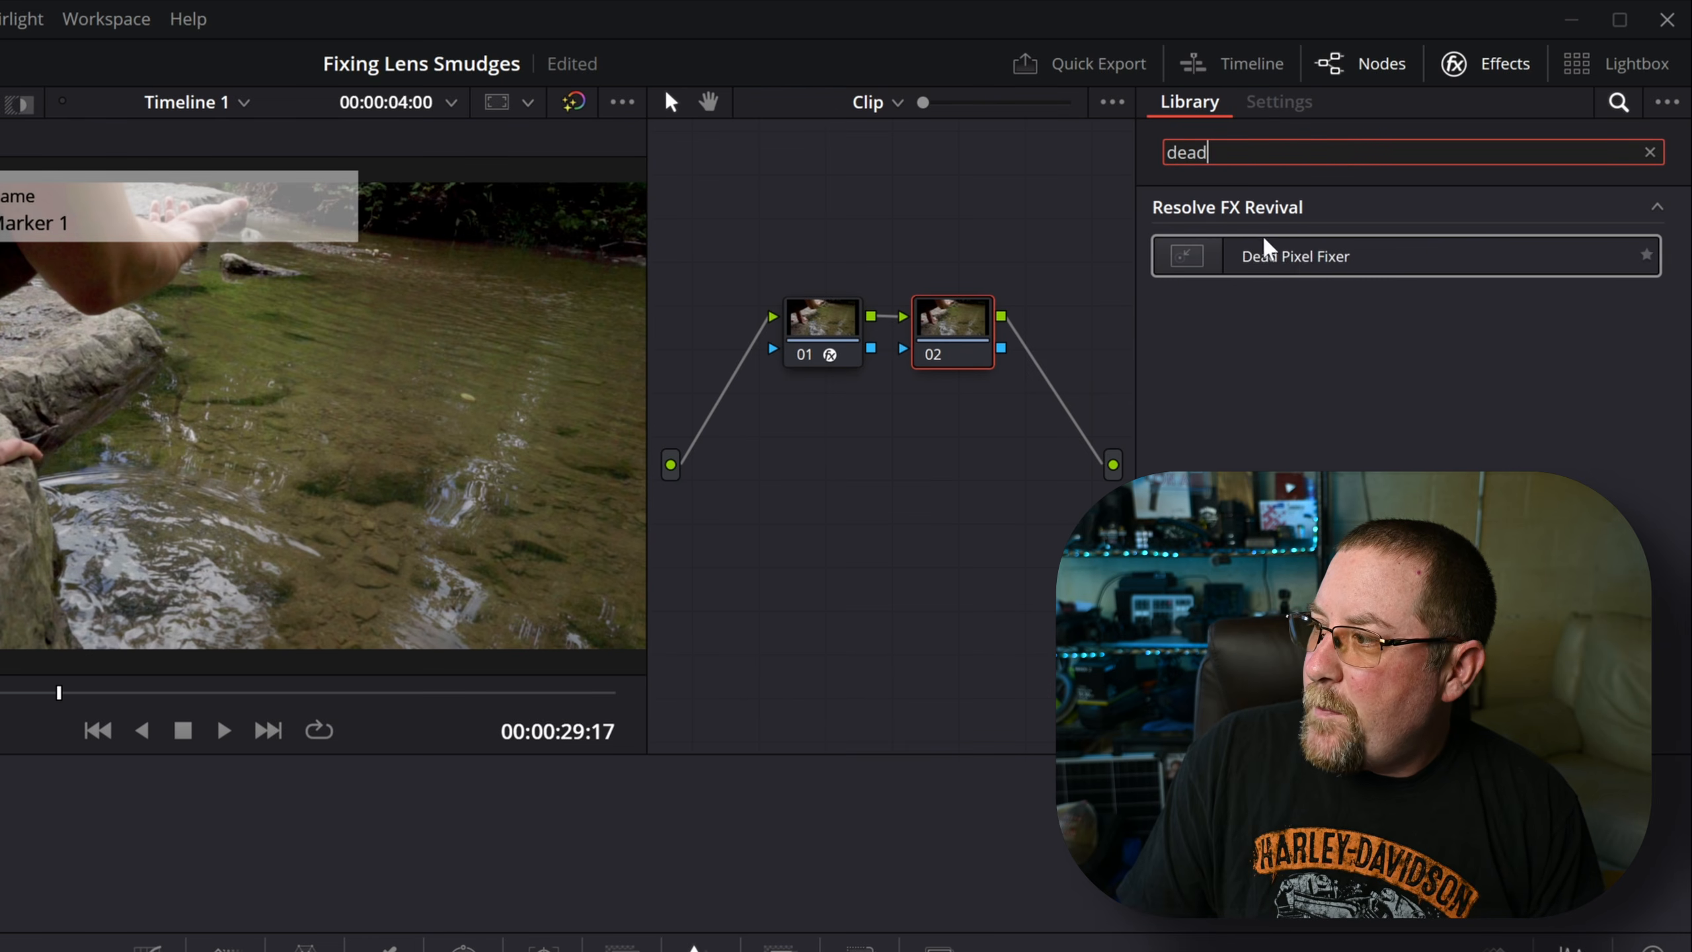
pyautogui.moveTo(1306, 262); pyautogui.dragTo(949, 331)
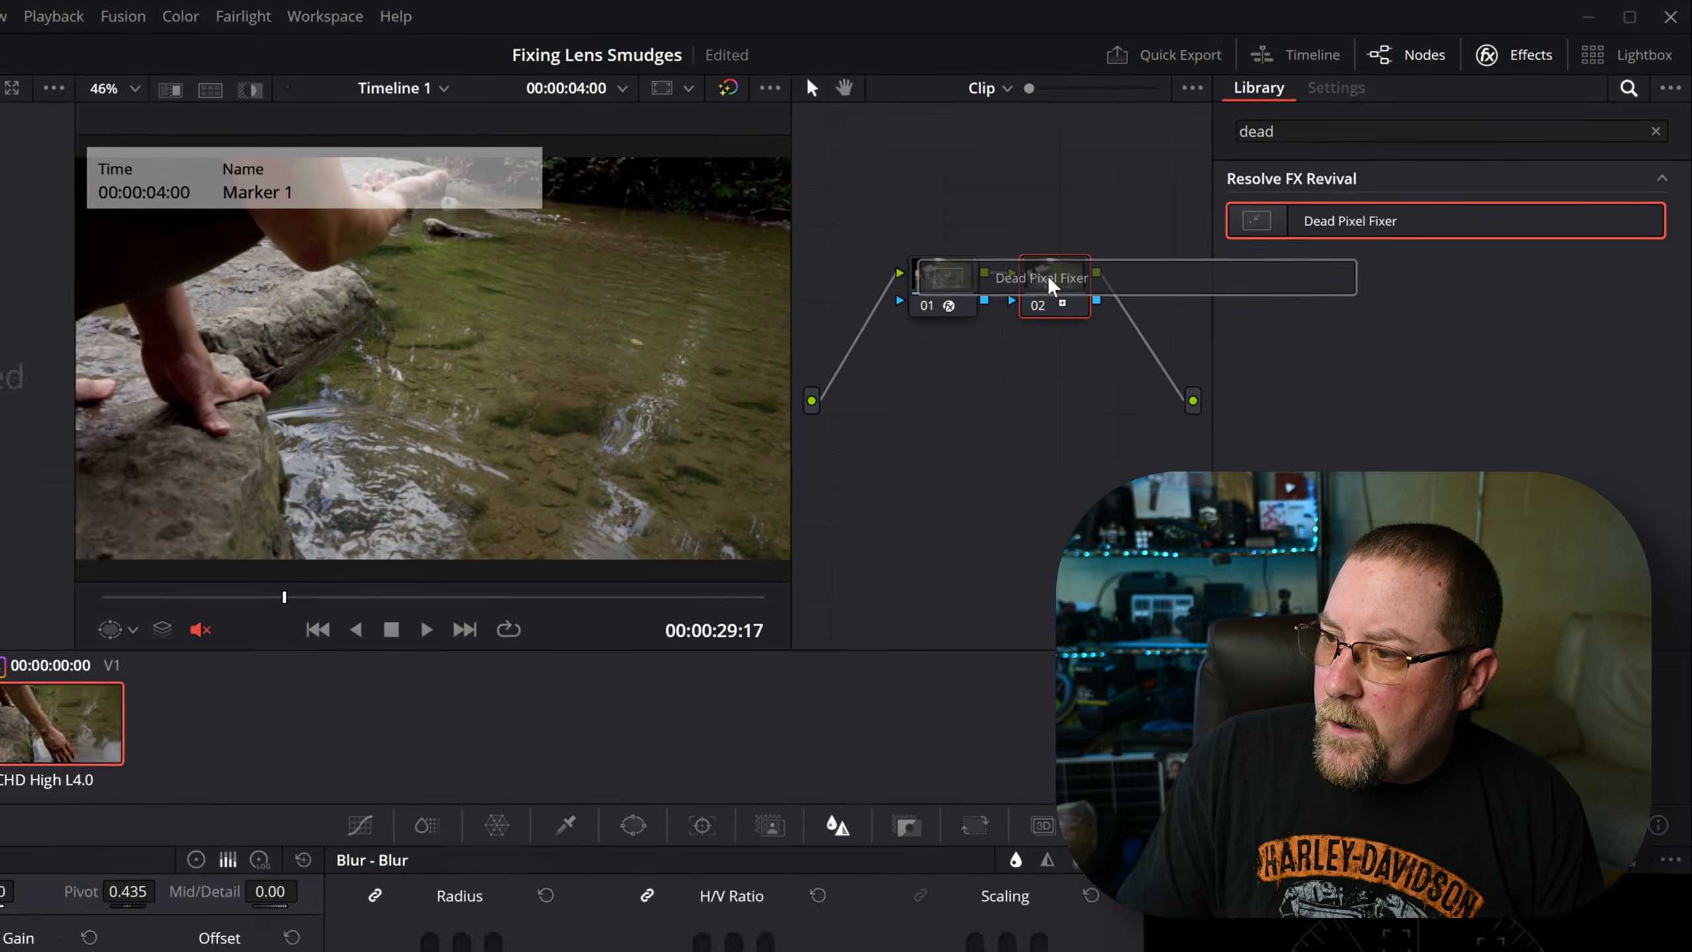
pyautogui.moveTo(1051, 285); pyautogui.dragTo(1052, 284)
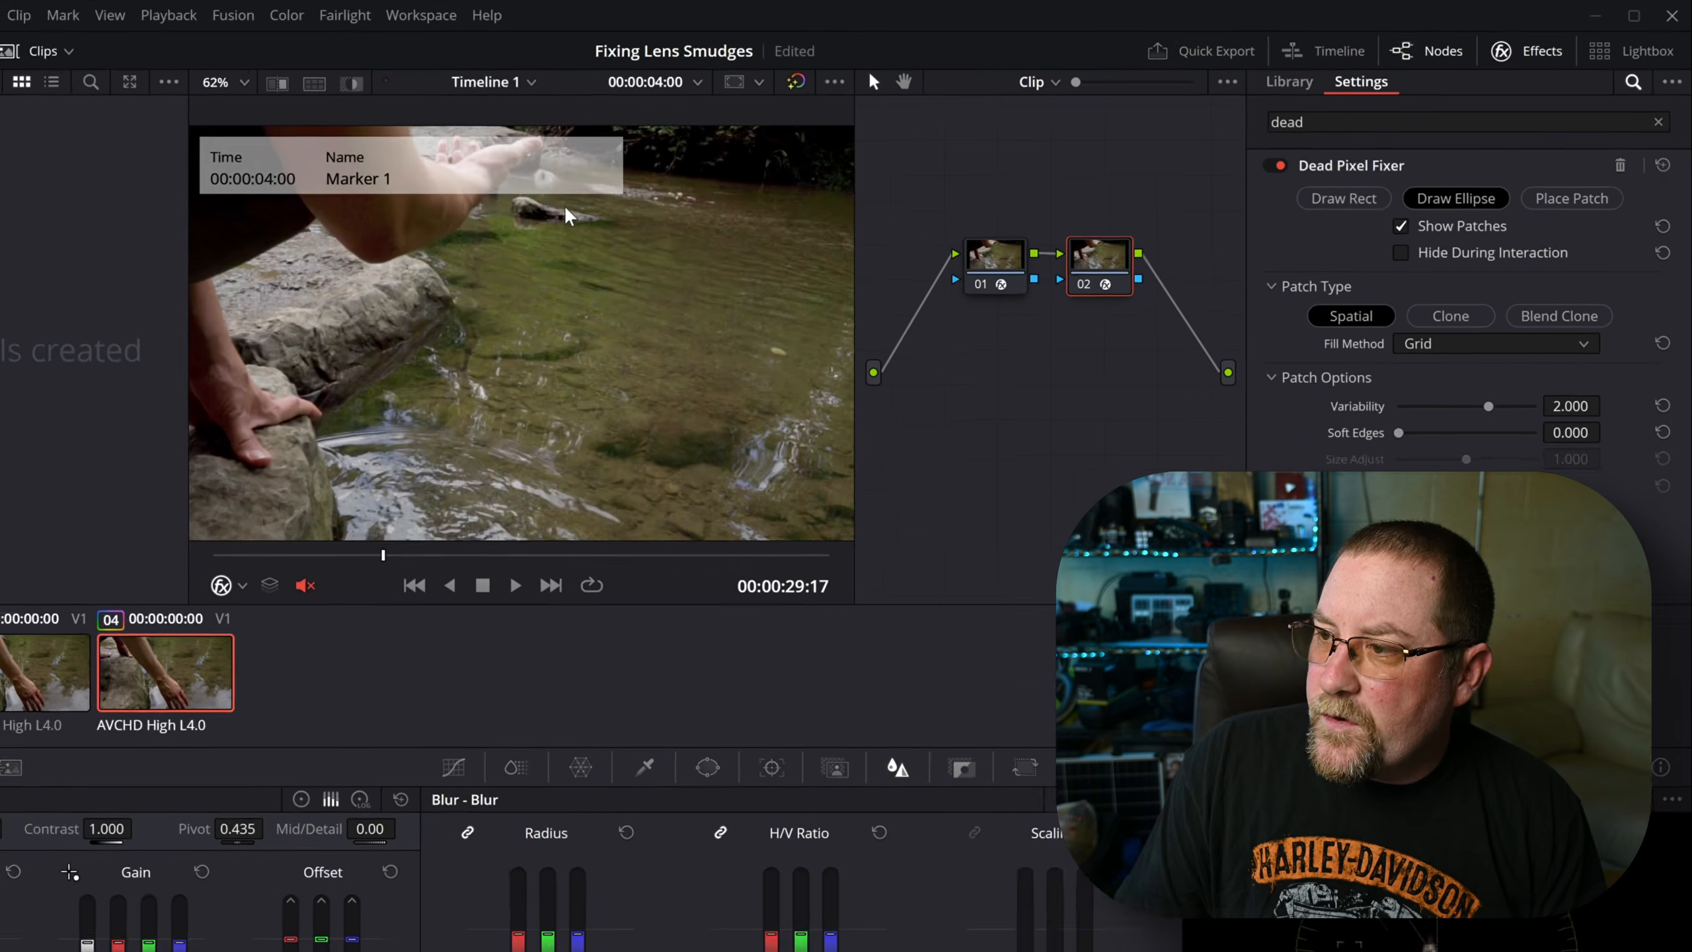
# Step: Draw a narrow elliptical patch over the dark smudge on the pale rock, and compare it with patches hidden and shown
pyautogui.scroll(3, 740, 171)
pyautogui.moveTo(740, 171); pyautogui.dragTo(762, 283)
pyautogui.scroll(4, 444, 389)
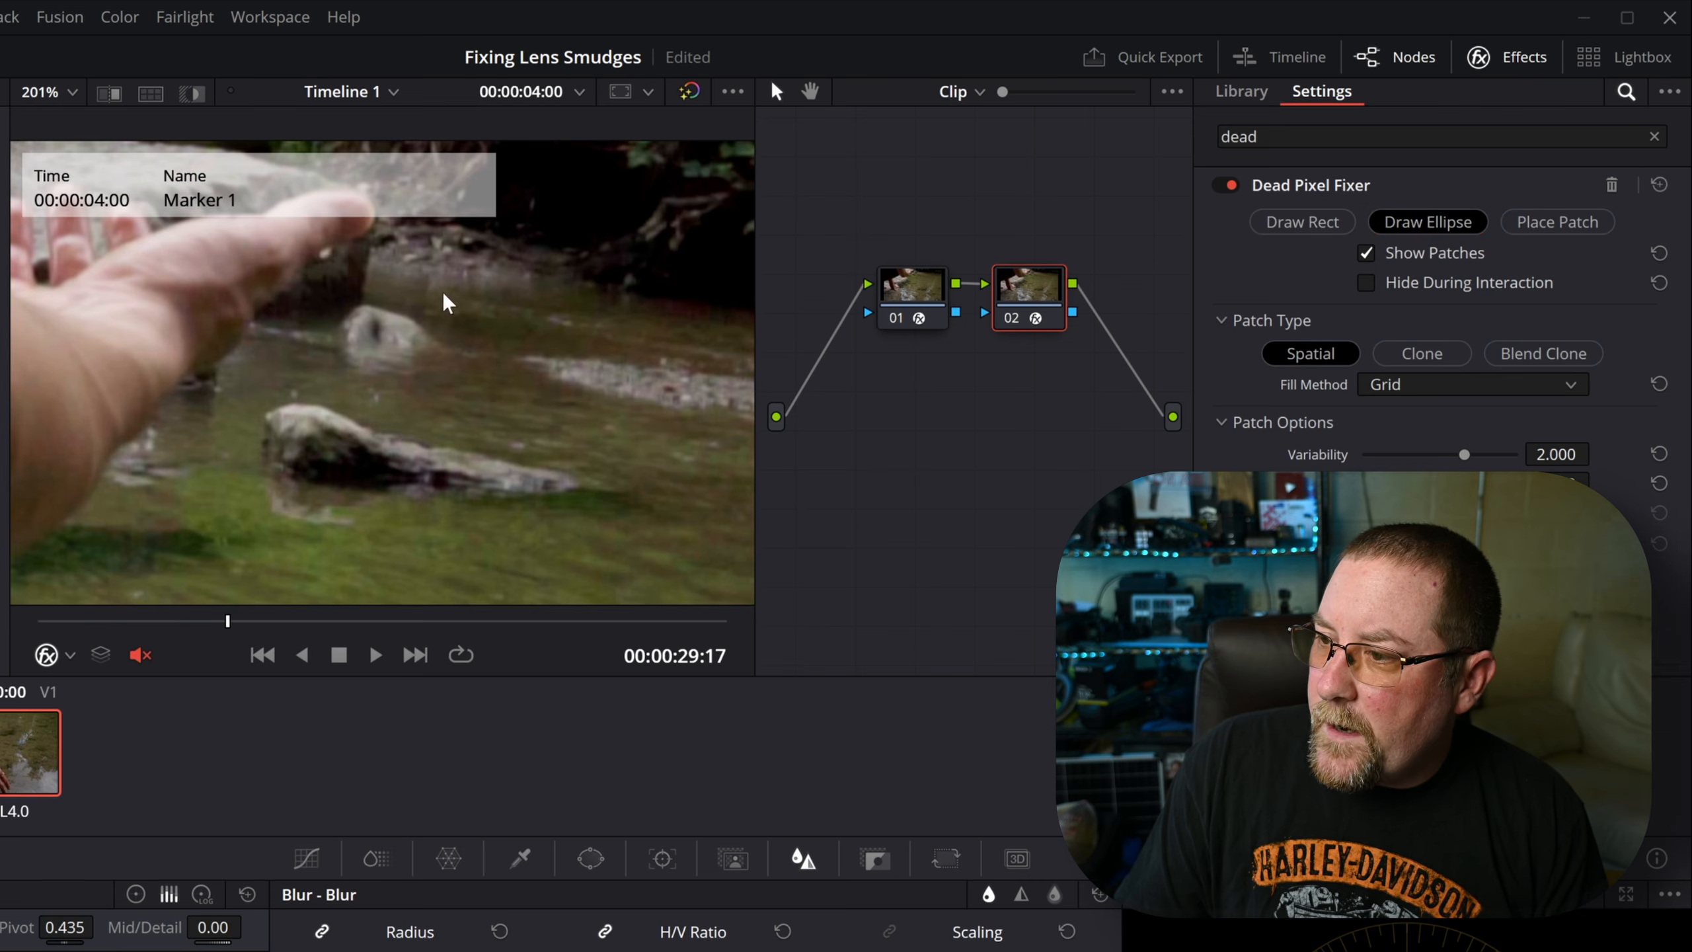
pyautogui.moveTo(353, 306); pyautogui.dragTo(400, 364)
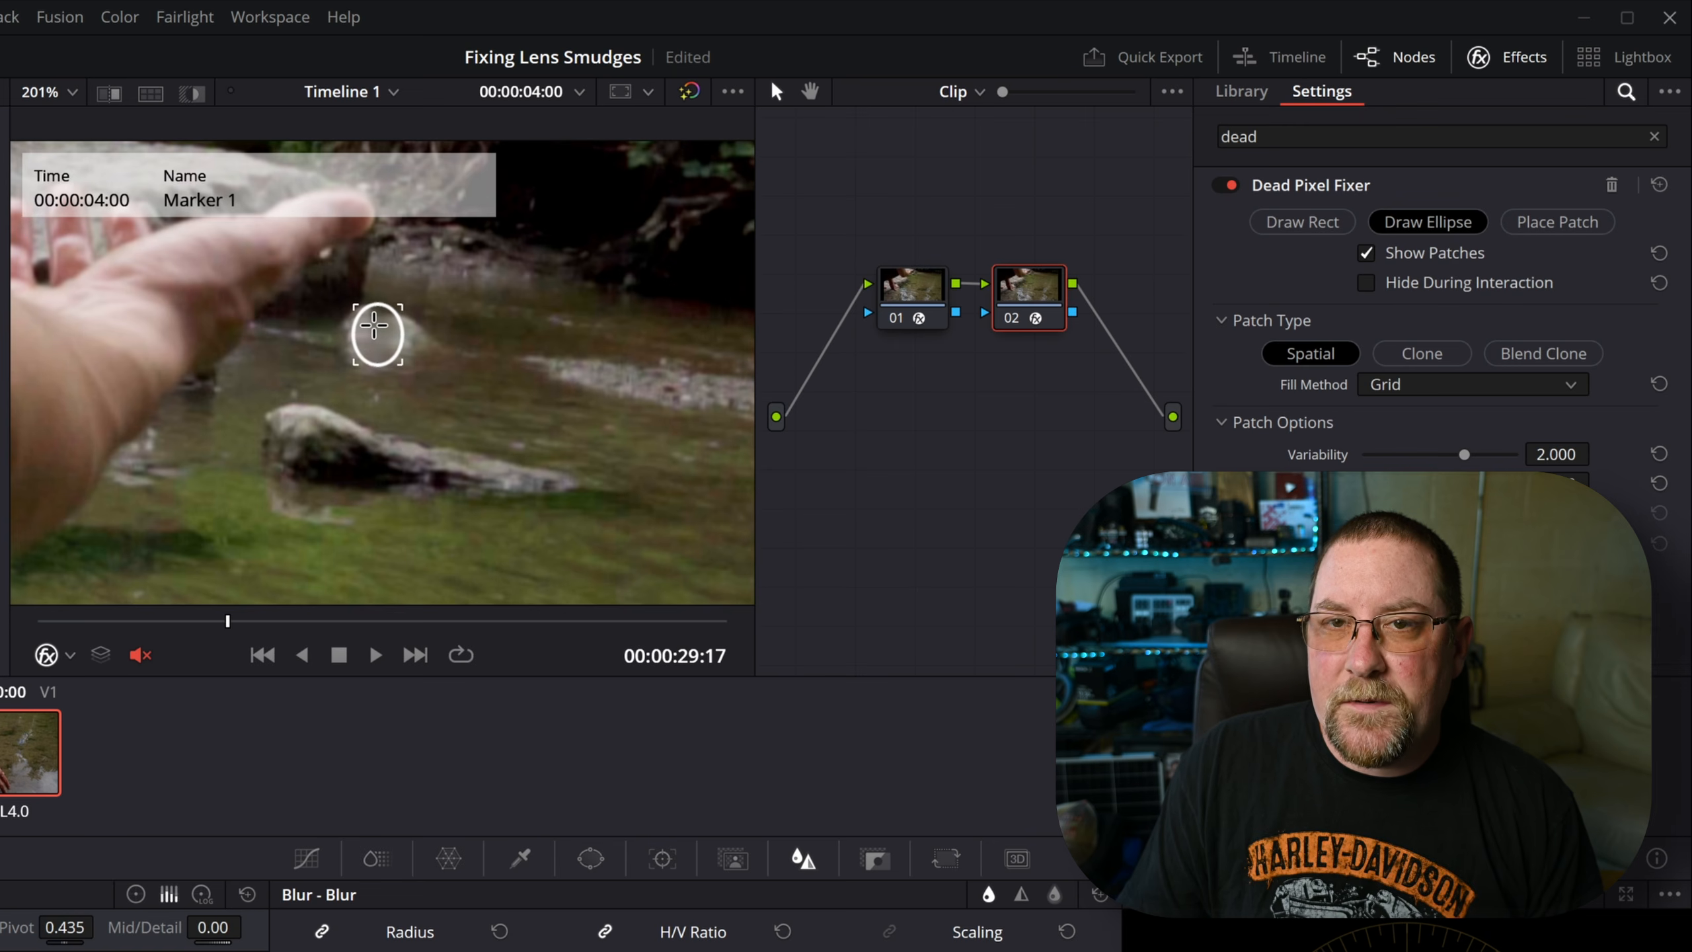
pyautogui.hotkey('ctrl', 'z')
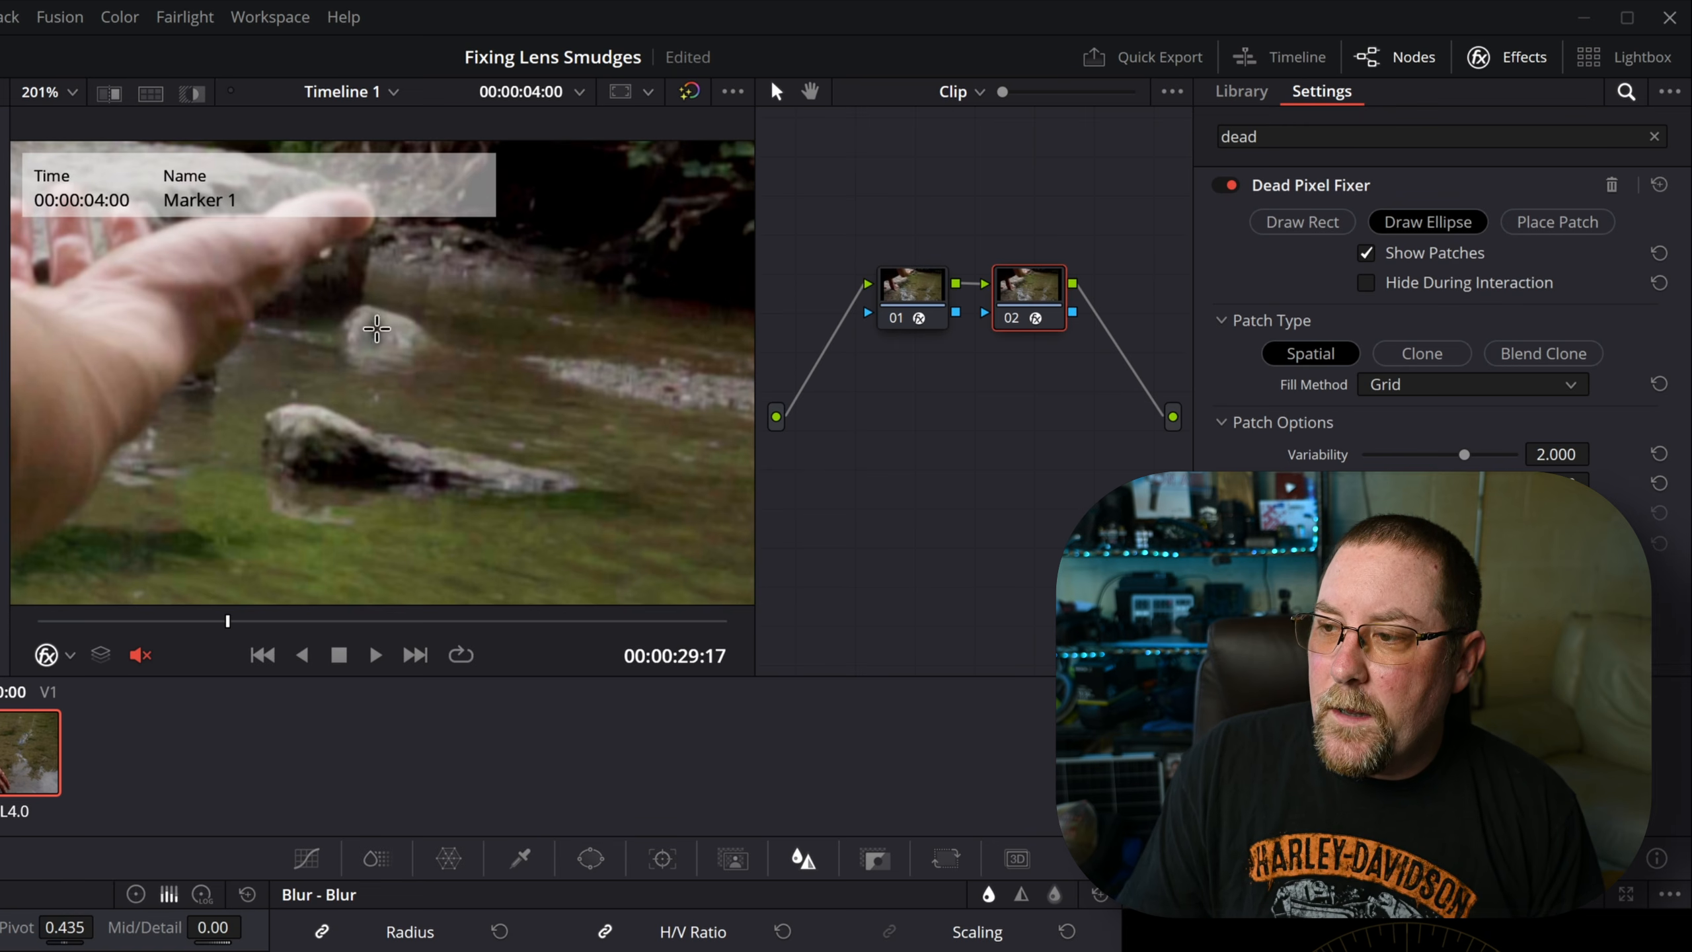
pyautogui.scroll(8, 365, 319)
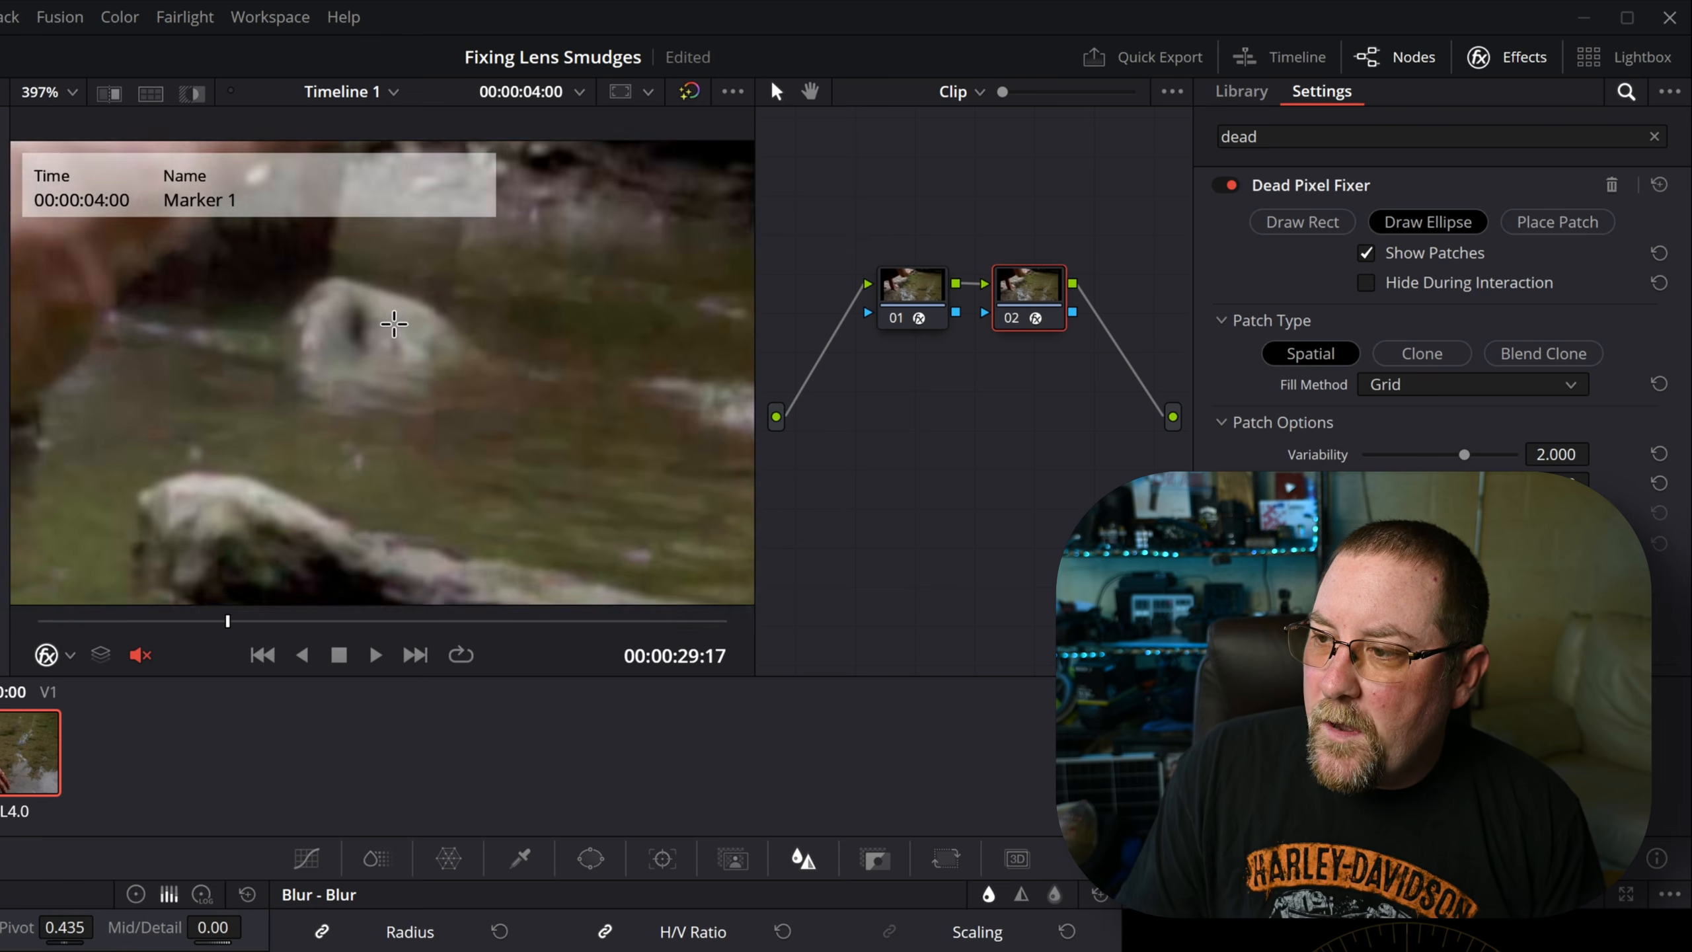
pyautogui.moveTo(260, 238); pyautogui.dragTo(377, 414)
pyautogui.scroll(-5, 378, 414)
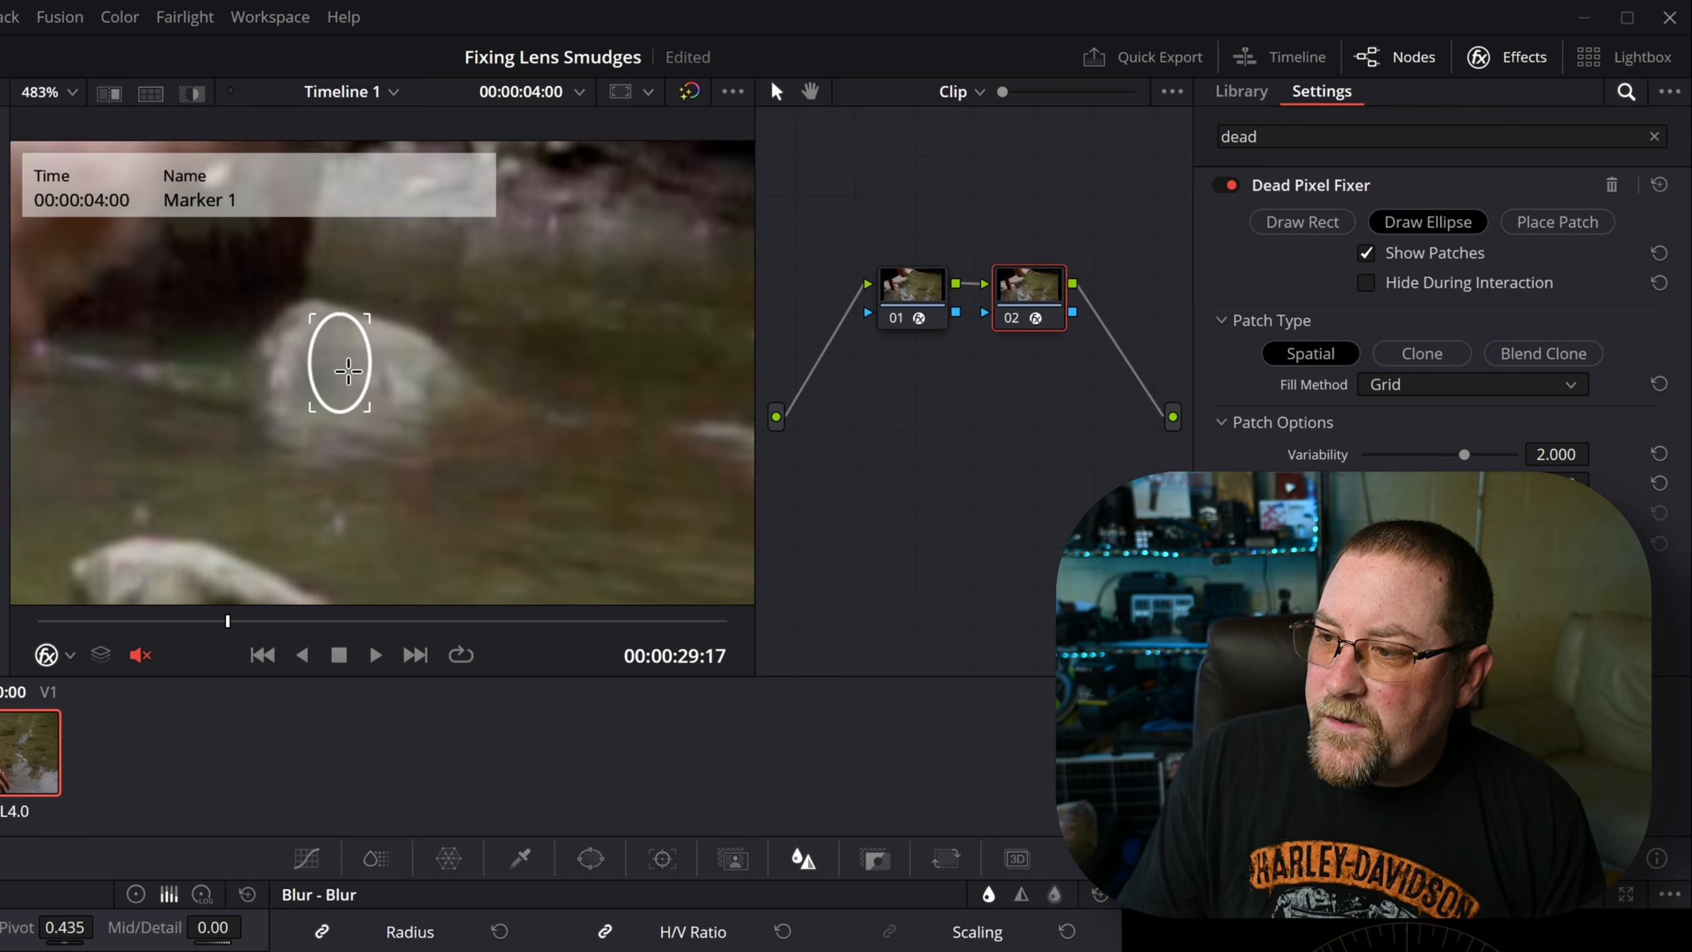
pyautogui.click(1366, 254)
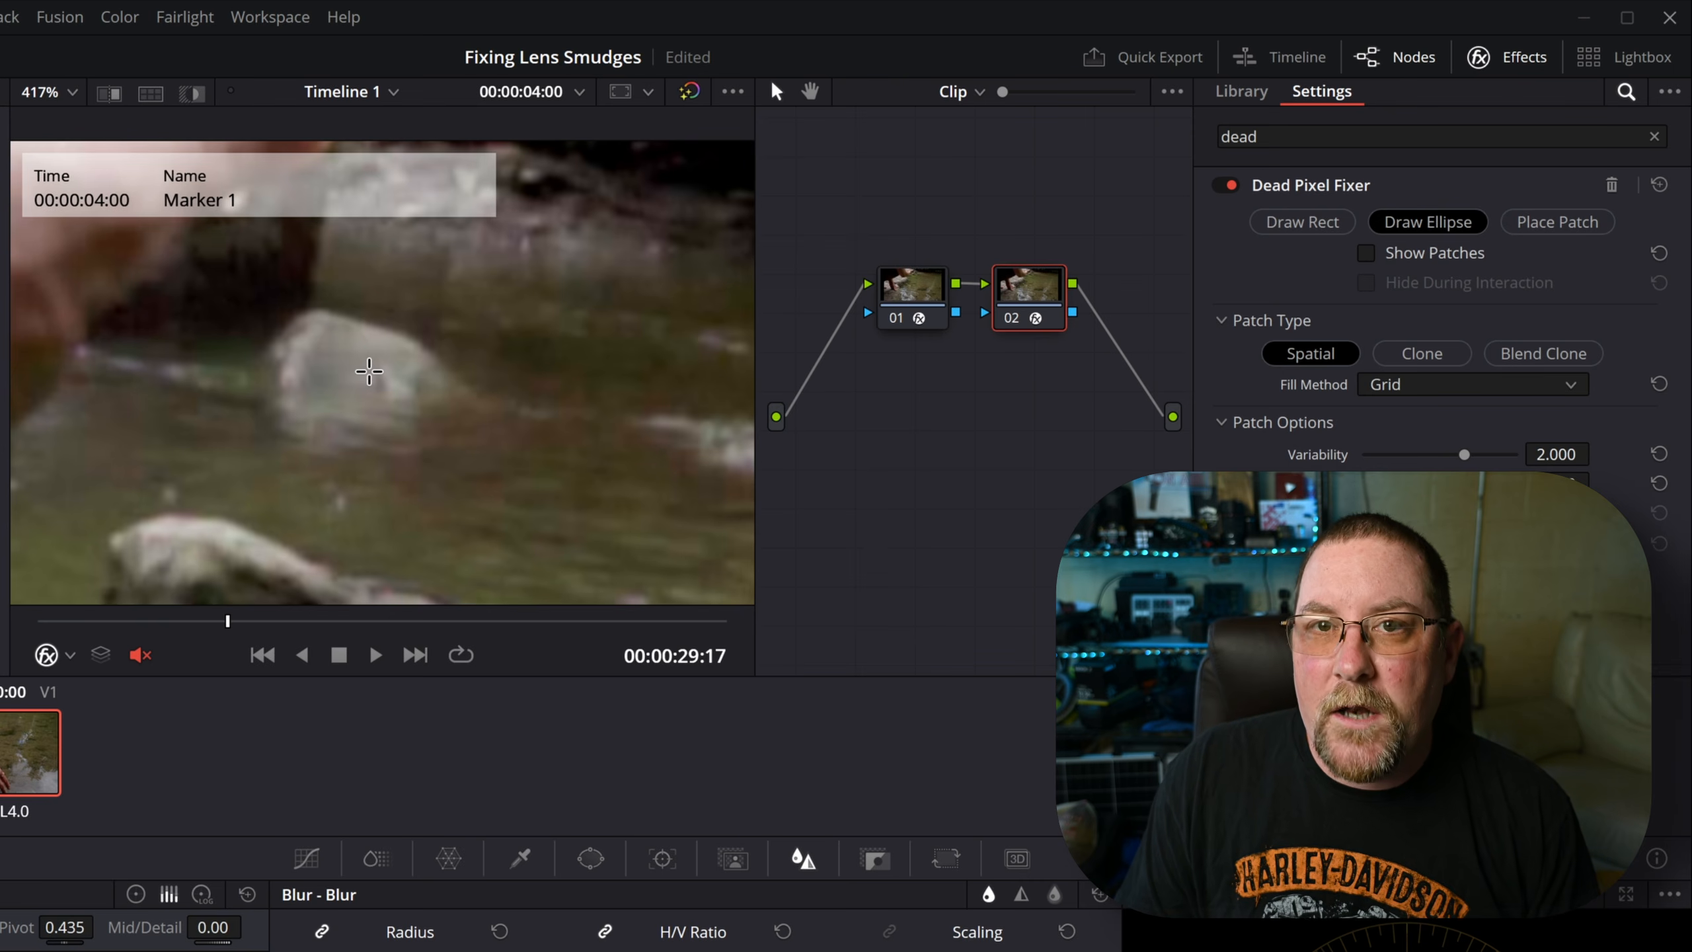
pyautogui.click(1368, 253)
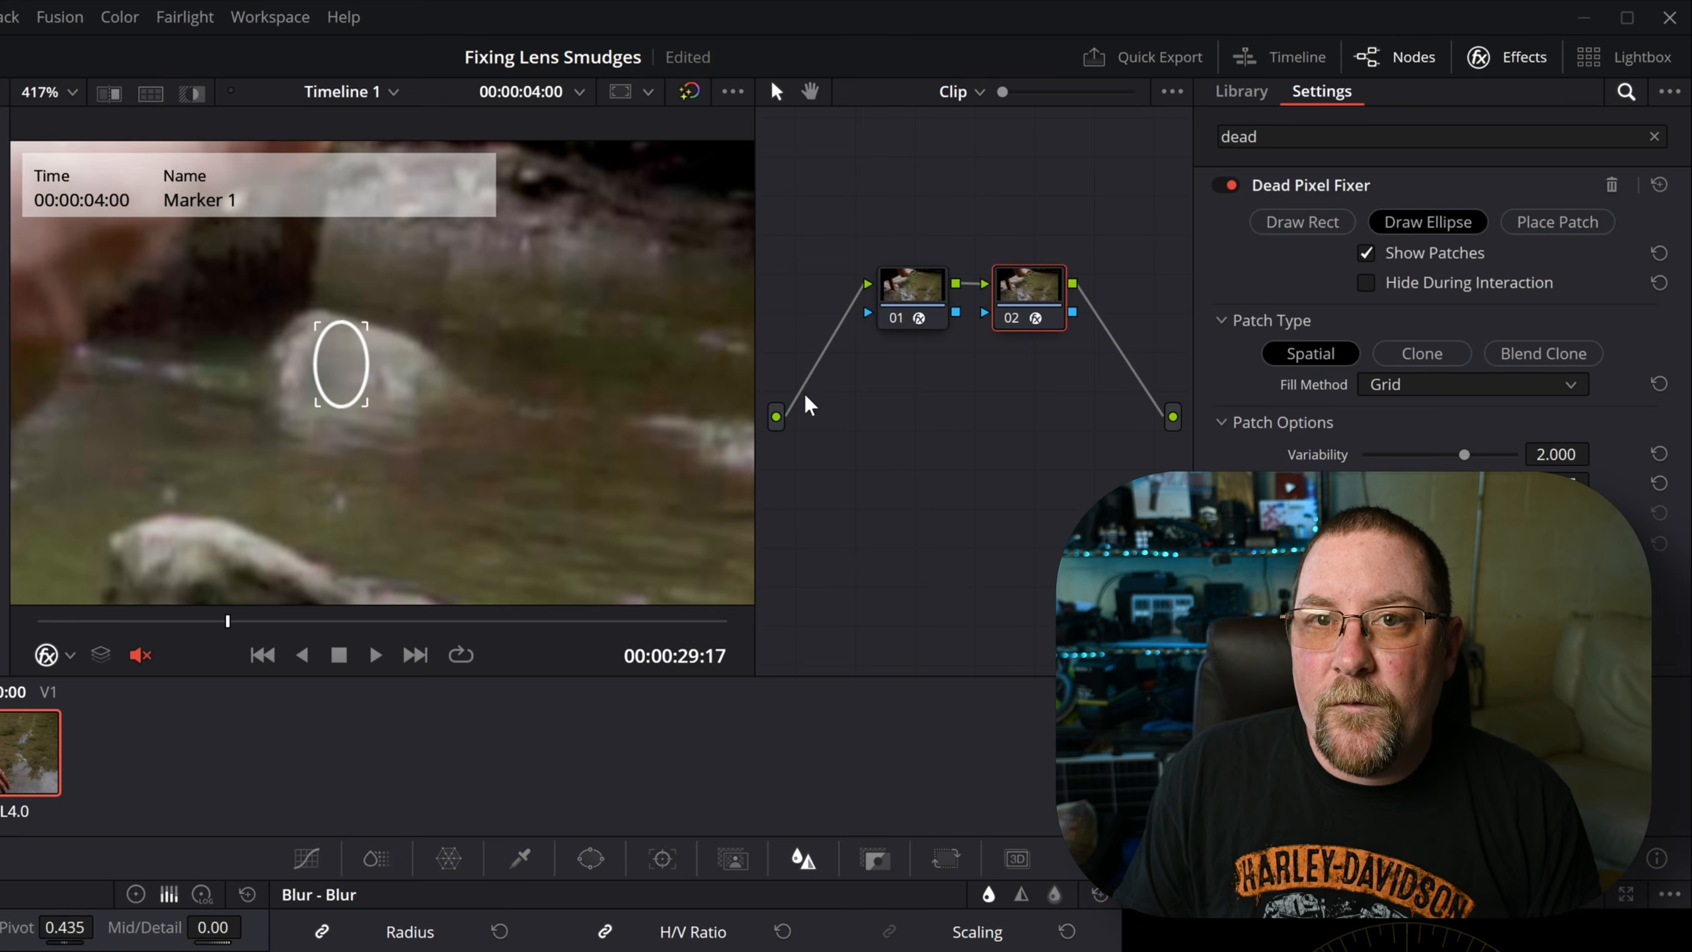
# Step: Set the Dead Pixel Fixer's soft edges to 0.302 while checking the patch on frames after the marker
pyautogui.click(159, 621)
pyautogui.moveTo(159, 623); pyautogui.dragTo(283, 646)
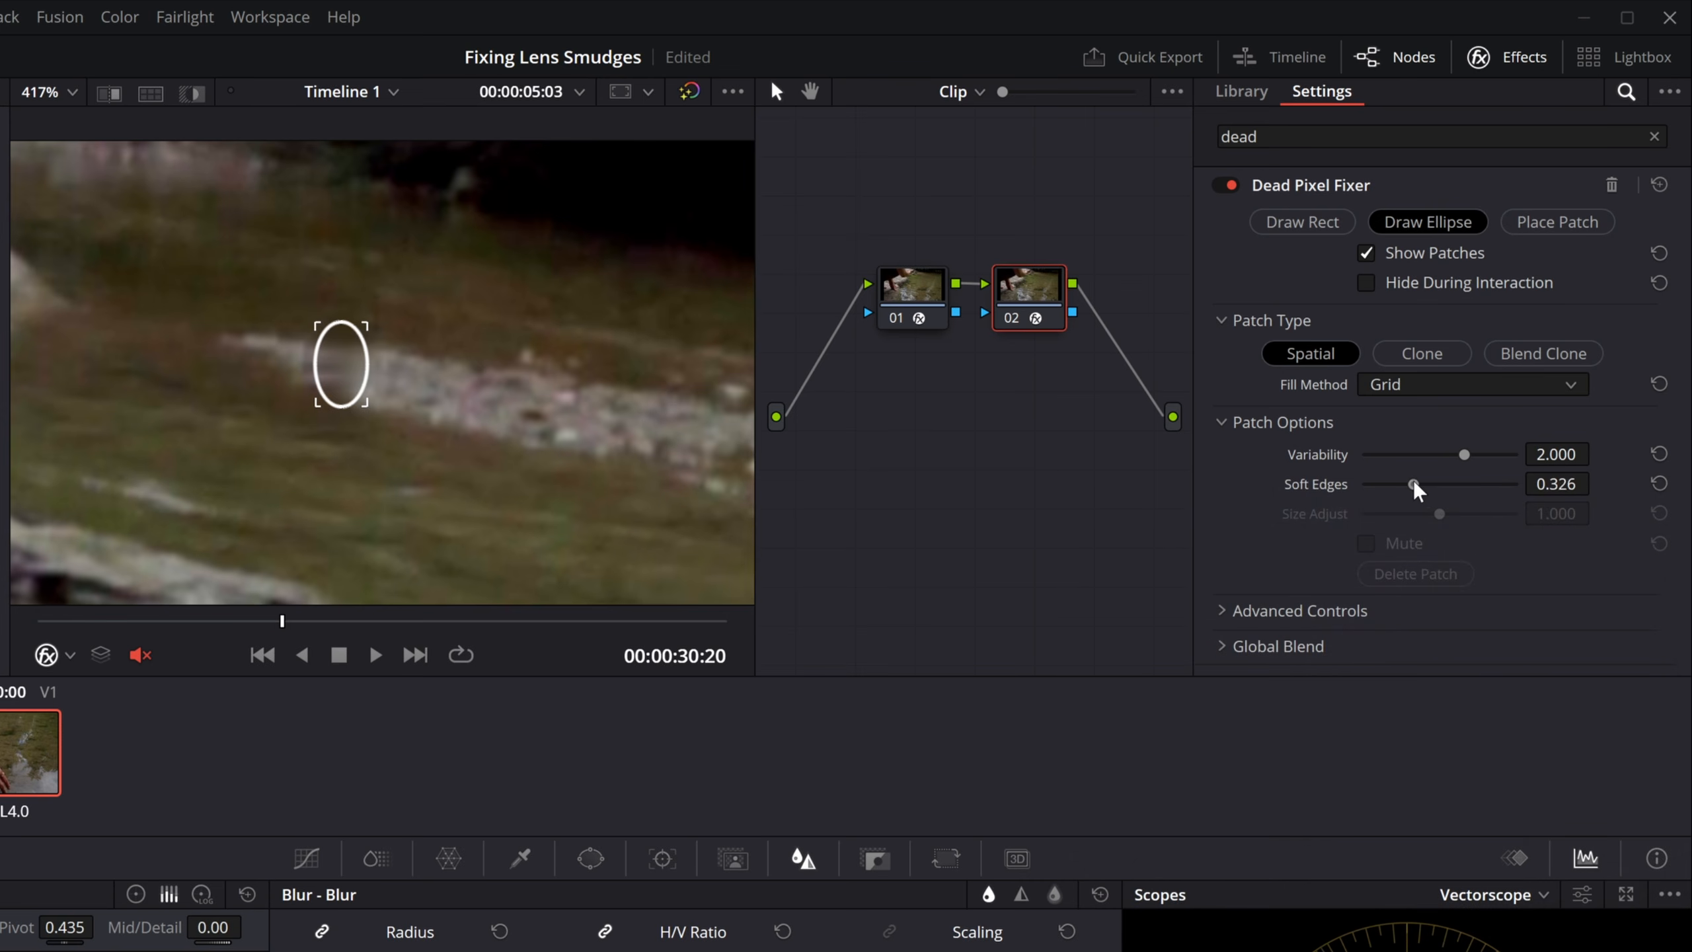
pyautogui.moveTo(1466, 497); pyautogui.dragTo(1399, 491)
pyautogui.moveTo(282, 621)
pyautogui.mouseDown()
pyautogui.moveTo(306, 623)
pyautogui.moveTo(292, 635)
pyautogui.mouseUp()
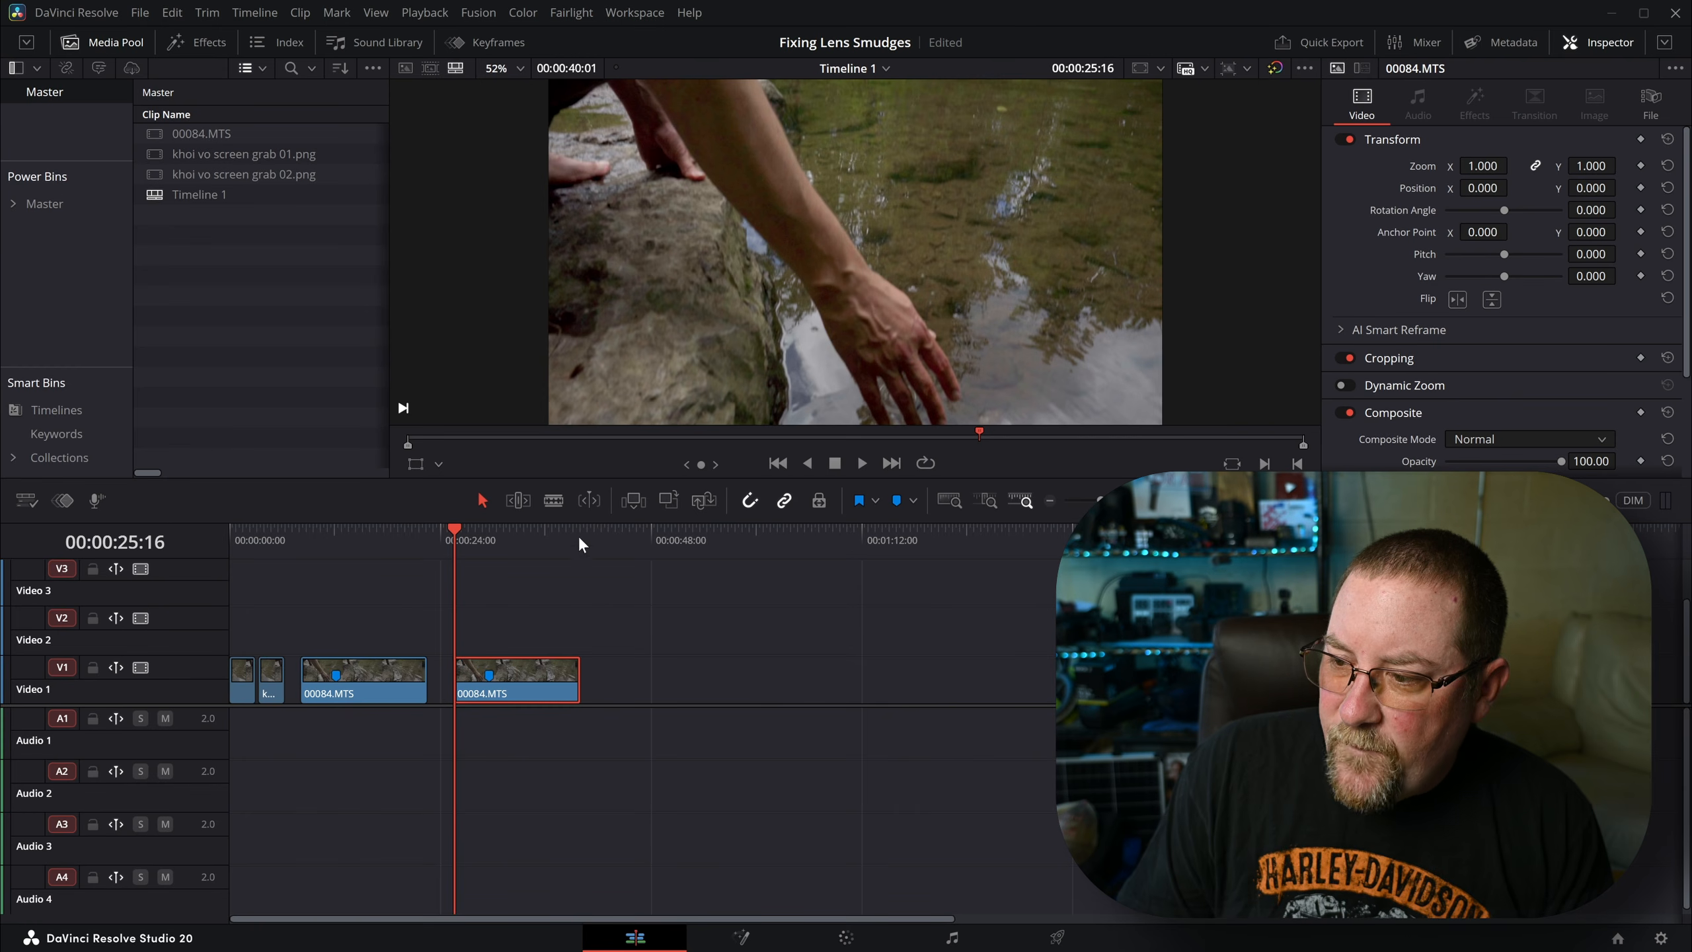
# Step: Enlarge the Edit page viewer and play the last clip around its marker to inspect the repaired smudge area
pyautogui.moveTo(575, 478); pyautogui.dragTo(575, 687)
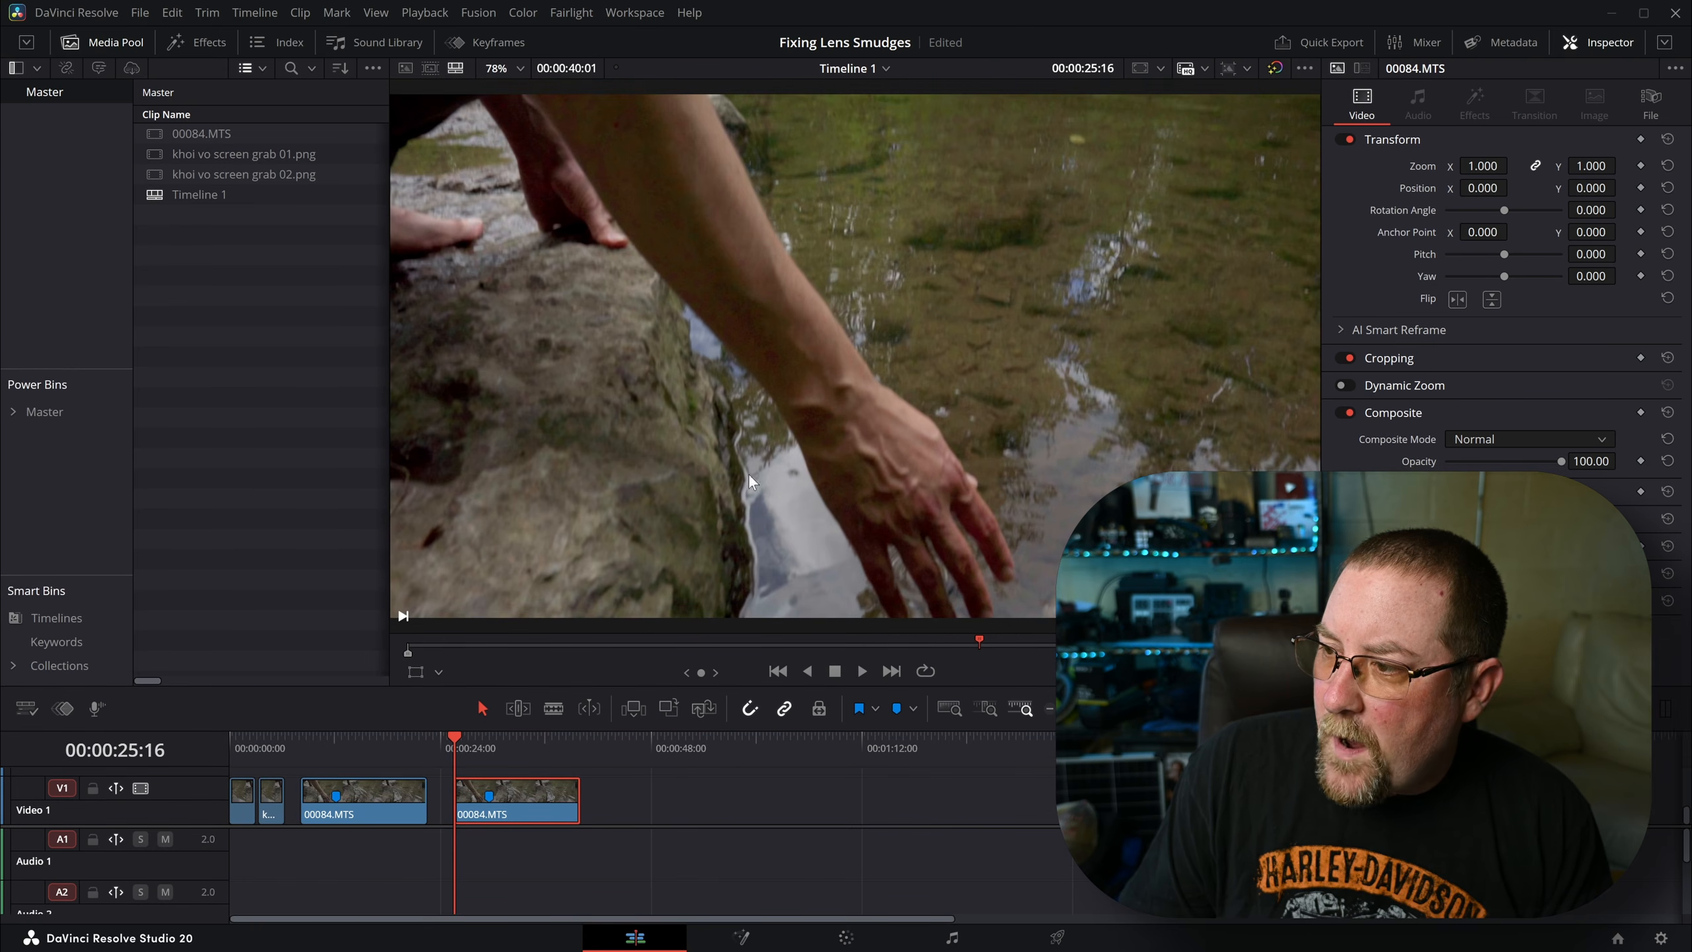
pyautogui.click(484, 743)
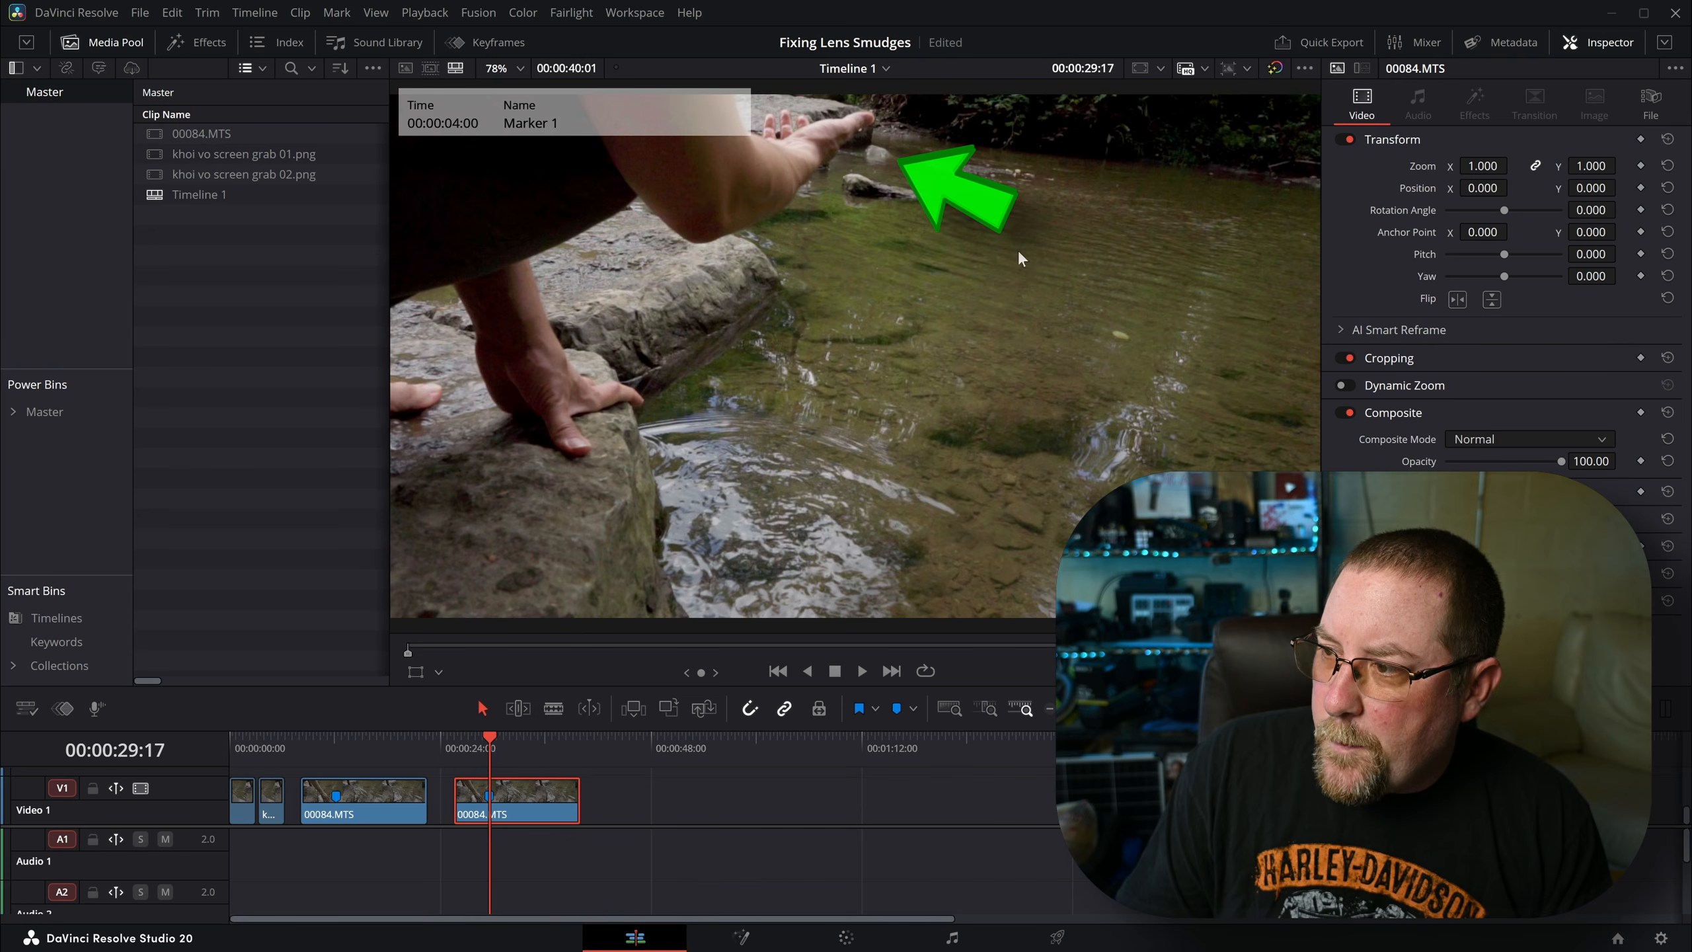
pyautogui.moveTo(476, 748)
pyautogui.mouseDown()
pyautogui.moveTo(527, 762)
pyautogui.moveTo(470, 743)
pyautogui.mouseUp()
pyautogui.press('space')
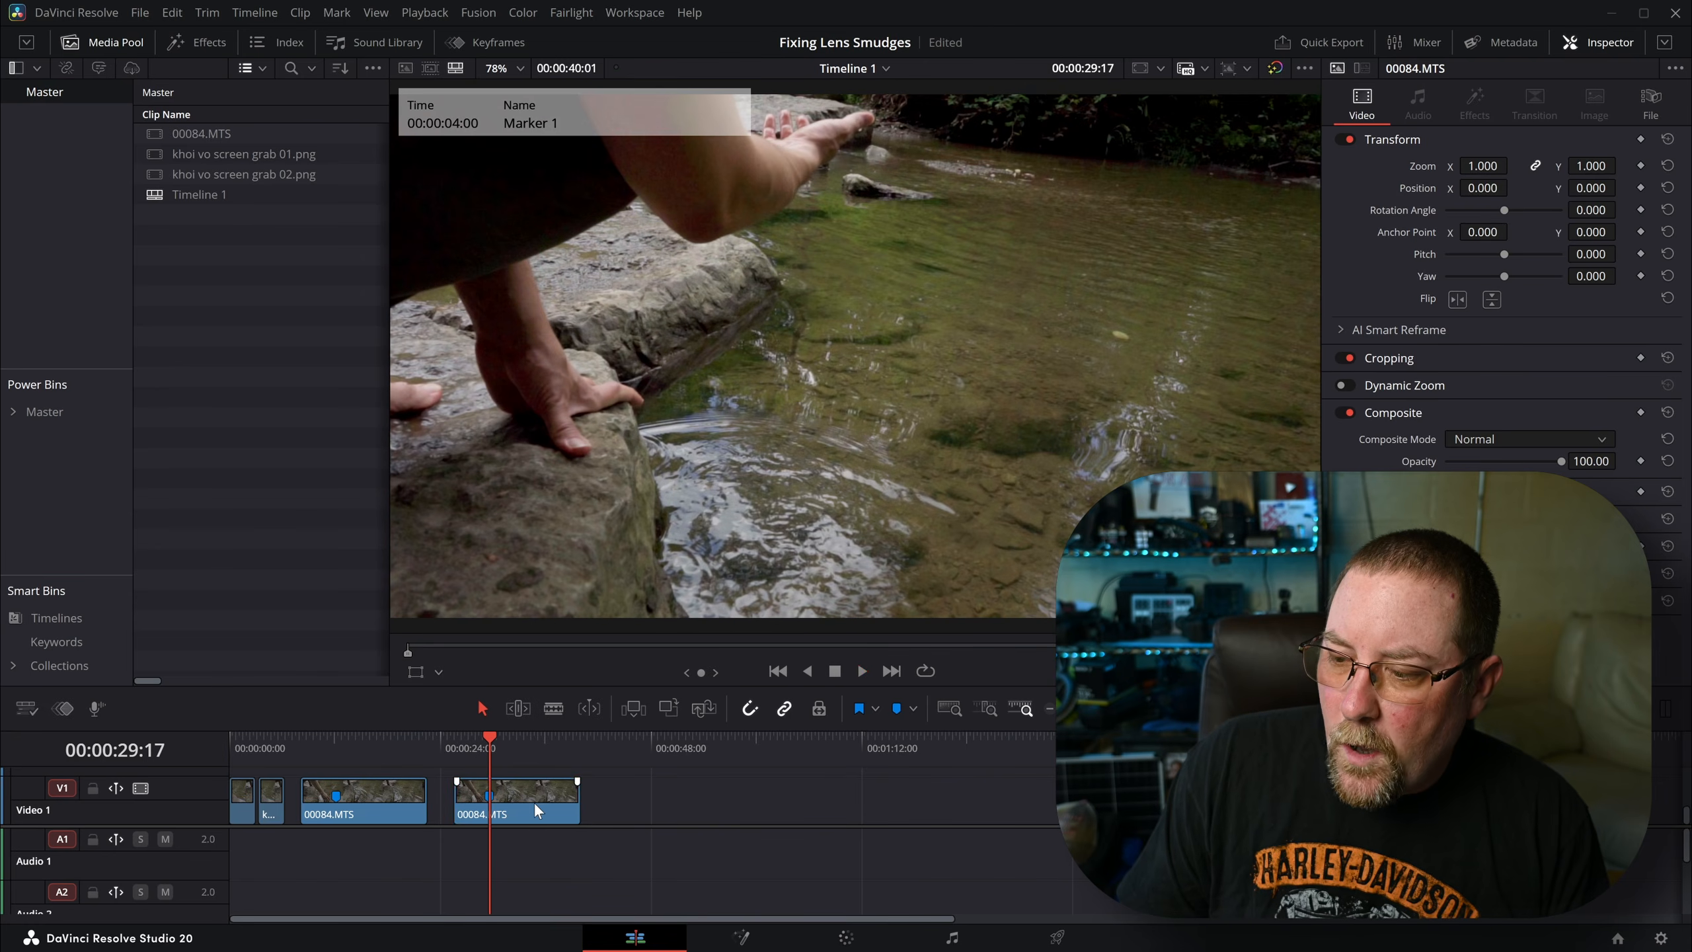
# Step: Duplicate the last clip further along Video 1 and reset all grades and nodes on the copy
pyautogui.moveTo(534, 802); pyautogui.dragTo(701, 802)
pyautogui.click(667, 758)
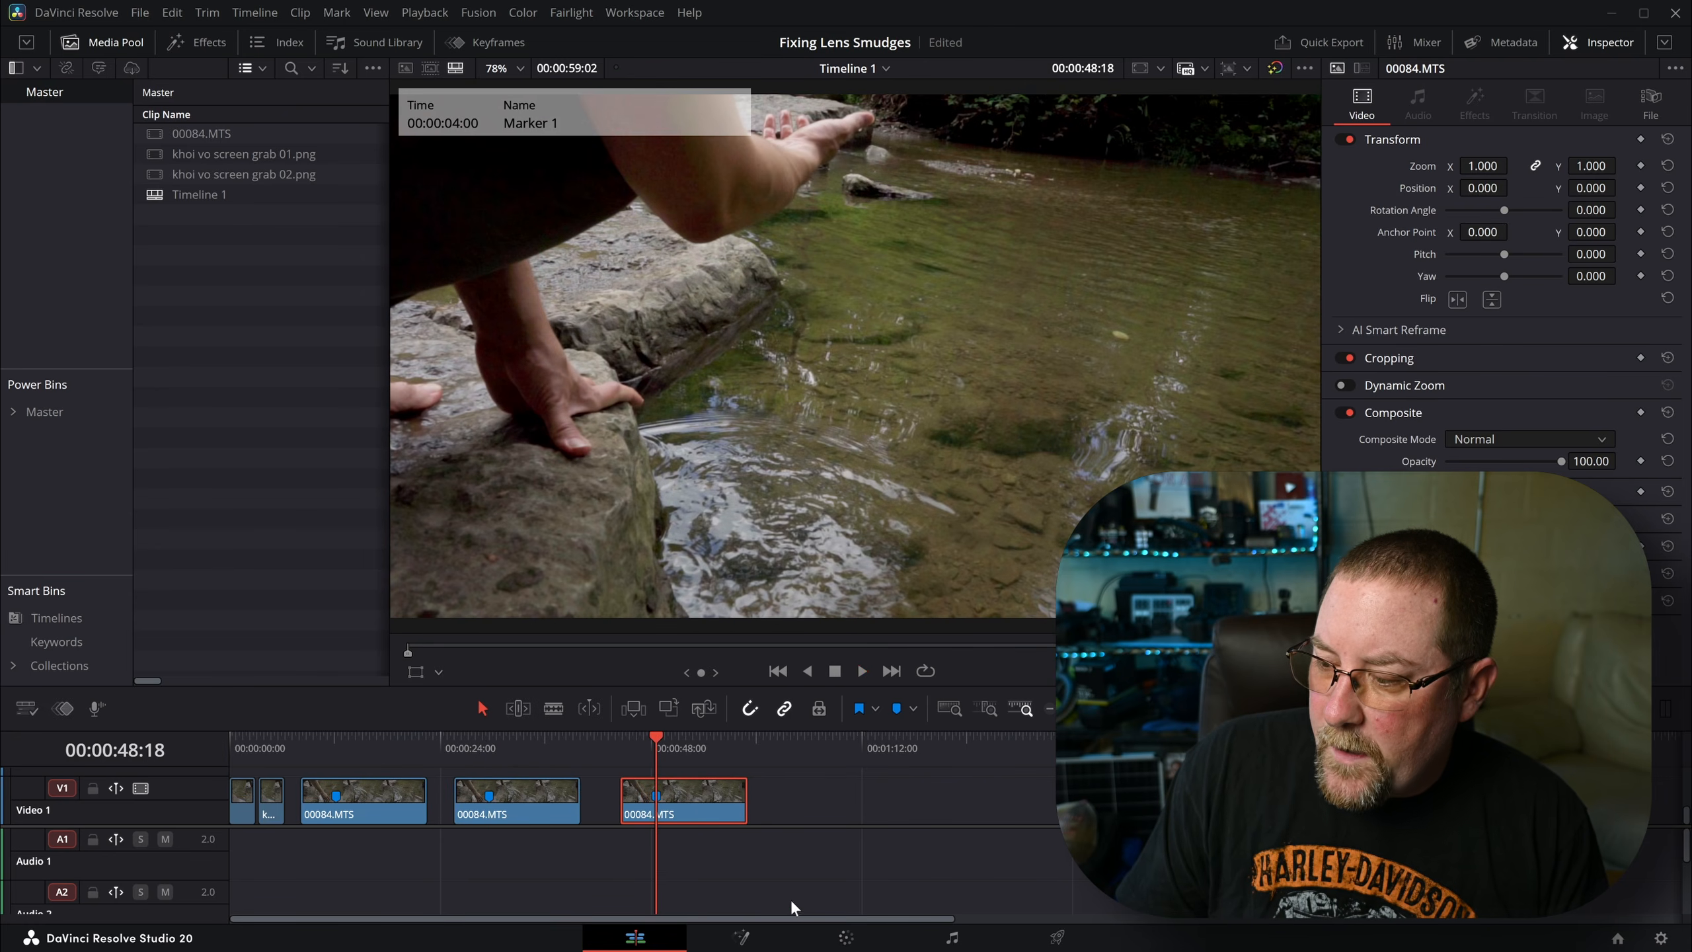
pyautogui.click(846, 938)
pyautogui.rightClick(1108, 162)
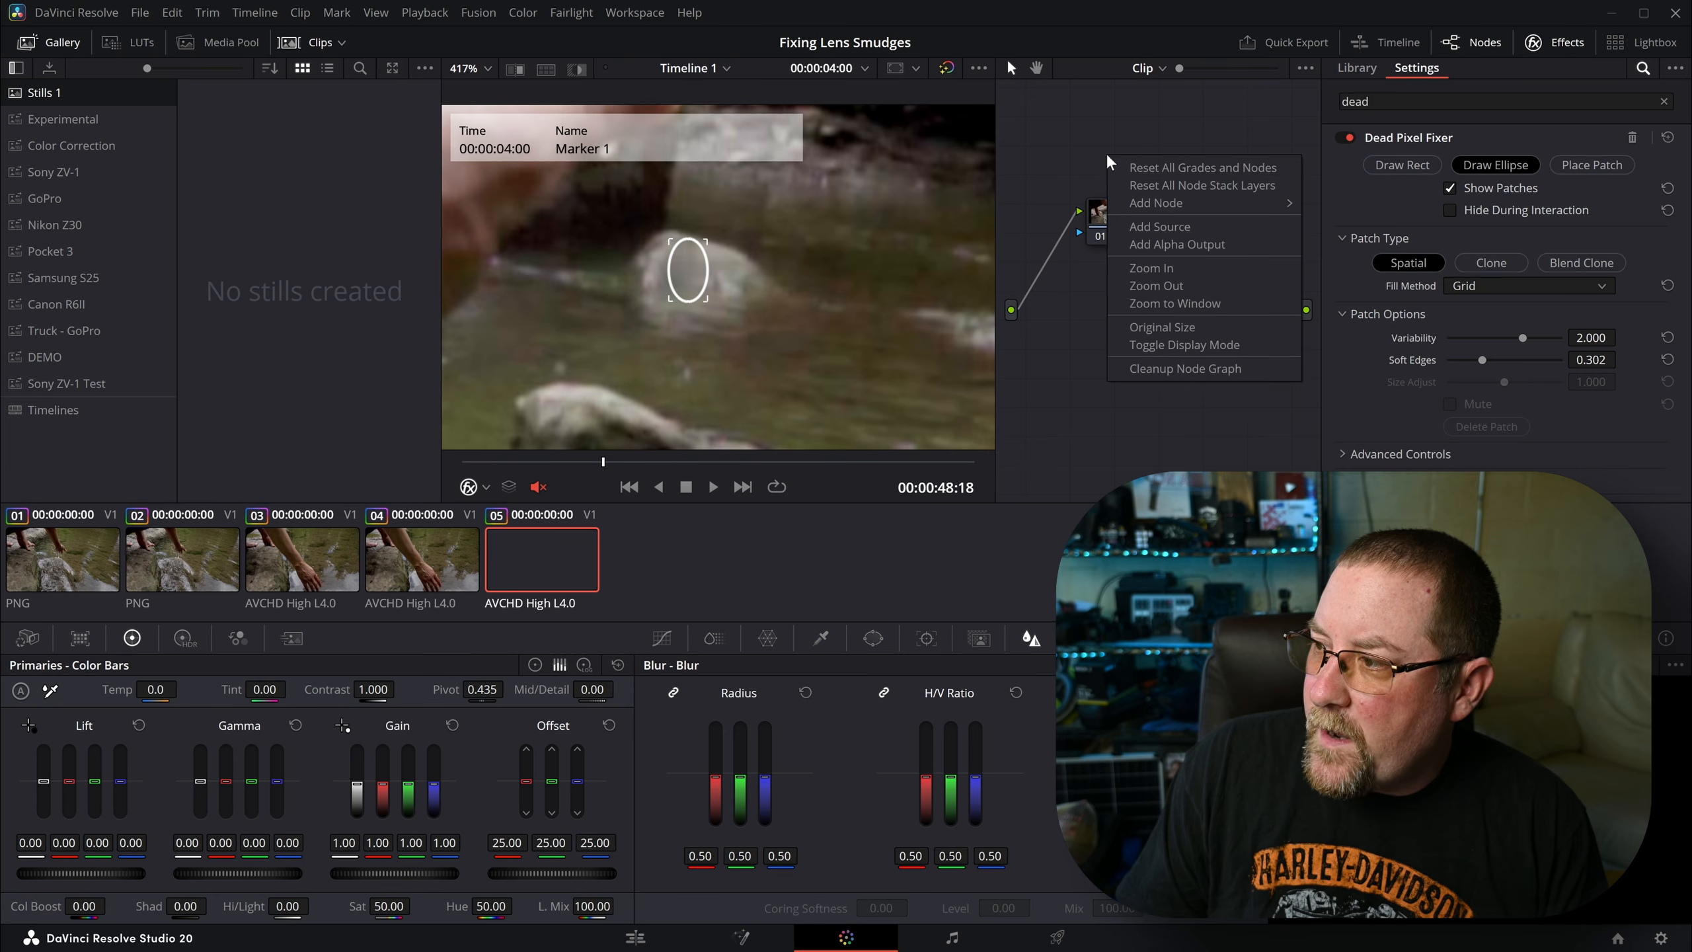
pyautogui.click(1147, 167)
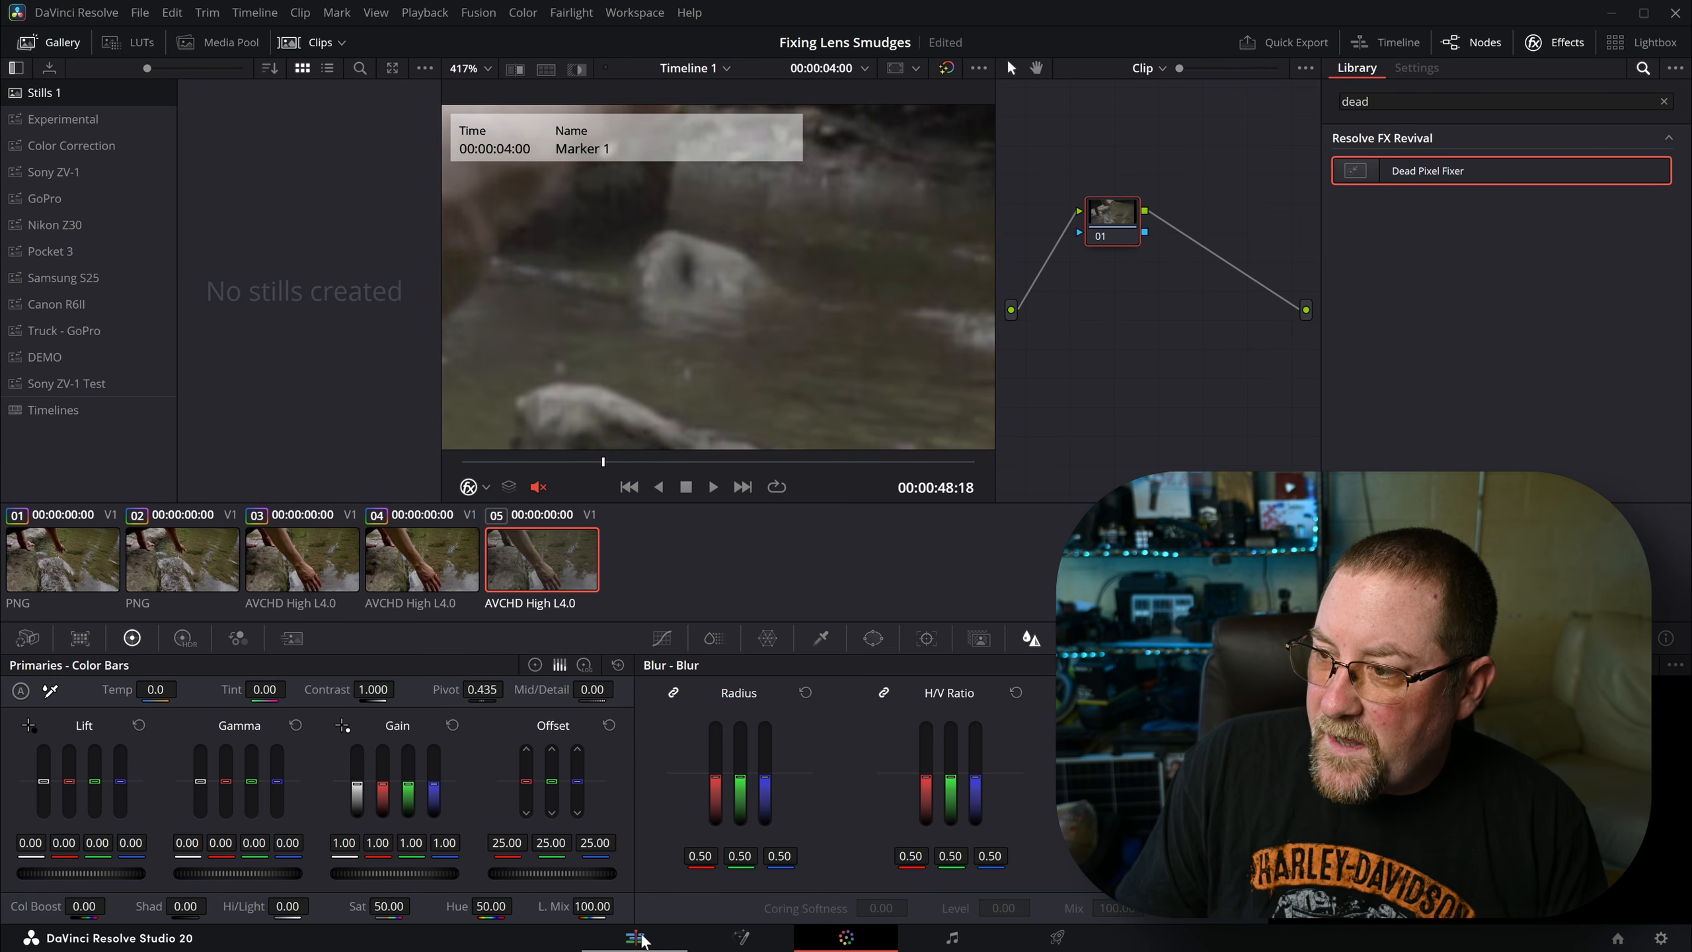
# Step: Play the ungraded copy and the Dead Pixel Fixer clip on the timeline to compare the smudge
pyautogui.click(636, 938)
pyautogui.moveTo(645, 757); pyautogui.dragTo(670, 747)
pyautogui.press('space')
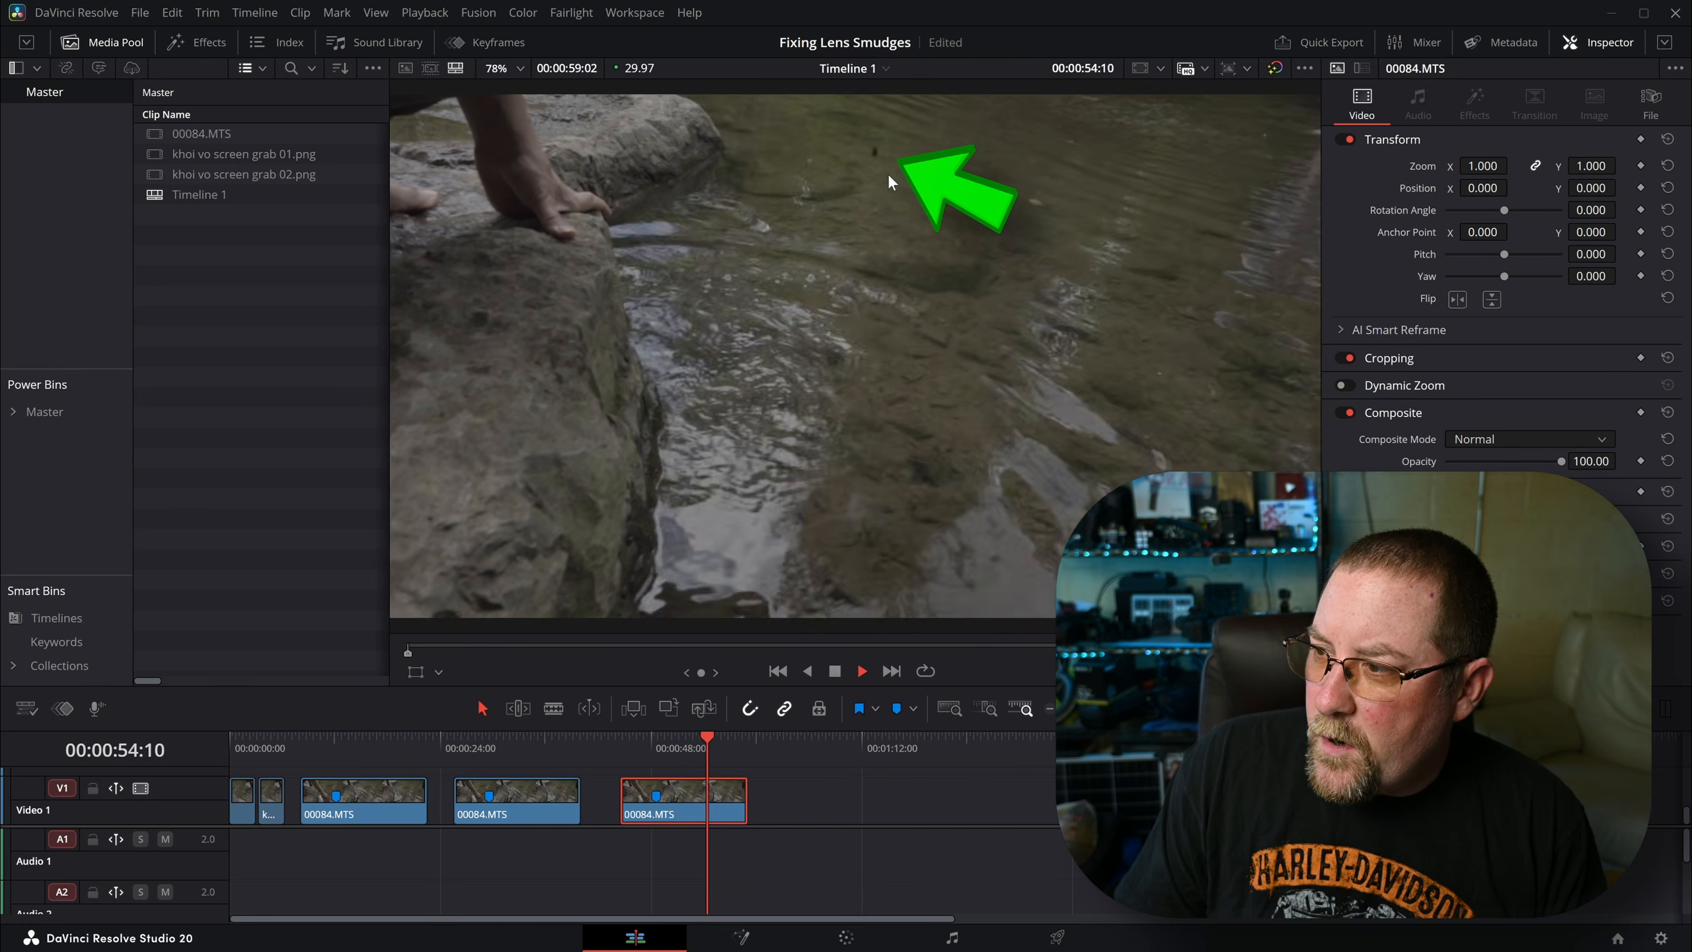
pyautogui.press('space')
pyautogui.click(479, 740)
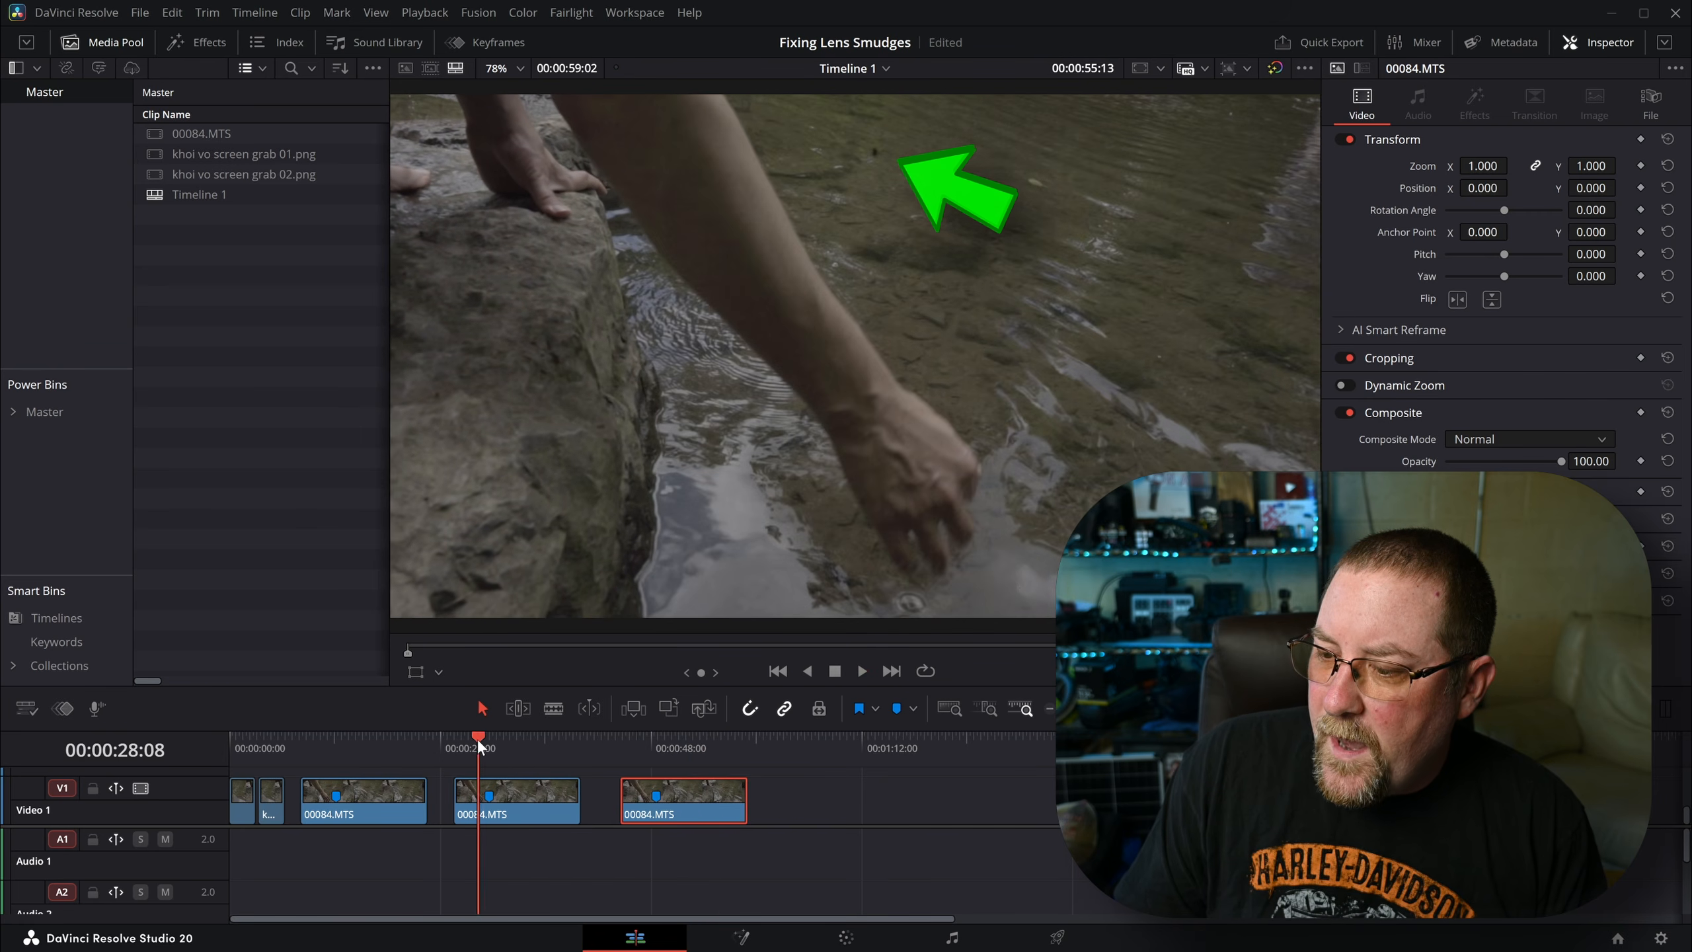
pyautogui.press('space')
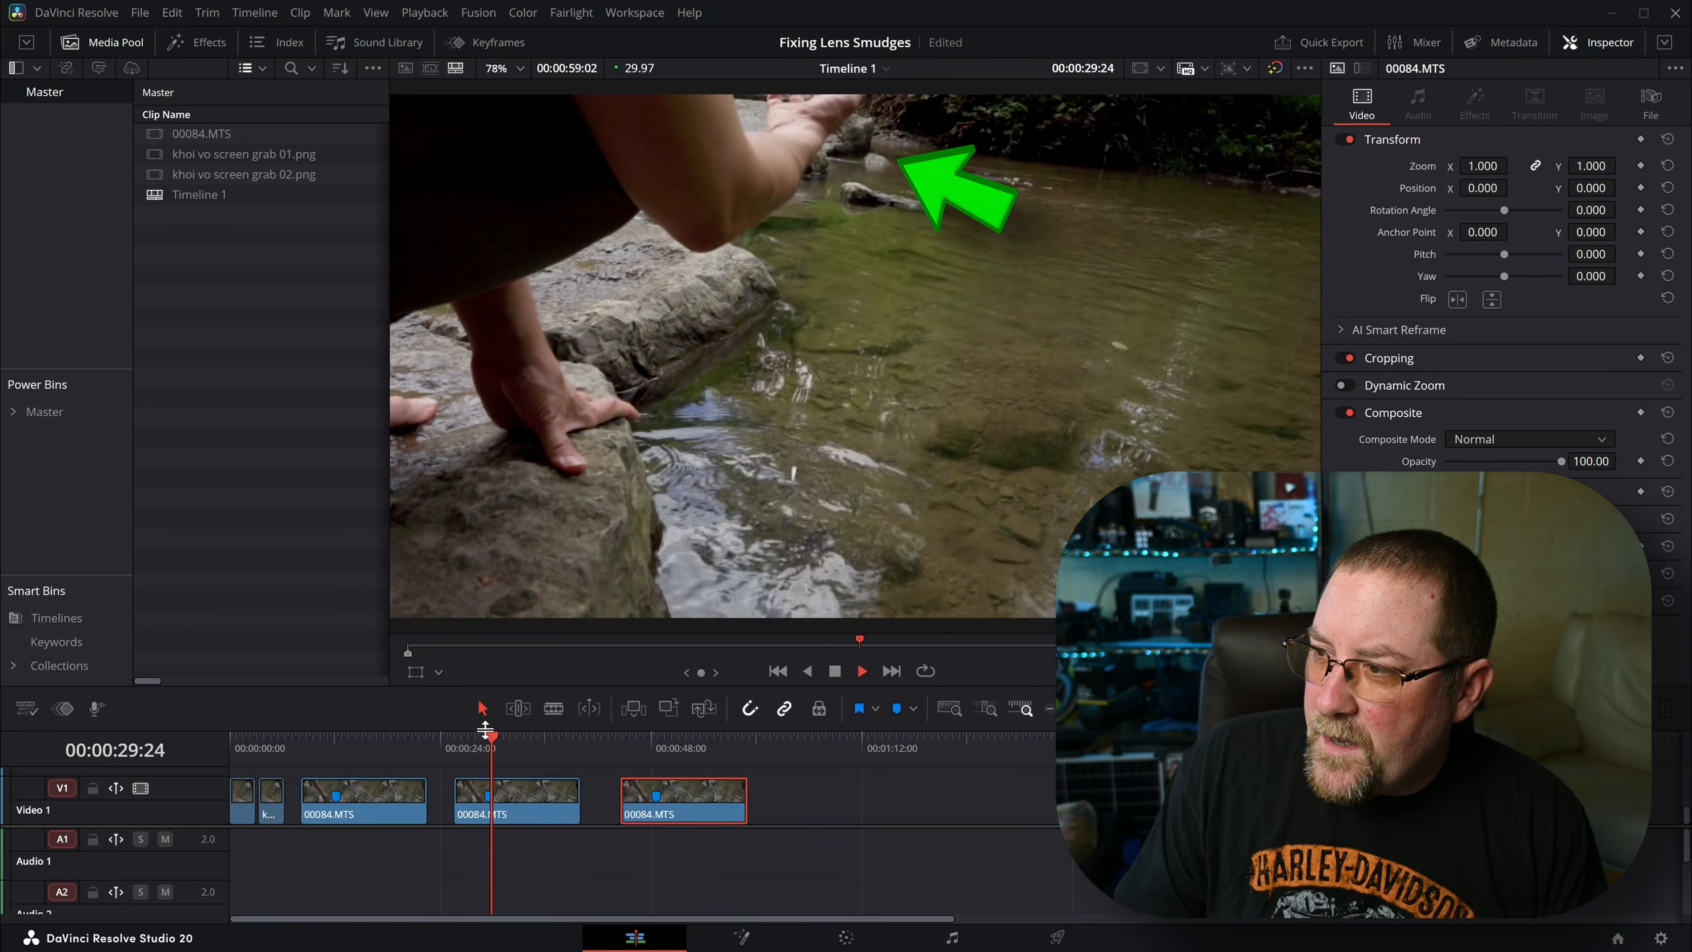